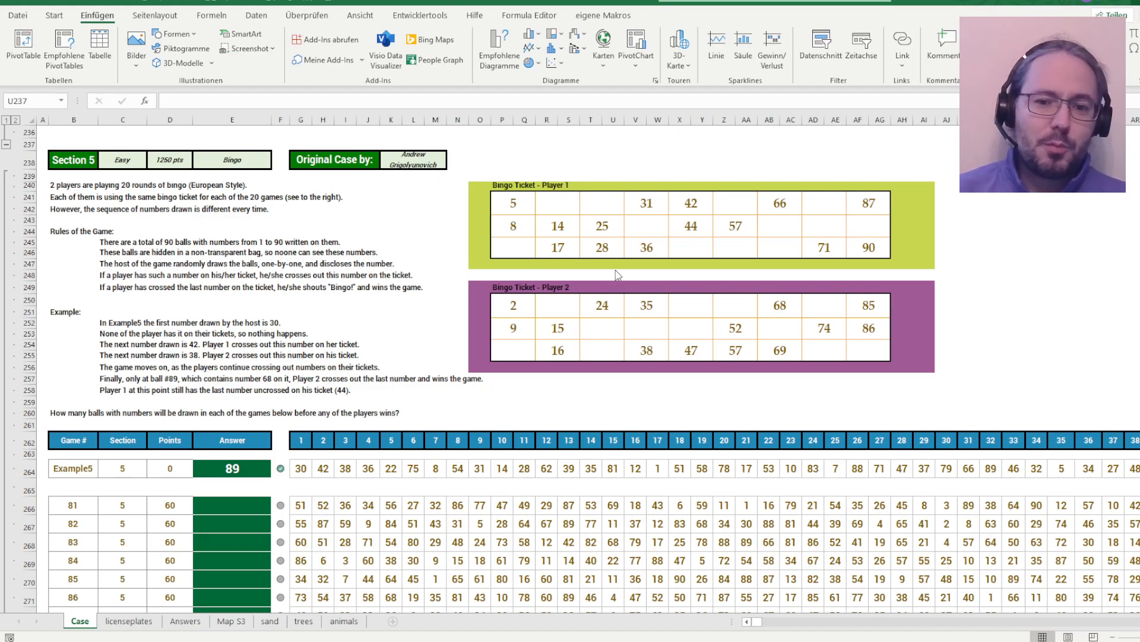
# Examine the number grids of both players' bingo tickets and the first draws of Example5
pyautogui.click(870, 203)
pyautogui.moveTo(532, 202); pyautogui.dragTo(885, 253)
pyautogui.moveTo(531, 303); pyautogui.dragTo(878, 350)
pyautogui.click(813, 424)
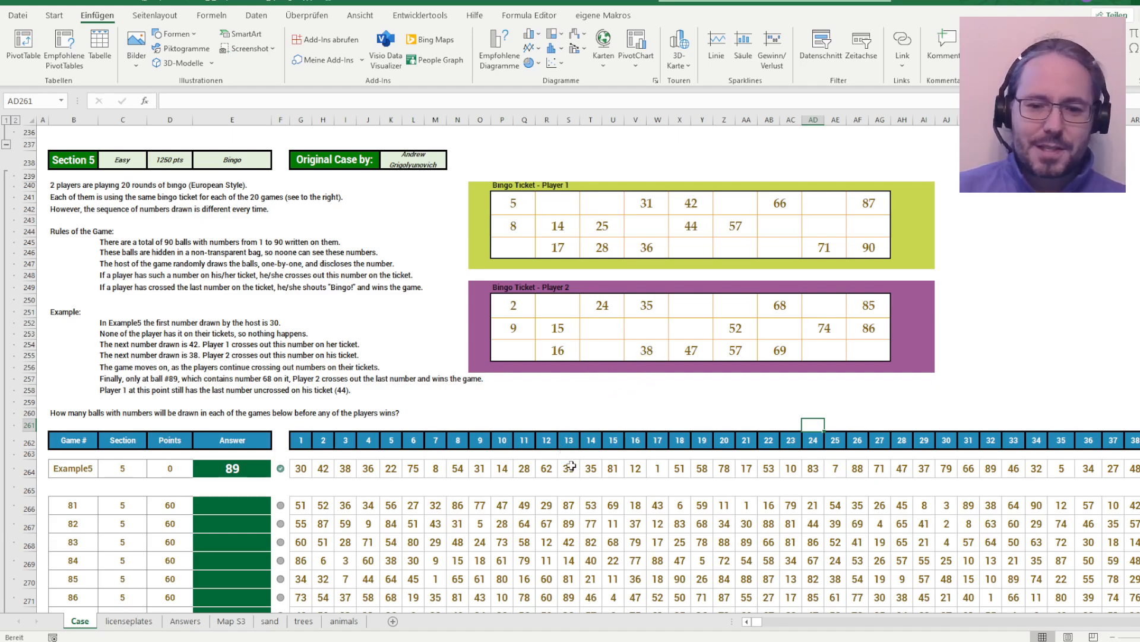
pyautogui.click(348, 469)
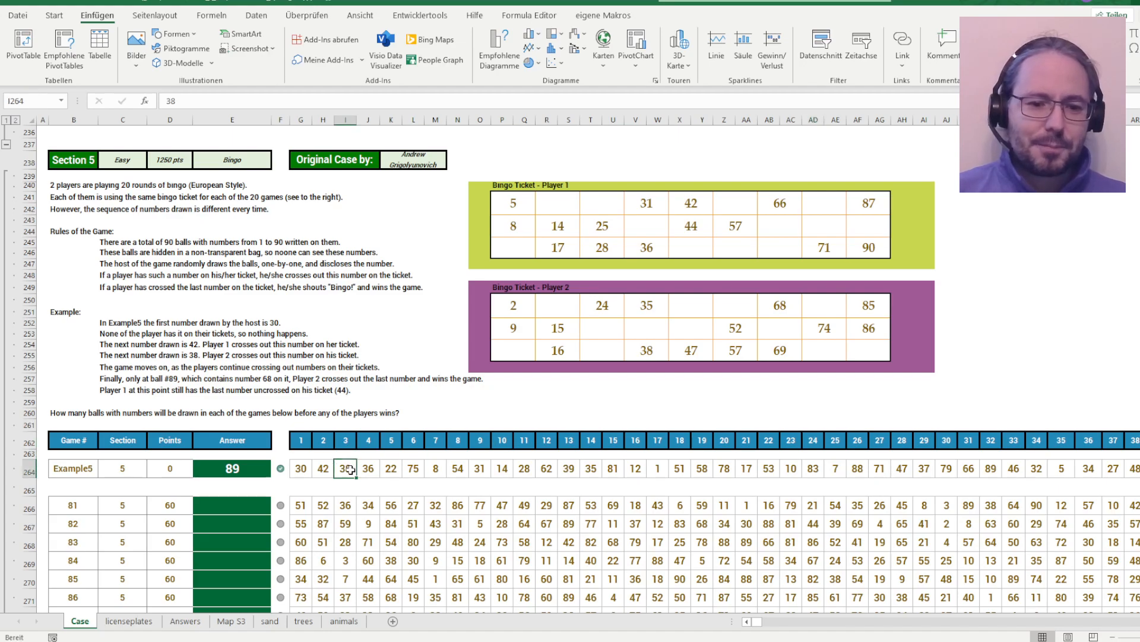
# Start a helper numbering row beyond the drawn numbers with 1 in CU262 and =CU262+1 in CV262
pyautogui.hscroll(15, 350, 470)
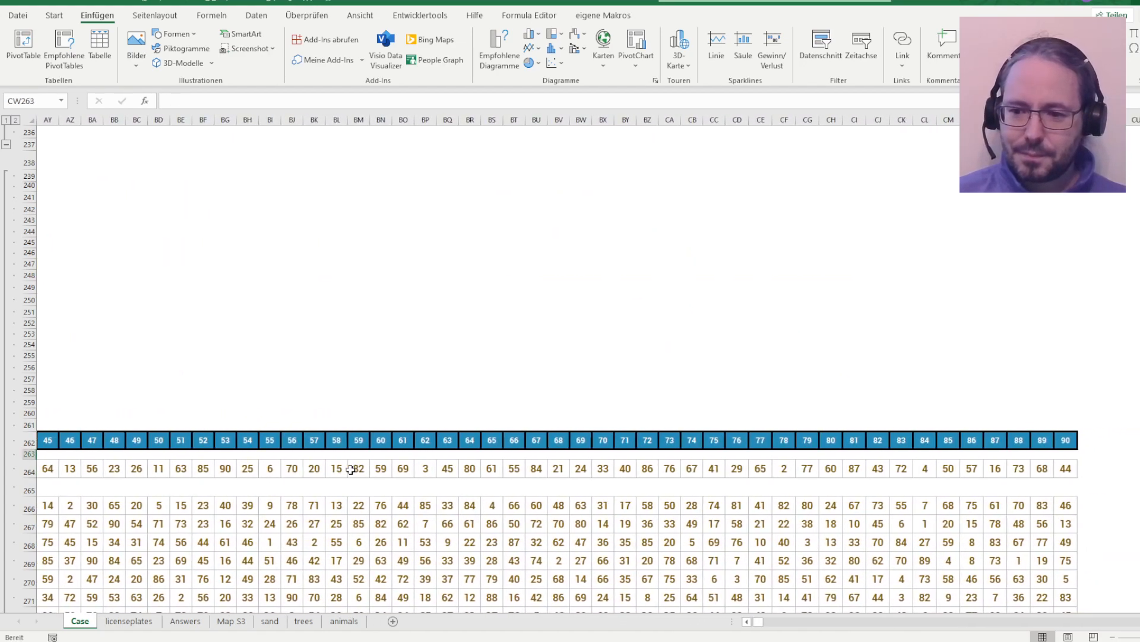
pyautogui.press('Left')
pyautogui.press('Left')
pyautogui.press('Down')
pyautogui.write('2')
pyautogui.press('Right')
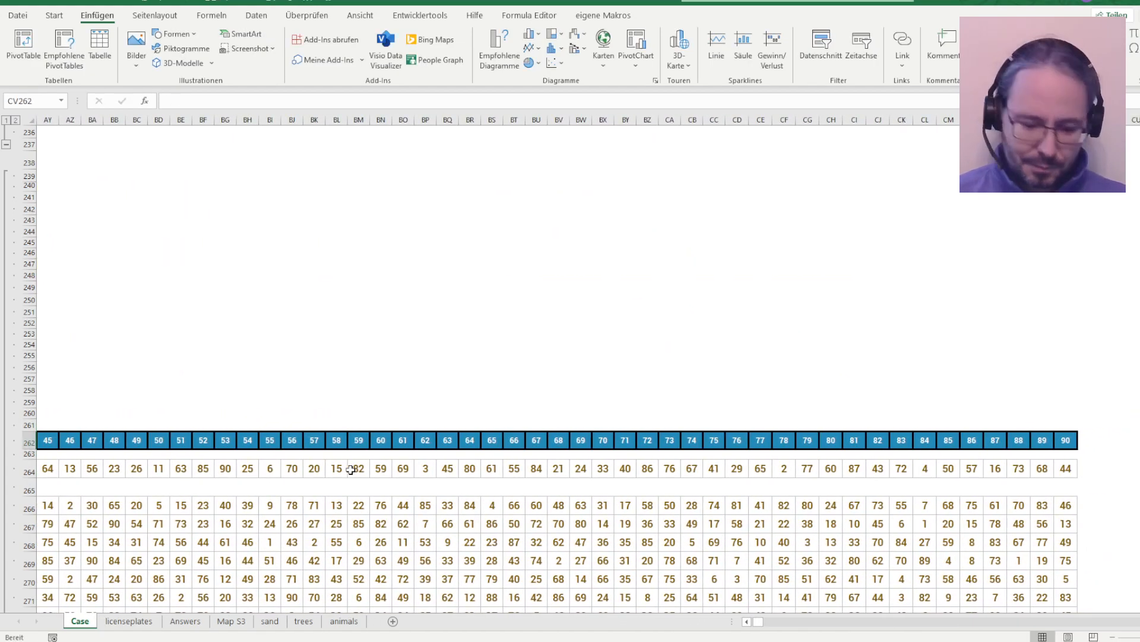
pyautogui.write('=')
pyautogui.press('Left')
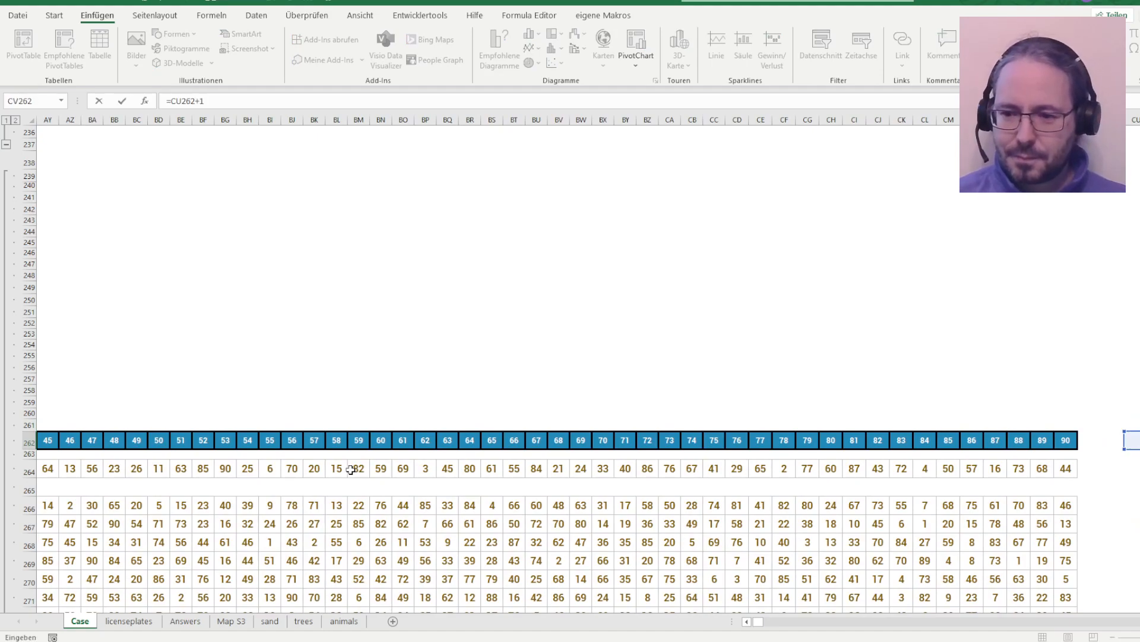
# Copy the counting formula from CV262 across the following cells of row 262, past the number 15
pyautogui.press('Right')
pyautogui.press('Left')
pyautogui.hotkey('ctrl', 'c')
pyautogui.press('Right')
pyautogui.hotkey('shift', 'Right')
pyautogui.hotkey('shift', 'Right')
pyautogui.hotkey('shift', 'Right')
pyautogui.hotkey('shift', 'Right')
pyautogui.hotkey('shift', 'Right')
pyautogui.hotkey('shift', 'Right')
pyautogui.hotkey('shift', 'Right')
pyautogui.hotkey('shift', 'Right')
pyautogui.hotkey('shift', 'Right')
pyautogui.hotkey('shift', 'Right')
pyautogui.hotkey('shift', 'Right')
pyautogui.hotkey('shift', 'Right')
pyautogui.hotkey('shift', 'Right')
pyautogui.hotkey('shift', 'Right')
pyautogui.hotkey('shift', 'Right')
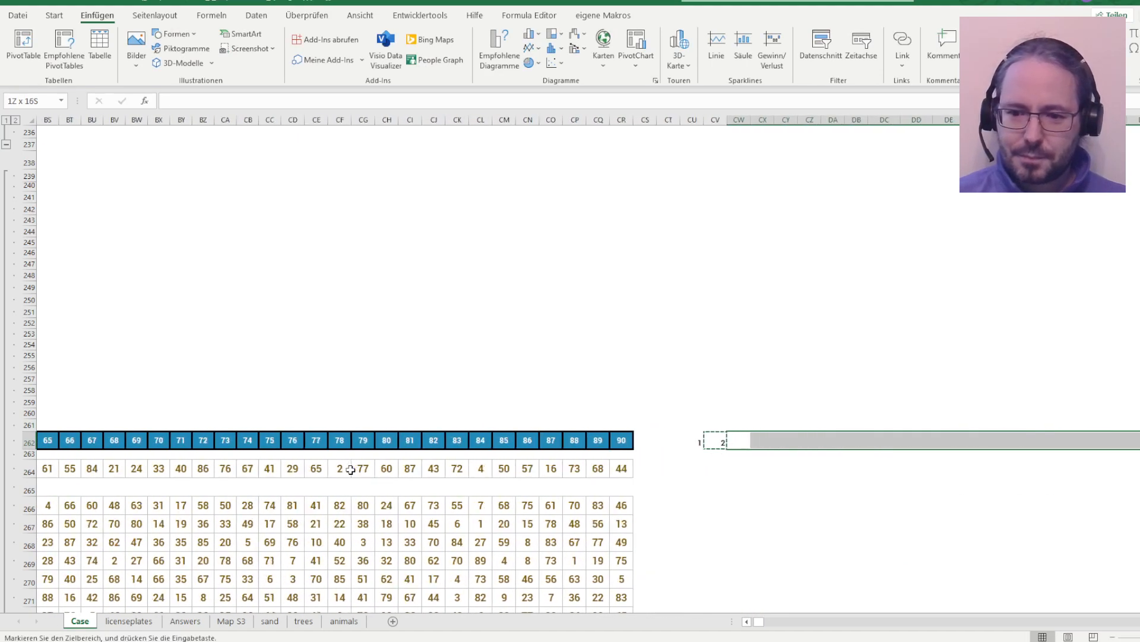
pyautogui.hotkey('ctrl', 'v')
# Copy the numbering 1 to 15 from CU262:DI262 to a second block starting at DN262, and delete the surplus numbers after 15
pyautogui.press('Left')
pyautogui.press('Left')
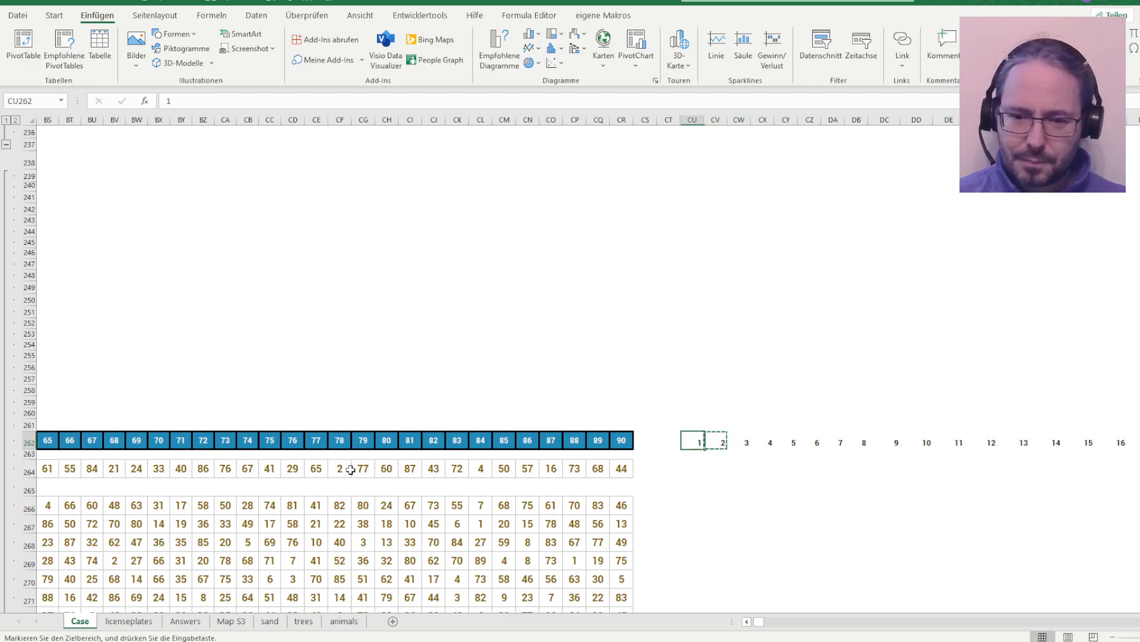
pyautogui.hotkey('shift', 'Right')
pyautogui.hotkey('shift', 'Right')
pyautogui.hotkey('shift', 'Right')
pyautogui.hotkey('shift', 'Right')
pyautogui.hotkey('shift', 'Right')
pyautogui.hotkey('shift', 'Right')
pyautogui.hotkey('shift', 'Right')
pyautogui.hotkey('shift', 'Right')
pyautogui.hotkey('shift', 'Right')
pyautogui.hotkey('shift', 'Right')
pyautogui.hotkey('shift', 'Right')
pyautogui.hotkey('shift', 'Right')
pyautogui.hotkey('shift', 'Right')
pyautogui.hotkey('shift', 'Right')
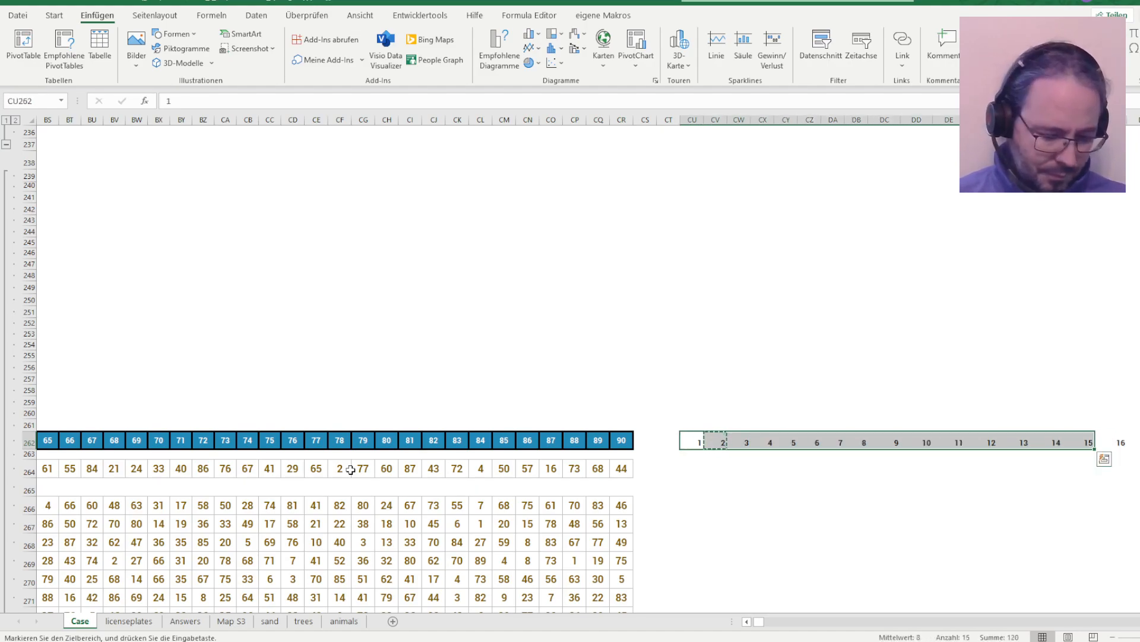
pyautogui.hotkey('ctrl', 'c')
pyautogui.press('Right')
pyautogui.press('Right')
pyautogui.press('Right')
pyautogui.press('Right')
pyautogui.press('Right')
pyautogui.press('Right')
pyautogui.press('Right')
pyautogui.press('Right')
pyautogui.press('Right')
pyautogui.press('Right')
pyautogui.press('Right')
pyautogui.press('Right')
pyautogui.press('Right')
pyautogui.press('Right')
pyautogui.press('Right')
pyautogui.press('Right')
pyautogui.press('Right')
pyautogui.press('Right')
pyautogui.press('Right')
pyautogui.press('Left')
pyautogui.hotkey('shift', 'Left')
pyautogui.press('Delete')
# Enter =KKLEINSTE($P$241:$AG$246;CU$262) in CU264 to get the smallest number on Player 1's ticket
pyautogui.hotkey('ctrl', 'Left')
pyautogui.hotkey('ctrl', 'Left')
pyautogui.press('Down')
pyautogui.press('Down')
pyautogui.write('=RAN')
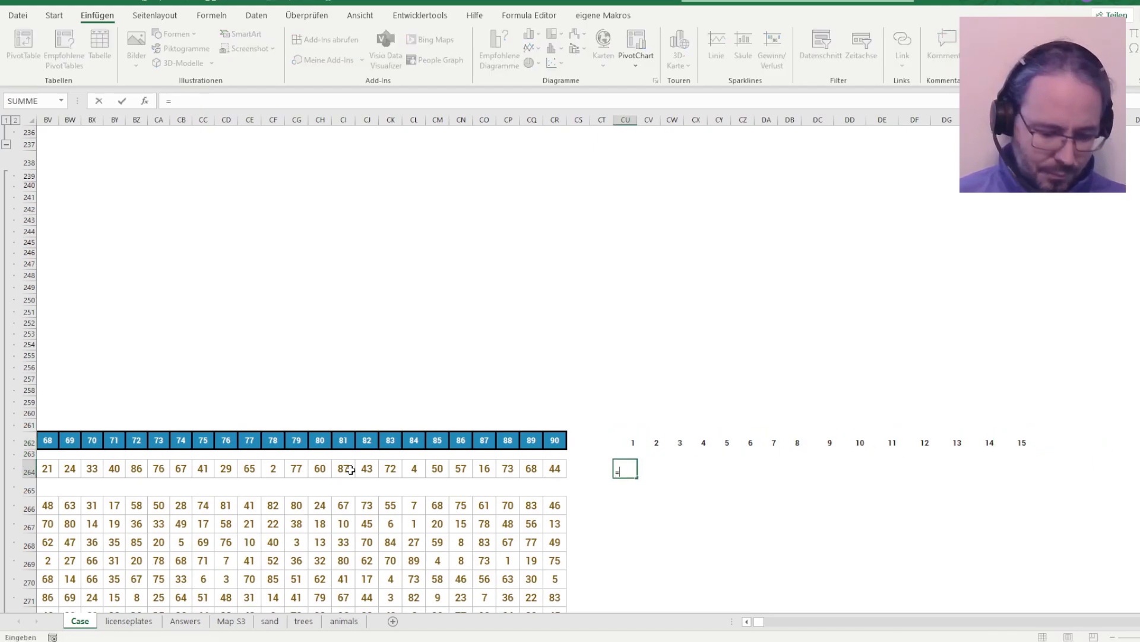
pyautogui.press('BackSpace')
pyautogui.press('BackSpace')
pyautogui.press('BackSpace')
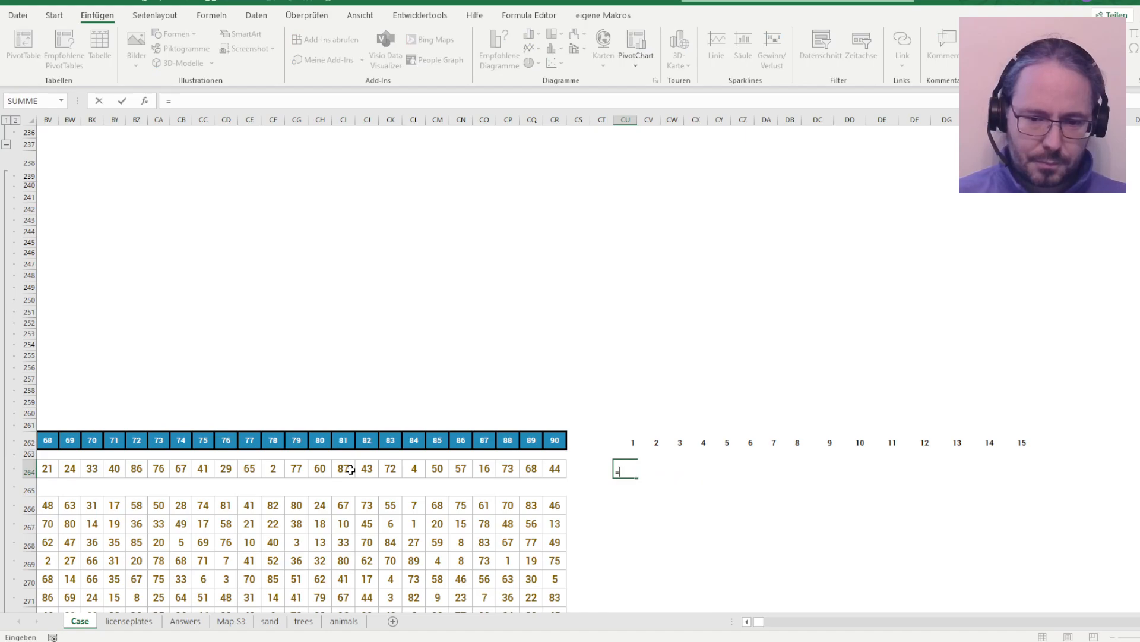
pyautogui.write('KKLE')
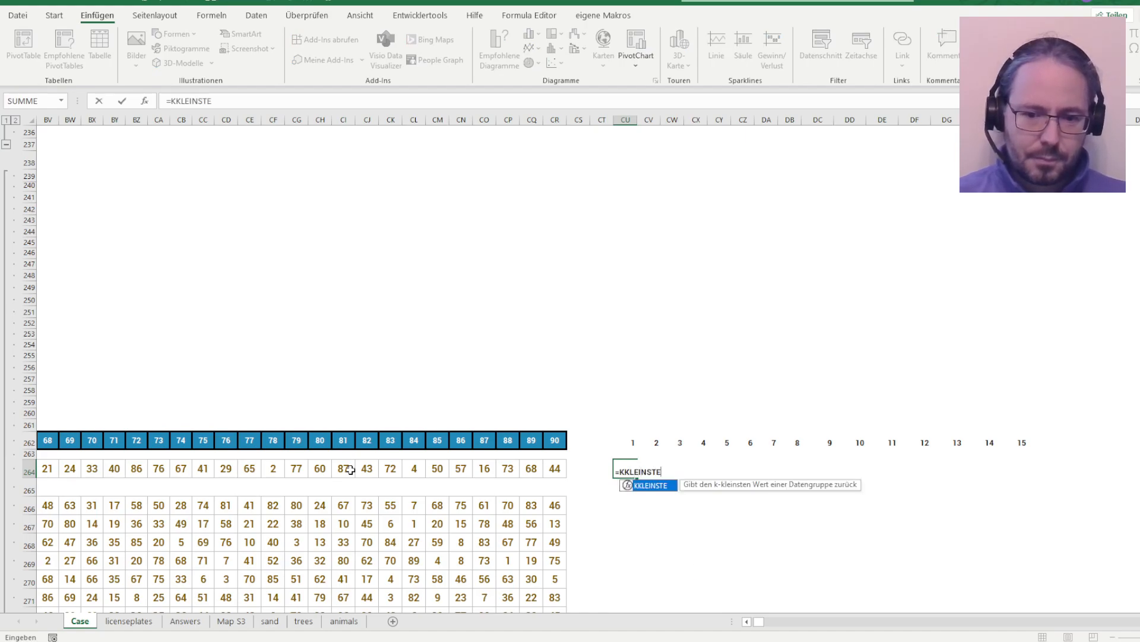
pyautogui.write('INST')
pyautogui.press('Tab')
pyautogui.press('Up')
pyautogui.press('Up')
pyautogui.press('Up')
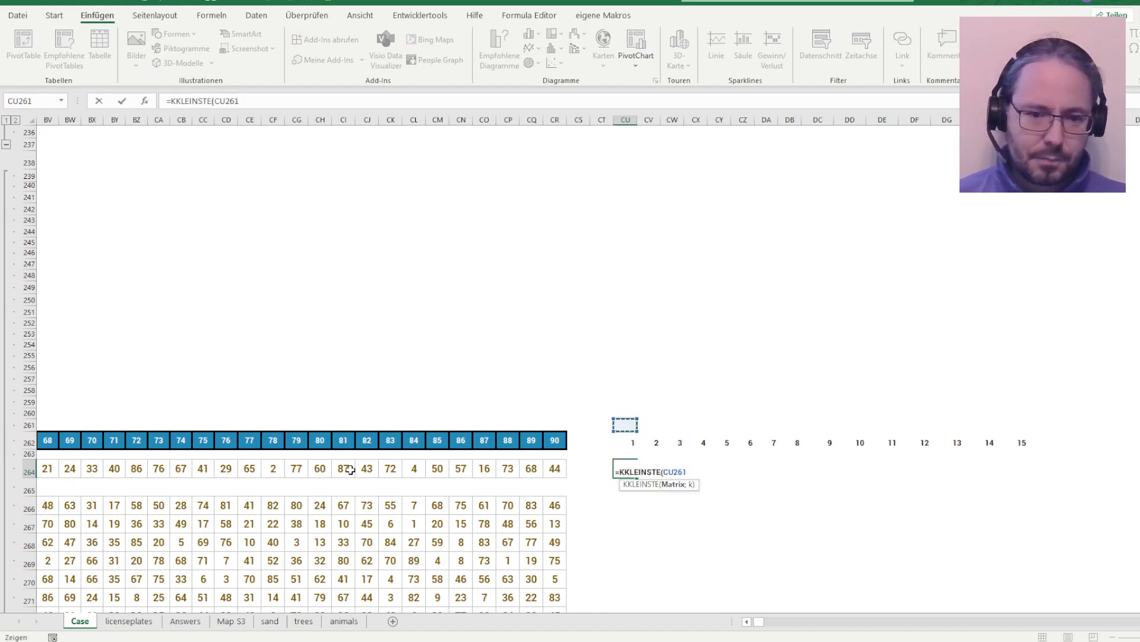
pyautogui.hotkey('ctrl', 'Left')
pyautogui.press('Right')
pyautogui.press('Right')
pyautogui.moveTo(532, 206); pyautogui.dragTo(885, 251)
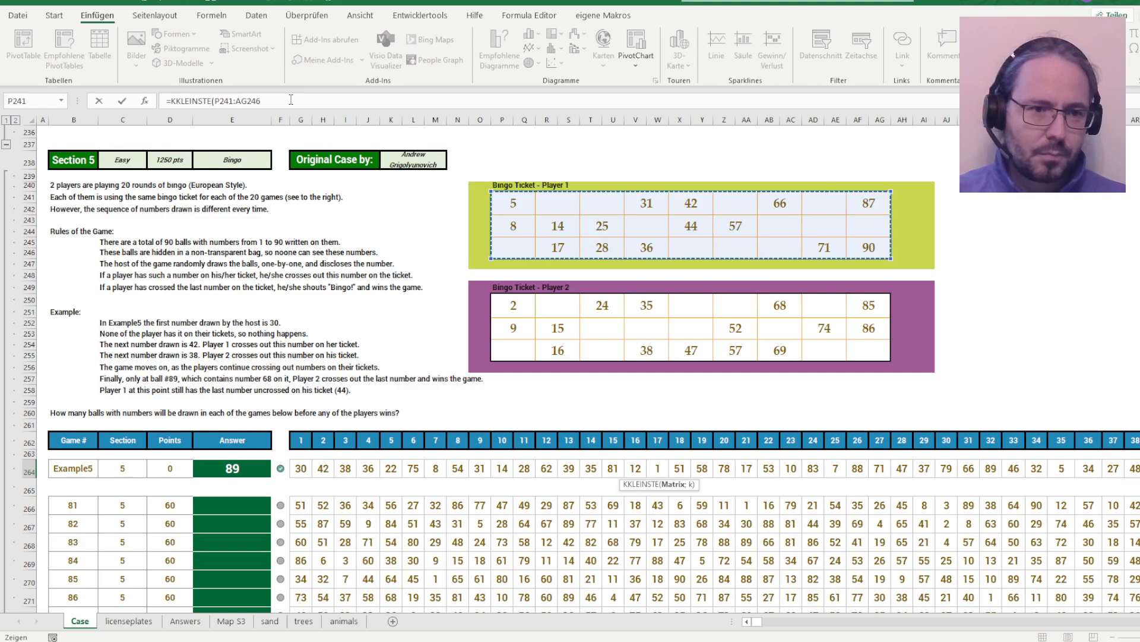
pyautogui.press('F4')
pyautogui.write(';')
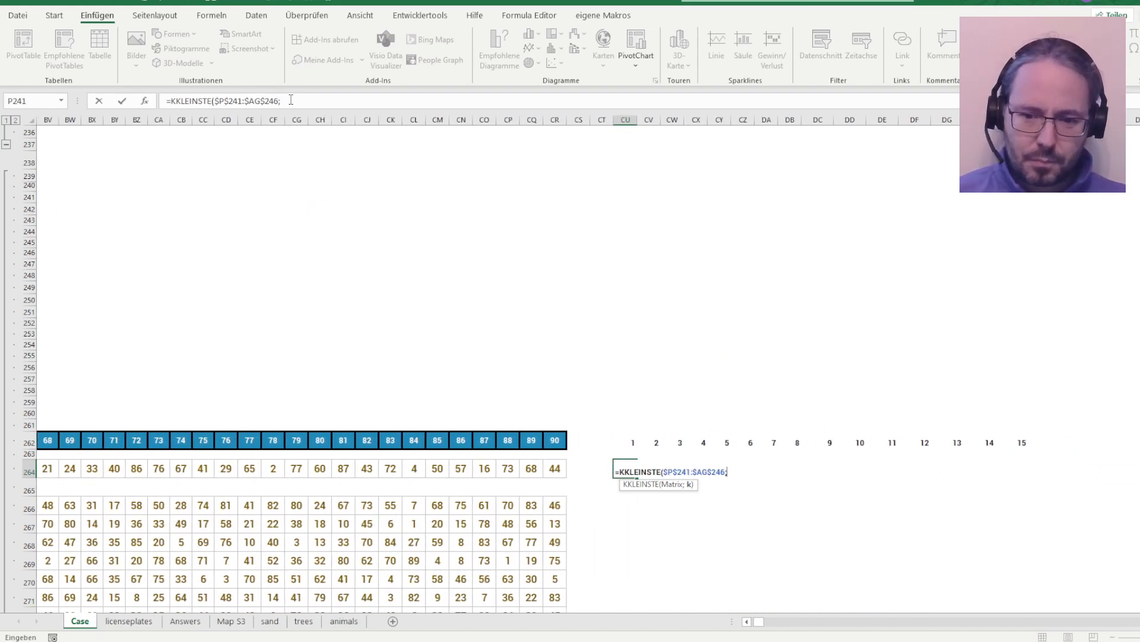
pyautogui.press('Up')
pyautogui.press('Up')
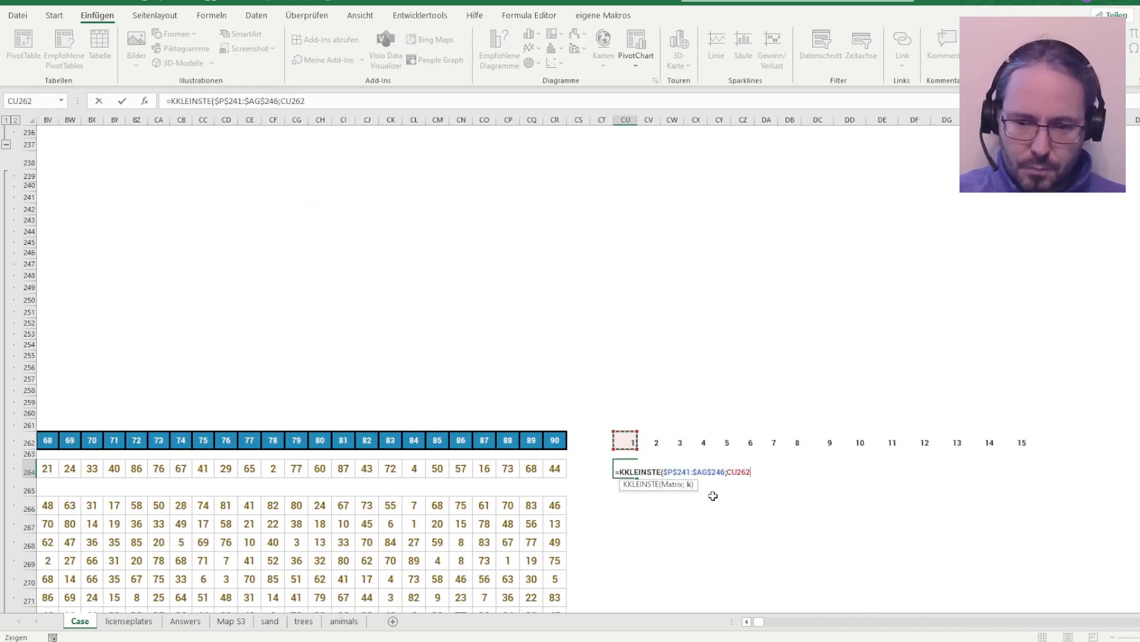
pyautogui.press('F4')
pyautogui.press('F4')
pyautogui.hotkey('ctrl', 'Return')
# Copy the KKLEINSTE formula from CU264 across to DI264 to list all 15 of Player 1's ticket numbers
pyautogui.hotkey('ctrl', 'c')
pyautogui.hotkey('shift', 'Right')
pyautogui.hotkey('shift', 'Right')
pyautogui.hotkey('shift', 'Right')
pyautogui.hotkey('shift', 'Right')
pyautogui.hotkey('shift', 'Right')
pyautogui.hotkey('shift', 'Right')
pyautogui.hotkey('shift', 'Right')
pyautogui.hotkey('shift', 'Right')
pyautogui.hotkey('shift', 'Right')
pyautogui.hotkey('shift', 'Right')
pyautogui.hotkey('shift', 'Right')
pyautogui.hotkey('shift', 'Right')
pyautogui.hotkey('shift', 'Right')
pyautogui.hotkey('shift', 'Right')
pyautogui.hotkey('shift', 'Right')
pyautogui.hotkey('shift', 'Right')
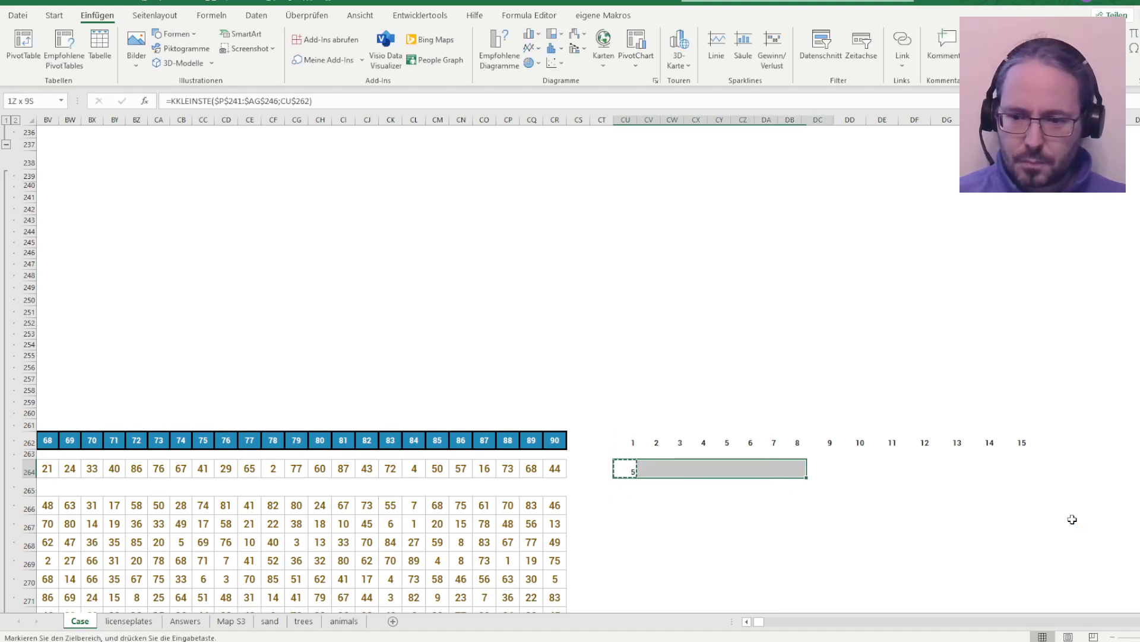
pyautogui.hotkey('shift', 'Left')
pyautogui.hotkey('shift', 'Left')
pyautogui.hotkey('ctrl', 'v')
# Enter =KKLEINSTE($P$250:$AG$255;$DN262) in DN264 to get the smallest number on Player 2's ticket
pyautogui.press('Right')
pyautogui.press('Right')
pyautogui.press('Left')
pyautogui.press('Right')
pyautogui.press('Right')
pyautogui.press('Right')
pyautogui.press('Right')
pyautogui.press('Right')
pyautogui.press('Right')
pyautogui.press('Right')
pyautogui.press('Right')
pyautogui.press('Right')
pyautogui.press('Right')
pyautogui.press('Right')
pyautogui.press('Right')
pyautogui.press('Right')
pyautogui.press('Right')
pyautogui.press('Right')
pyautogui.press('Right')
pyautogui.press('Right')
pyautogui.press('Right')
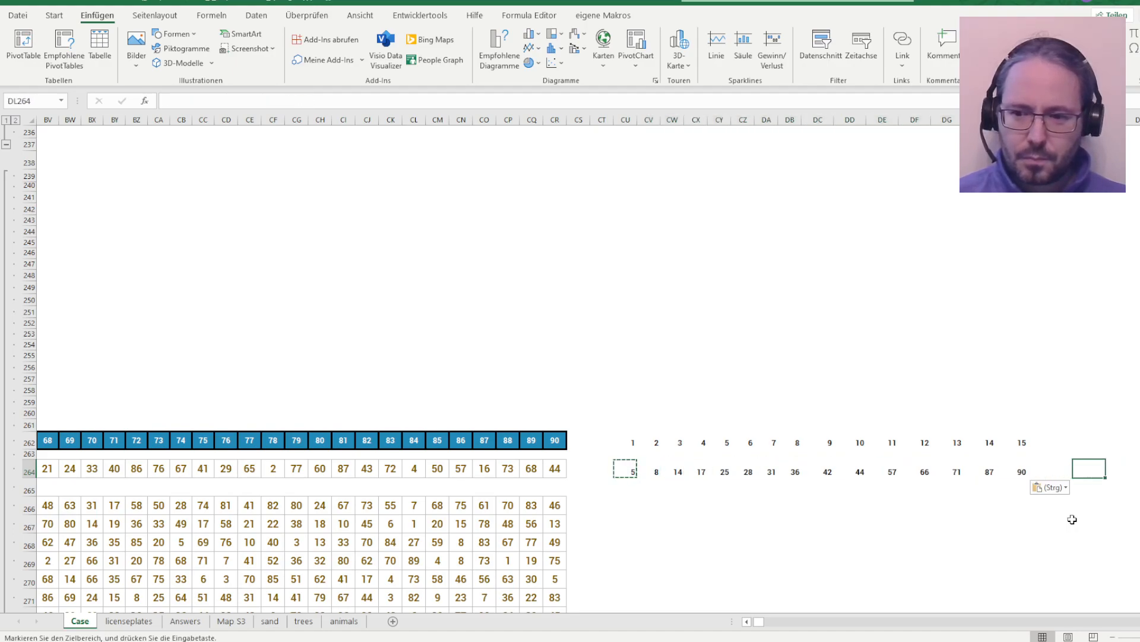
pyautogui.write('=K')
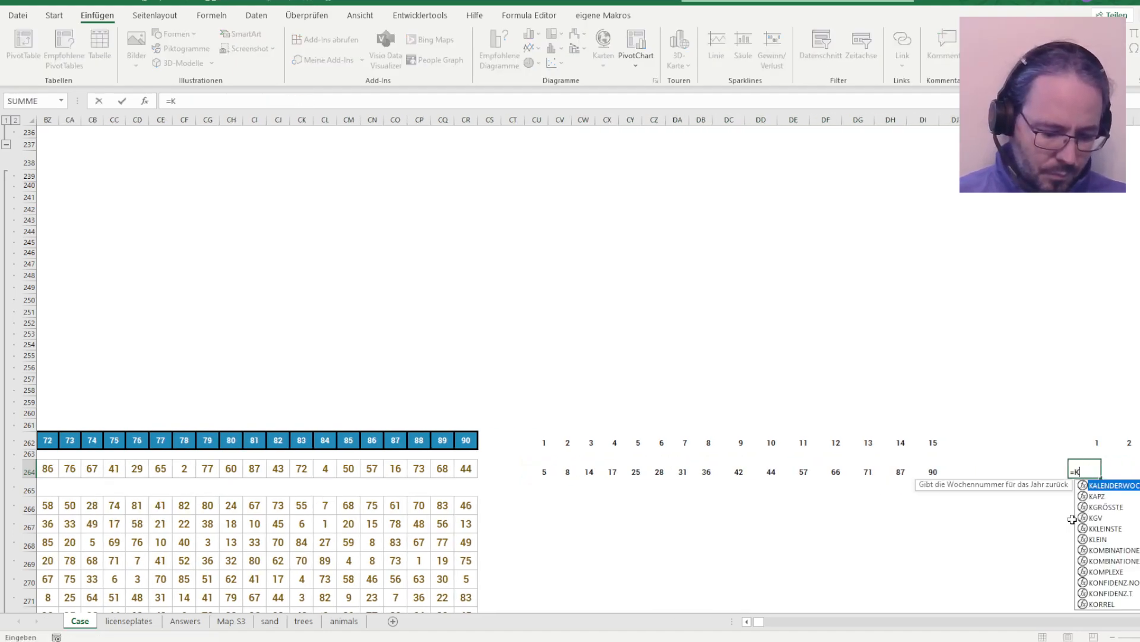
pyautogui.write('KLeinste(')
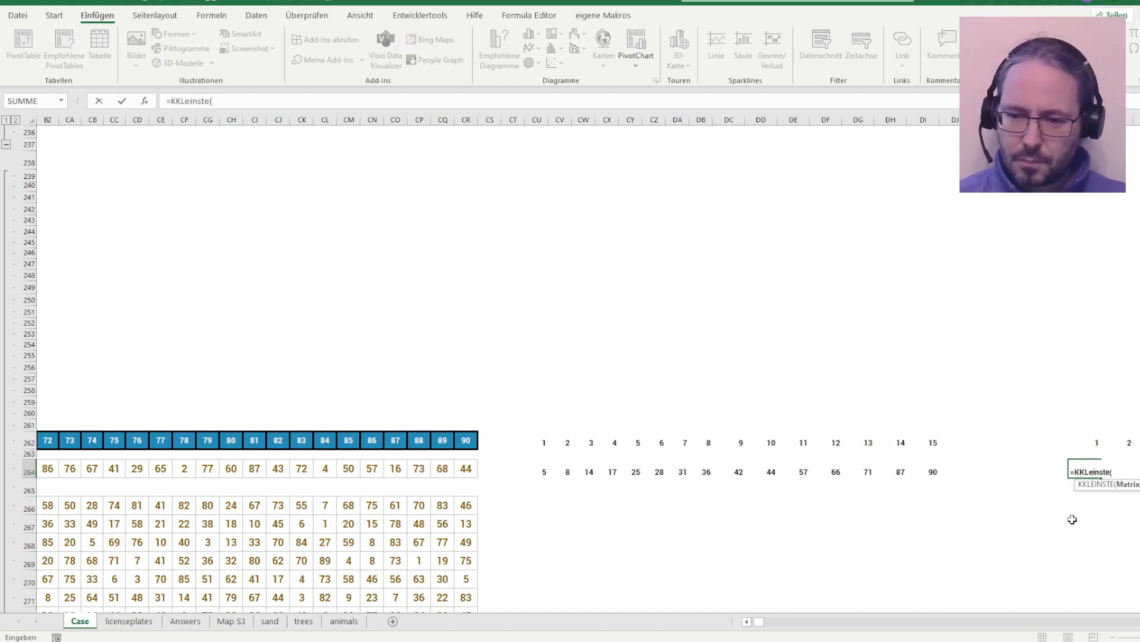
pyautogui.hotkey('ctrl', 'Up')
pyautogui.hotkey('ctrl', 'Left')
pyautogui.hotkey('ctrl', 'Left')
pyautogui.hotkey('ctrl', 'Left')
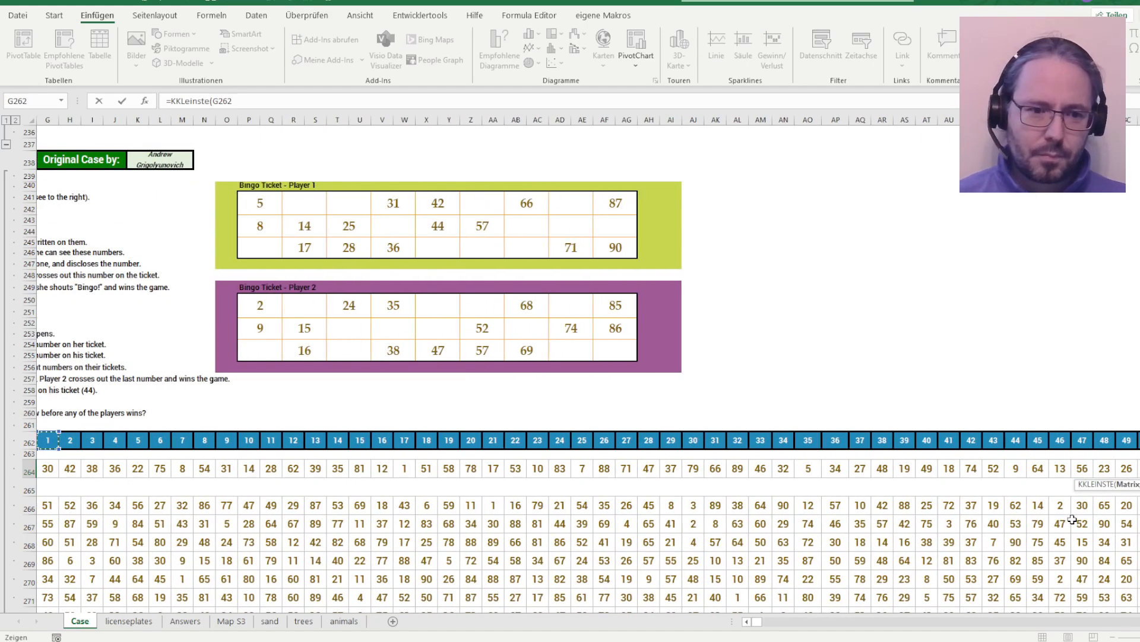
pyautogui.moveTo(252, 302); pyautogui.dragTo(638, 355)
pyautogui.write(';')
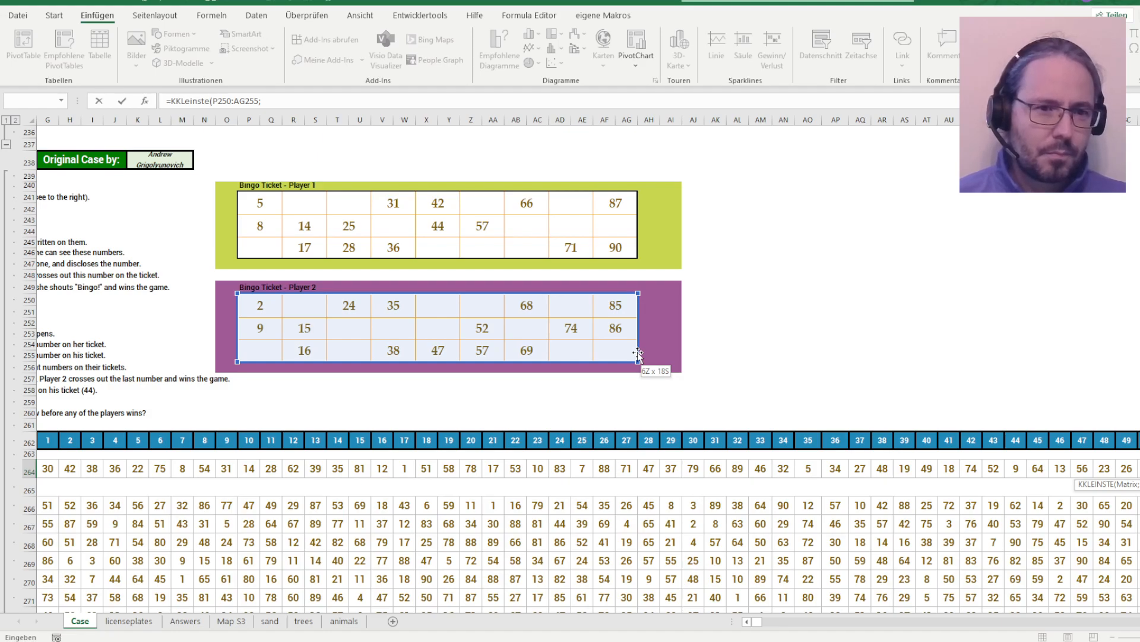
pyautogui.press('F4')
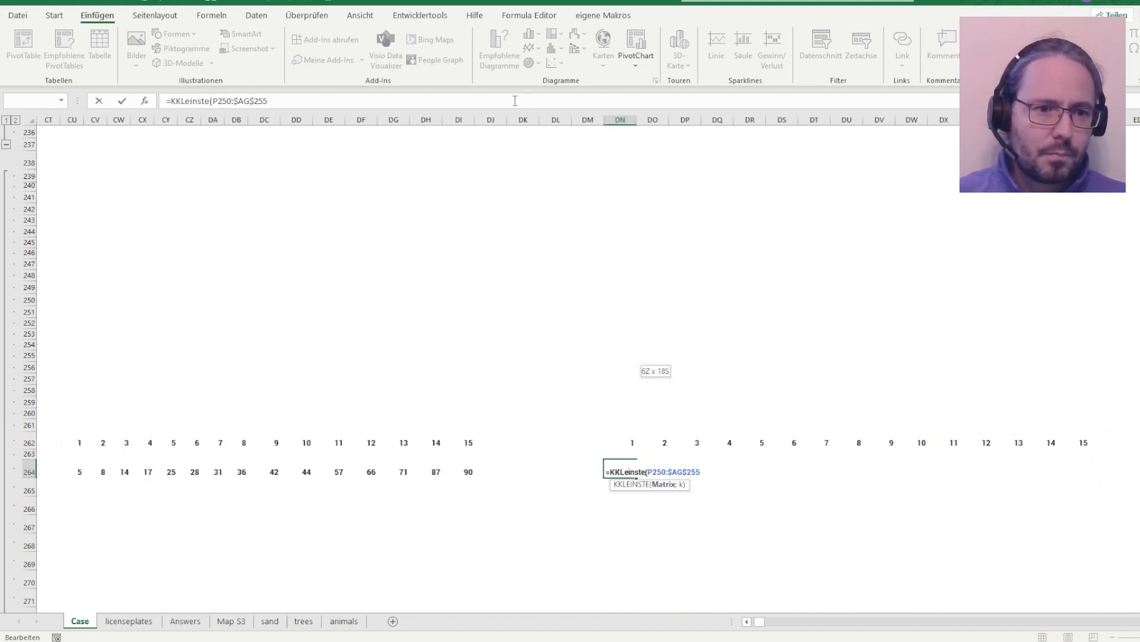
pyautogui.click(225, 102)
pyautogui.press('F4')
pyautogui.click(284, 102)
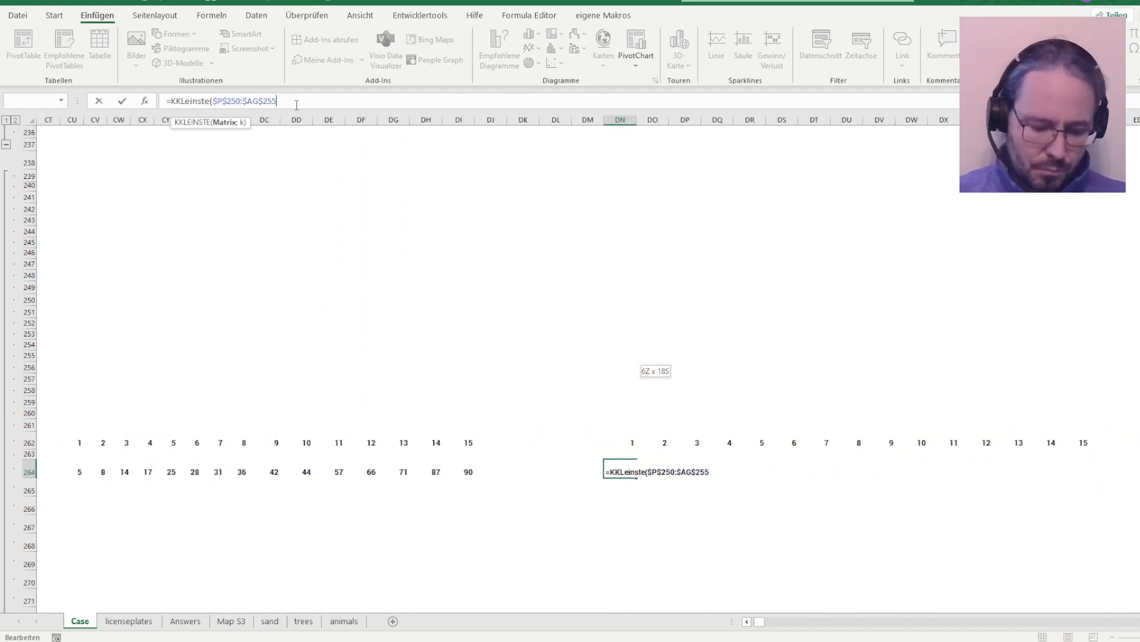
pyautogui.write(';')
pyautogui.click(620, 441)
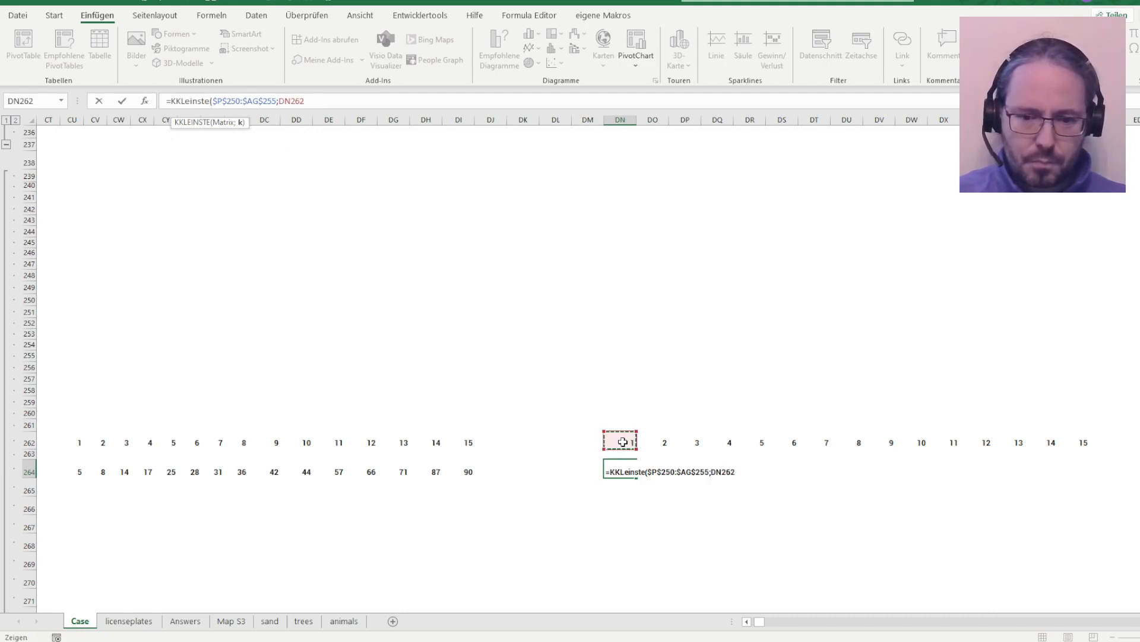
pyautogui.click(284, 103)
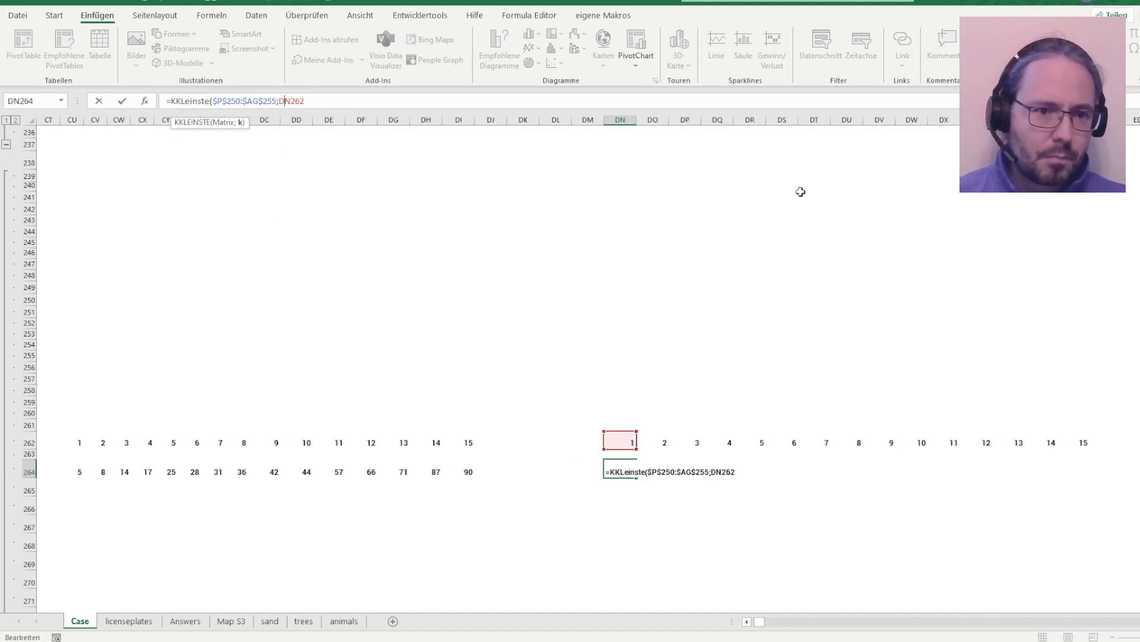
pyautogui.write('$')
pyautogui.hotkey('ctrl', 'Return')
# Copy the KKLEINSTE formula from DN264 across to EB264, under the numbers 1 to 15
pyautogui.hotkey('ctrl', 'c')
pyautogui.hotkey('shift', 'Right')
pyautogui.hotkey('shift', 'Right')
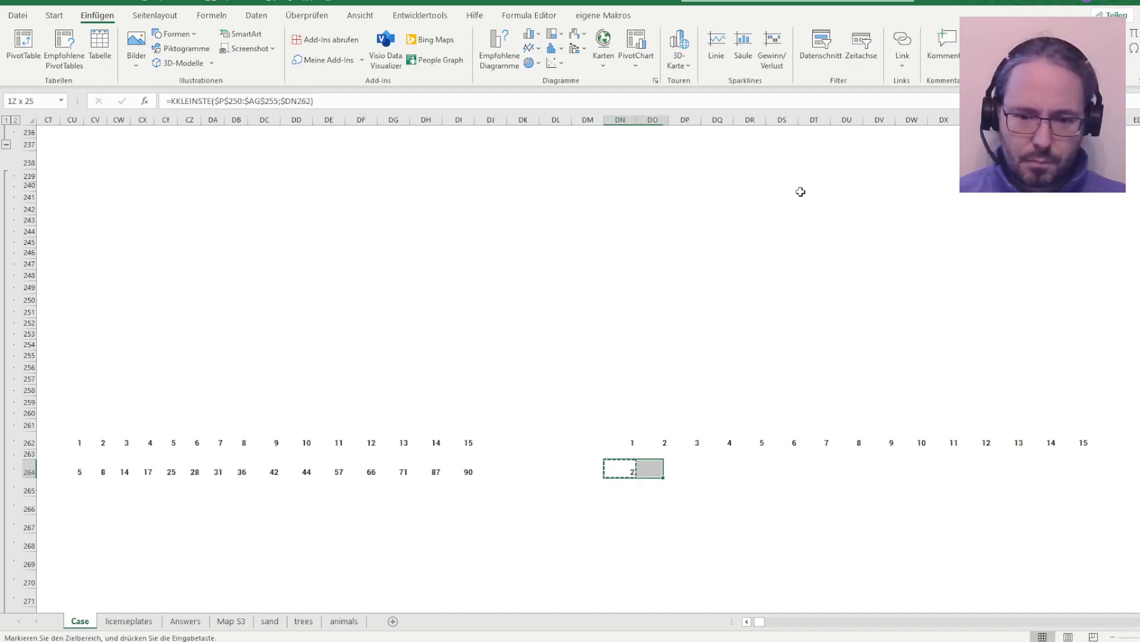
pyautogui.hotkey('shift', 'Right')
pyautogui.hotkey('shift', 'Right')
pyautogui.hotkey('shift', 'Right')
pyautogui.hotkey('shift', 'Right')
pyautogui.hotkey('shift', 'Right')
pyautogui.hotkey('shift', 'Right')
pyautogui.hotkey('shift', 'Right')
pyautogui.hotkey('shift', 'Right')
pyautogui.hotkey('shift', 'Right')
pyautogui.hotkey('shift', 'Right')
pyautogui.hotkey('shift', 'Right')
pyautogui.hotkey('shift', 'Right')
pyautogui.hotkey('ctrl', 'v')
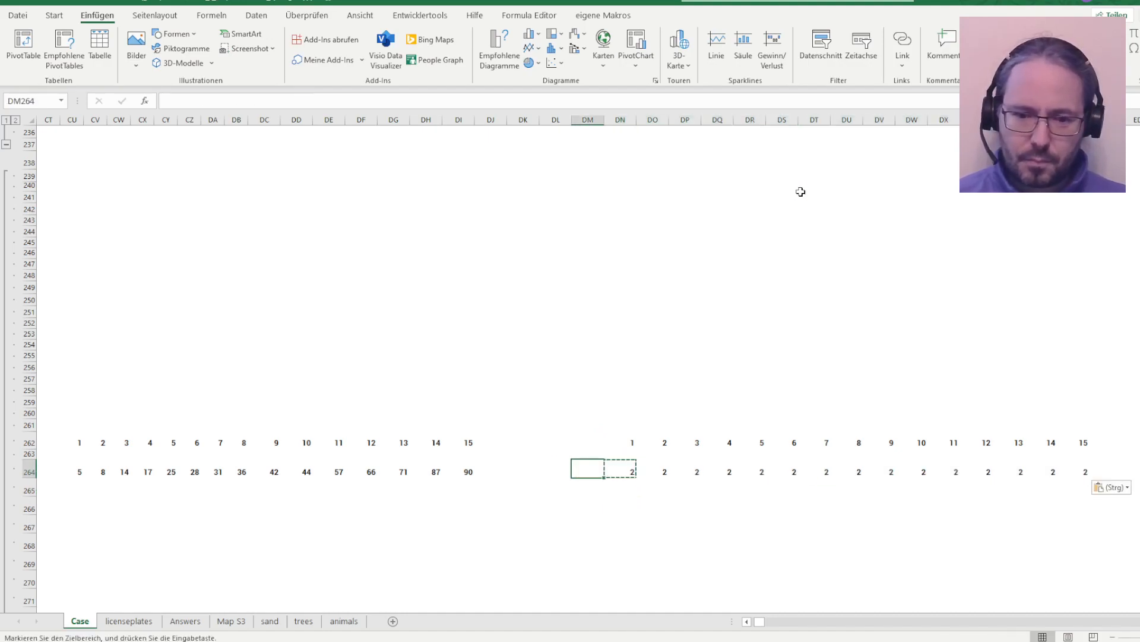
# Correct the KKLEINSTE formula in DN264 so its position reference is DN$262, with the row fixed and the column relative
pyautogui.press('F2')
pyautogui.hotkey('ctrl', 'Right')
pyautogui.hotkey('ctrl', 'Right')
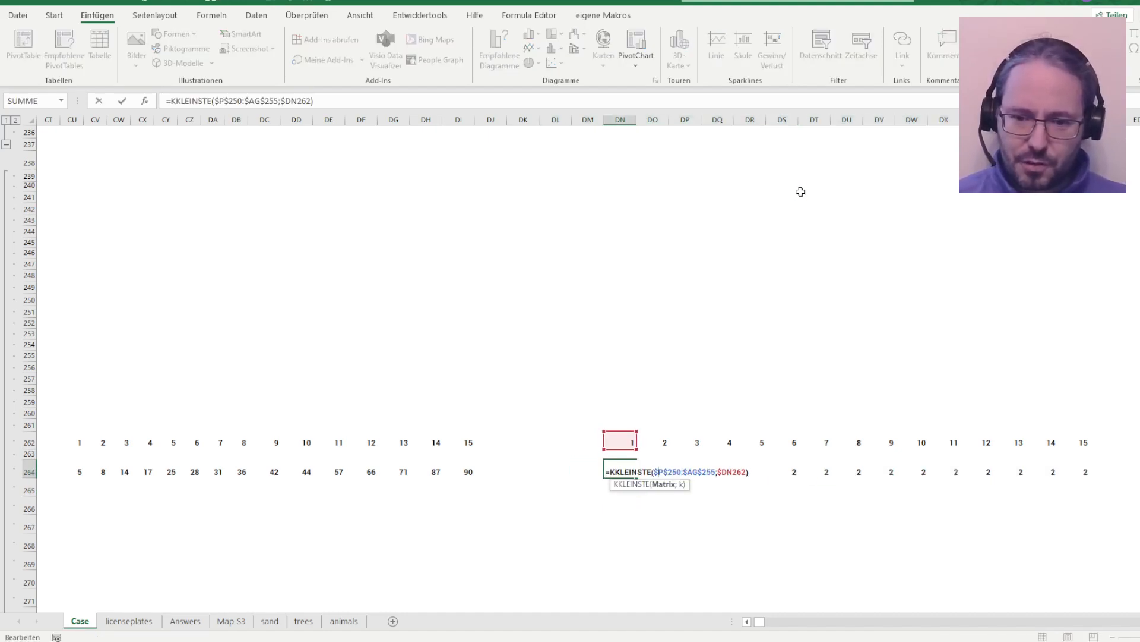
pyautogui.press('Right')
pyautogui.press('Delete')
pyautogui.press('Right')
pyautogui.press('Right')
pyautogui.write('$')
pyautogui.press('Return')
pyautogui.press('Up')
# Copy the corrected formula from DN264 across to EB264 to list all 15 of Player 2's ticket numbers
pyautogui.hotkey('ctrl', 'c')
pyautogui.hotkey('ctrl', 'shift', 'Right')
pyautogui.hotkey('ctrl', 'v')
pyautogui.hotkey('ctrl', 'shift', 'Left')
pyautogui.press('Left')
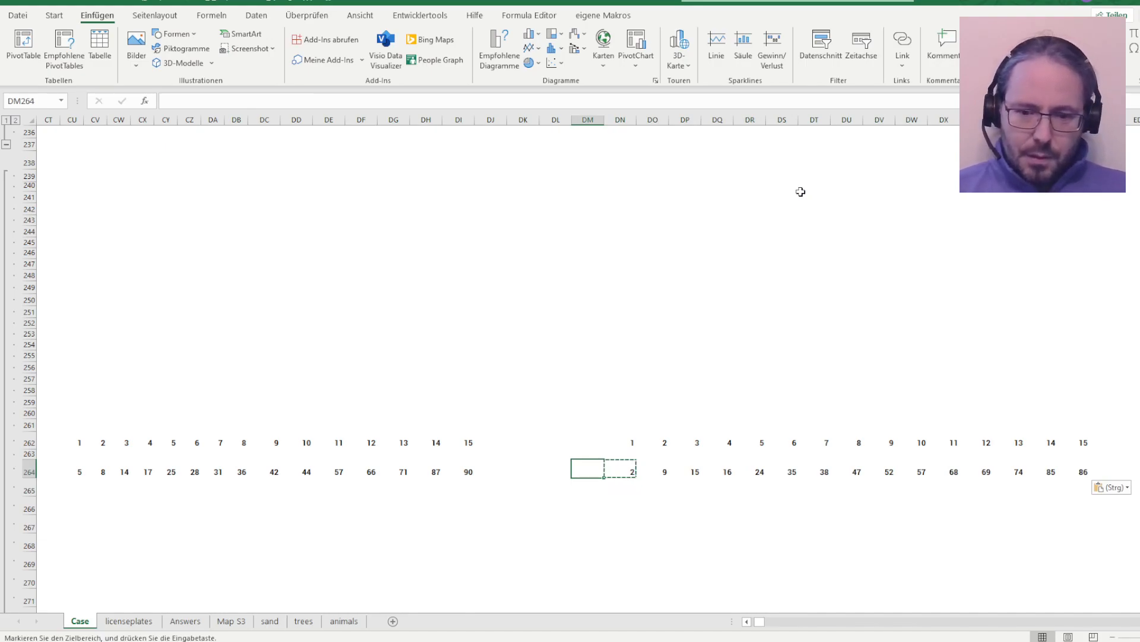
# Enter =XVERWEIS(CU264;G264:CR264;G262:CR262;;0) in CU265 to find the draw position of Player 1's smallest ticket number
pyautogui.press('Left')
pyautogui.press('Left')
pyautogui.press('Down')
pyautogui.press('Left')
pyautogui.hotkey('ctrl', 'Left')
pyautogui.press('Right')
pyautogui.press('Right')
pyautogui.press('Right')
pyautogui.press('Right')
pyautogui.press('Right')
pyautogui.press('Right')
pyautogui.press('Right')
pyautogui.press('Right')
pyautogui.press('Right')
pyautogui.press('Right')
pyautogui.press('Right')
pyautogui.press('Right')
pyautogui.press('Right')
pyautogui.press('Right')
pyautogui.press('Right')
pyautogui.press('Right')
pyautogui.press('Right')
pyautogui.press('Right')
pyautogui.press('Right')
pyautogui.press('Right')
pyautogui.press('Right')
pyautogui.press('Up')
pyautogui.press('Right')
pyautogui.press('Right')
pyautogui.press('Right')
pyautogui.press('Right')
pyautogui.press('Right')
pyautogui.press('Right')
pyautogui.press('Right')
pyautogui.press('Right')
pyautogui.press('Right')
pyautogui.press('Right')
pyautogui.press('Right')
pyautogui.press('Right')
pyautogui.press('Right')
pyautogui.press('Right')
pyautogui.press('Right')
pyautogui.press('Right')
pyautogui.press('Right')
pyautogui.press('Right')
pyautogui.press('Right')
pyautogui.press('Right')
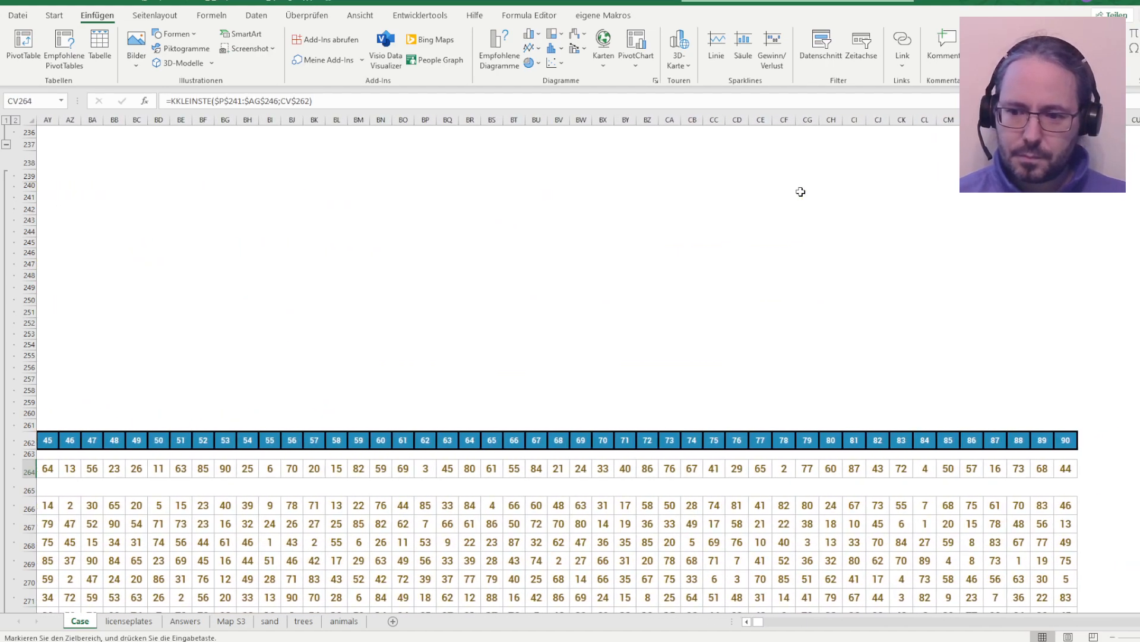
pyautogui.press('Down')
pyautogui.write('=XV')
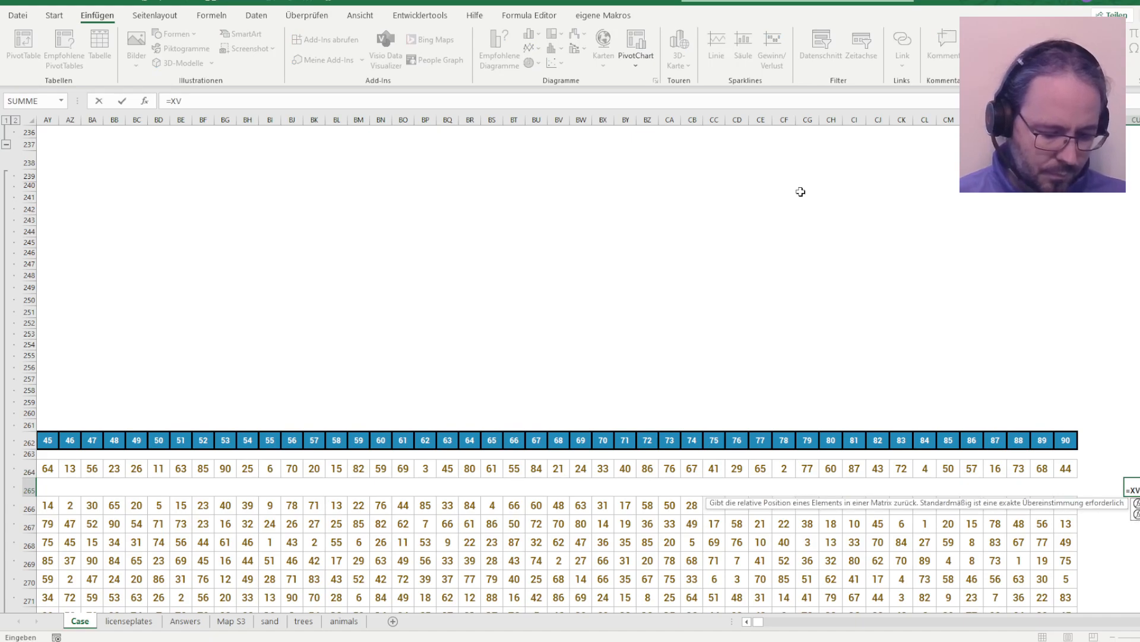
pyautogui.write('ERWEIS(')
pyautogui.press('Up')
pyautogui.write(';')
pyautogui.press('Left')
pyautogui.press('Left')
pyautogui.press('Up')
pyautogui.press('Left')
pyautogui.hotkey('ctrl', 'shift', 'Left')
pyautogui.hotkey('shift', 'Right')
pyautogui.hotkey('shift', 'Right')
pyautogui.hotkey('shift', 'Right')
pyautogui.hotkey('shift', 'Right')
pyautogui.hotkey('shift', 'Right')
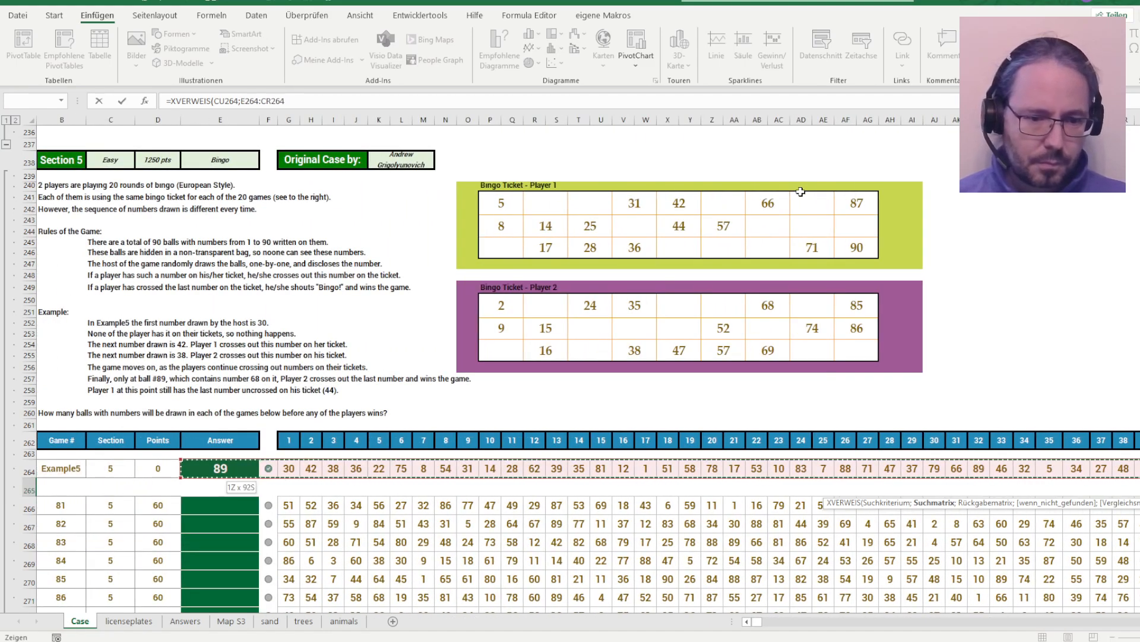
pyautogui.write(';')
pyautogui.press('Up')
pyautogui.press('Up')
pyautogui.press('Up')
pyautogui.press('Left')
pyautogui.press('Left')
pyautogui.press('Left')
pyautogui.hotkey('ctrl', 'shift', 'Left')
pyautogui.write(';;')
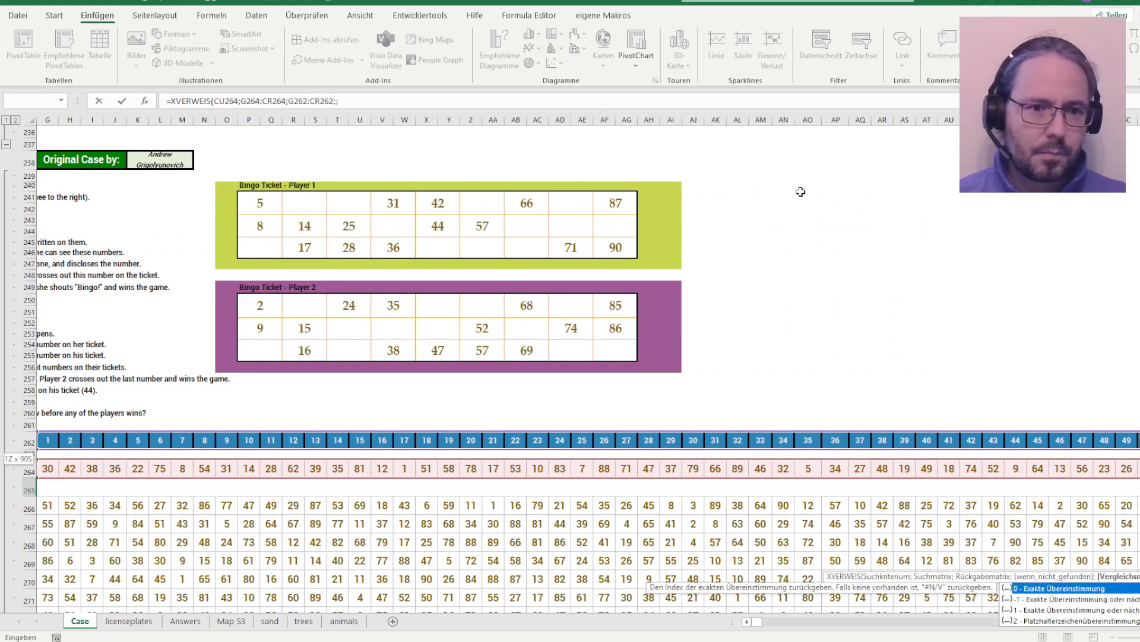
pyautogui.write('0')
pyautogui.press('Return')
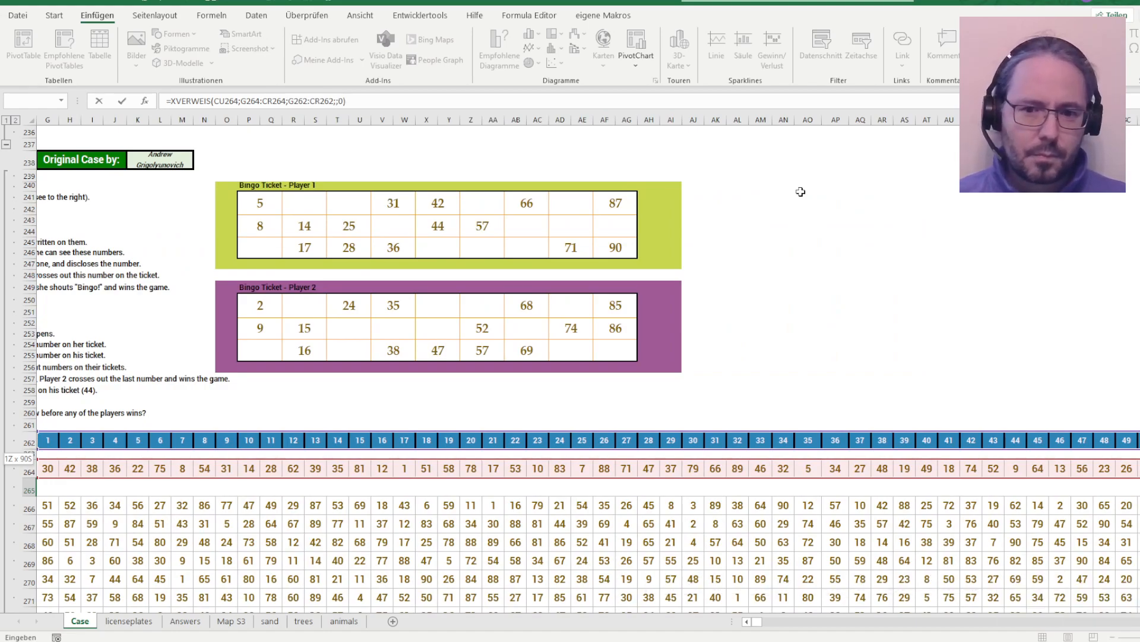
# Copy the XVERWEIS formula from CU265 across to DI265, below all 15 of Player 1's ticket numbers
pyautogui.hotkey('ctrl', 'c')
pyautogui.hotkey('shift', 'Right')
pyautogui.hotkey('shift', 'Right')
pyautogui.hotkey('shift', 'Right')
pyautogui.hotkey('shift', 'Right')
pyautogui.hotkey('shift', 'Right')
pyautogui.hotkey('shift', 'Right')
pyautogui.hotkey('shift', 'Right')
pyautogui.hotkey('shift', 'Right')
pyautogui.hotkey('shift', 'Right')
pyautogui.hotkey('shift', 'Right')
pyautogui.hotkey('shift', 'Right')
pyautogui.hotkey('shift', 'Right')
pyautogui.hotkey('shift', 'Right')
pyautogui.hotkey('shift', 'Right')
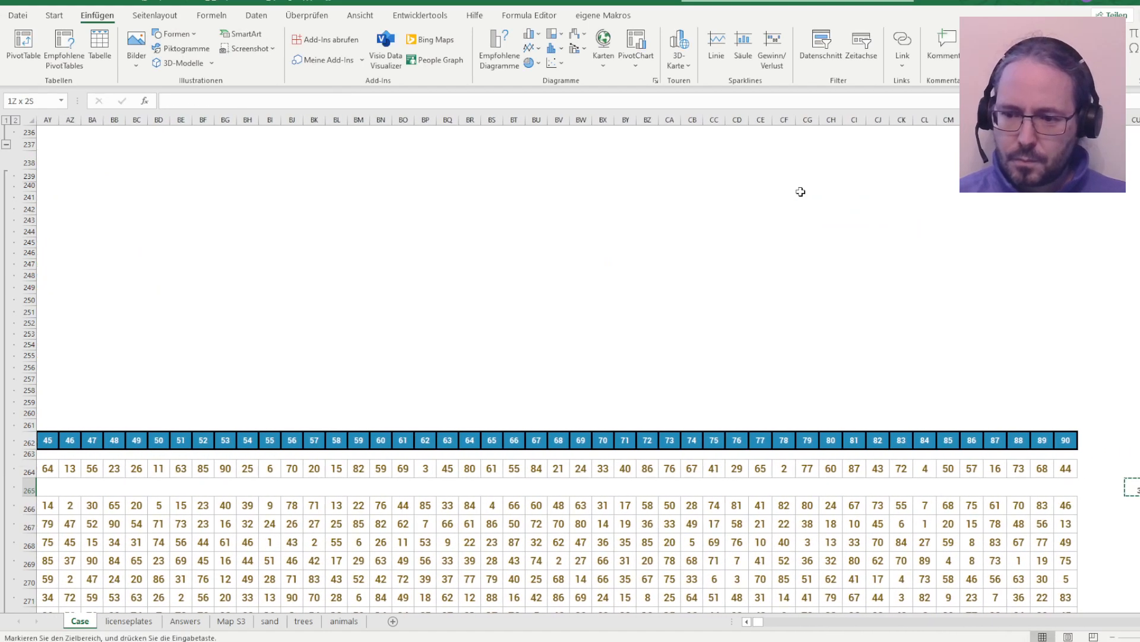
pyautogui.hotkey('ctrl', 'v')
# Make the search range in CU265's XVERWEIS formula absolute as $G$264:$CR$264
pyautogui.press('Left')
pyautogui.press('Left')
pyautogui.press('Left')
pyautogui.press('Left')
pyautogui.press('Left')
pyautogui.press('Left')
pyautogui.press('Left')
pyautogui.press('Left')
pyautogui.press('Left')
pyautogui.press('Left')
pyautogui.press('Left')
pyautogui.press('Left')
pyautogui.press('Left')
pyautogui.press('Left')
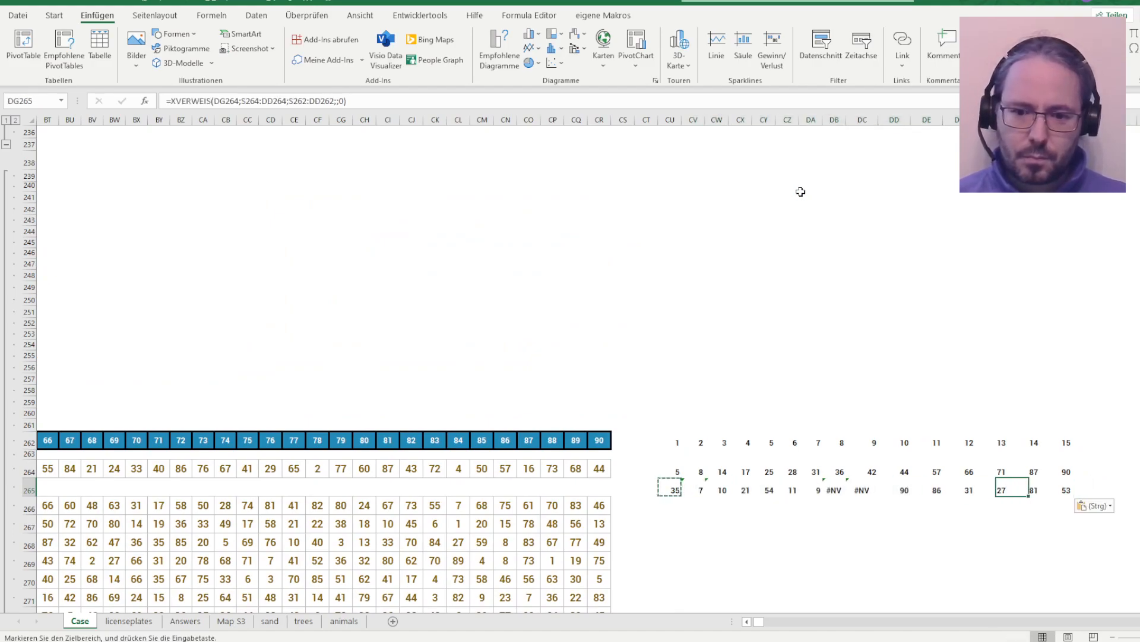
pyautogui.press('F2')
pyautogui.press('Left')
pyautogui.press('Left')
pyautogui.press('Left')
pyautogui.press('Left')
pyautogui.press('Left')
pyautogui.press('Left')
pyautogui.press('Left')
pyautogui.press('Left')
pyautogui.press('Left')
pyautogui.press('Left')
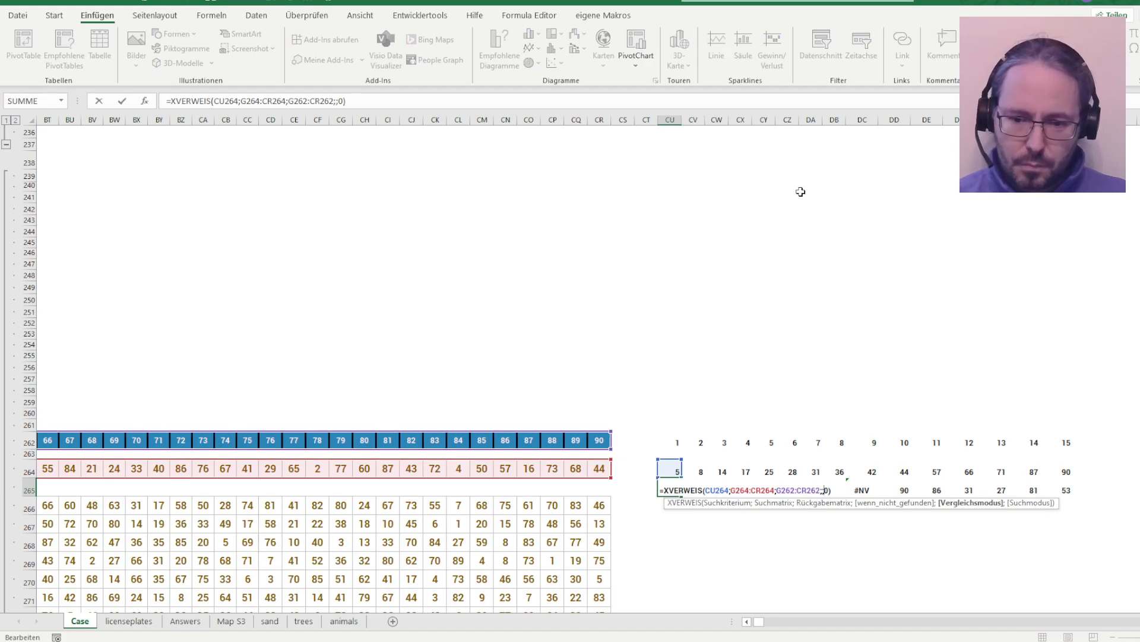
pyautogui.press('Left')
pyautogui.press('Left')
pyautogui.press('Left')
pyautogui.press('Left')
pyautogui.press('Left')
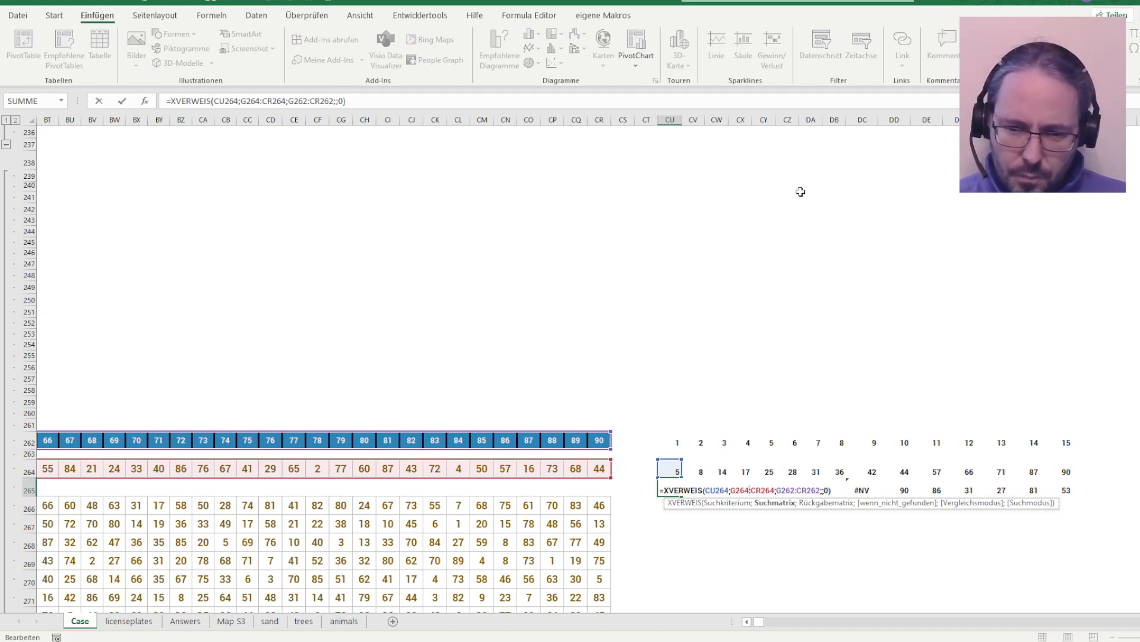
pyautogui.press('F4')
# Make the return range in CU265's XVERWEIS formula absolute as $G$262:$CR$262
pyautogui.press('Right')
pyautogui.press('Right')
pyautogui.press('Right')
pyautogui.press('Right')
pyautogui.press('Right')
pyautogui.press('F4')
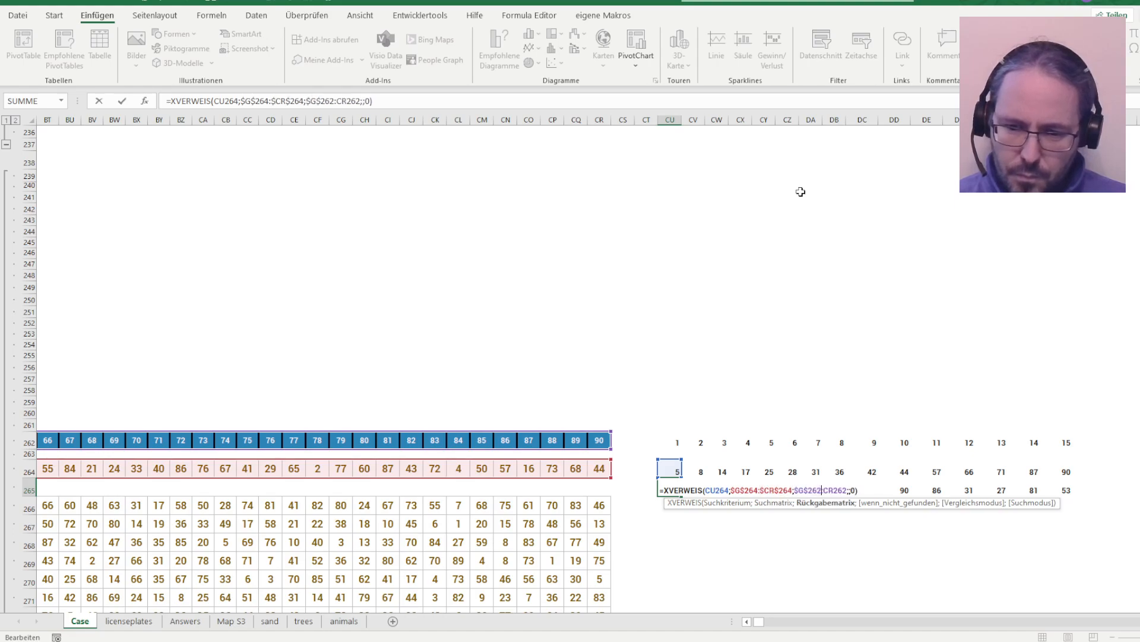
pyautogui.press('F4')
pyautogui.hotkey('ctrl', 'Return')
# Copy the corrected XVERWEIS formula from CU265 across to DI265 for all of Player 1's ticket numbers
pyautogui.hotkey('ctrl', 'c')
pyautogui.hotkey('ctrl', 'shift', 'Right')
pyautogui.hotkey('ctrl', 'v')
pyautogui.press('Right')
pyautogui.press('Right')
pyautogui.press('Right')
pyautogui.press('Left')
pyautogui.press('Left')
pyautogui.press('Left')
# Copy the draw position formulas from CU265:DI265 to DN265:EB265, below Player 2's ticket numbers
pyautogui.hotkey('ctrl', 'shift', 'Right')
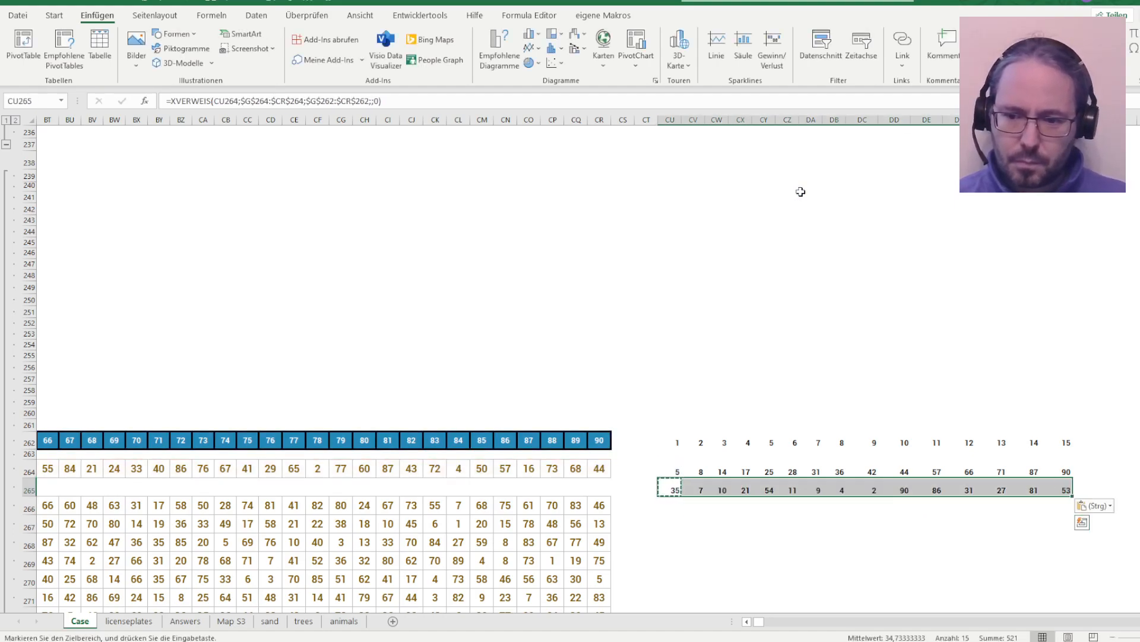
pyautogui.hotkey('ctrl', 'c')
pyautogui.hotkey('ctrl', 'Right')
pyautogui.press('Right')
pyautogui.press('Up')
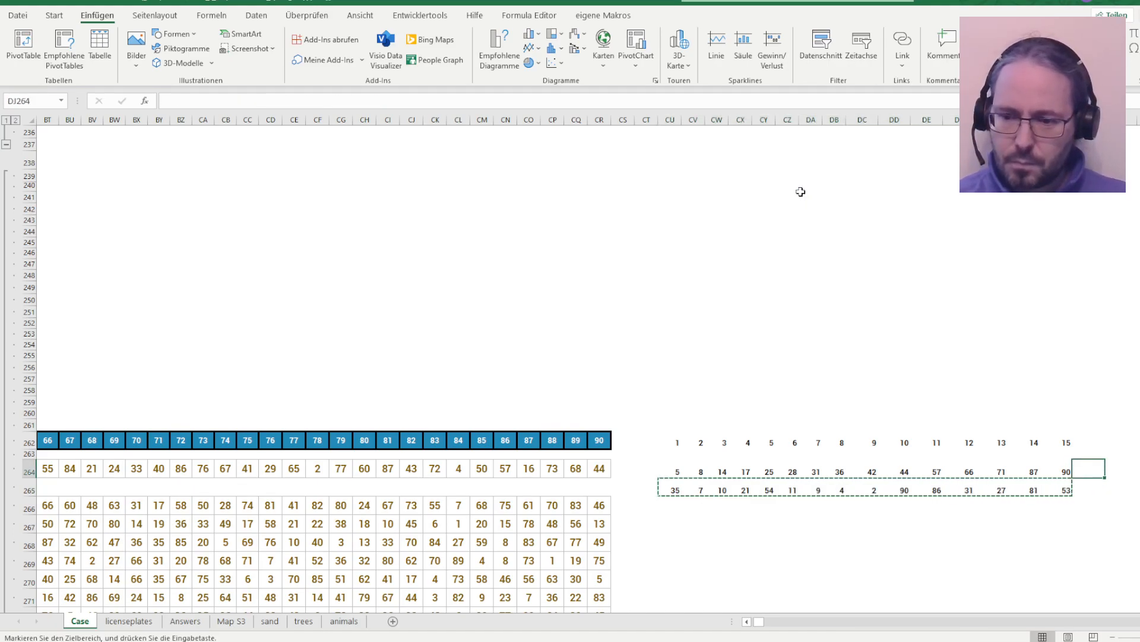
pyautogui.hotkey('ctrl', 'Right')
pyautogui.press('Down')
pyautogui.hotkey('ctrl', 'v')
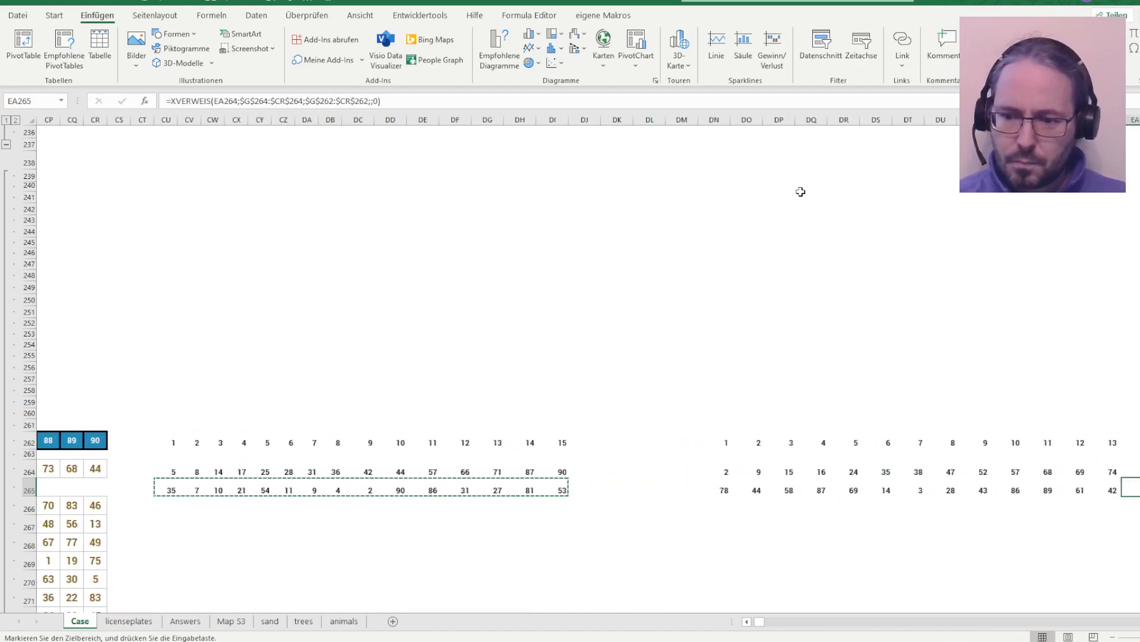
# Enter a MAX formula over DN265:EB265 in DM265 to get Player 2's last needed draw position
pyautogui.press('Left')
pyautogui.write('=')
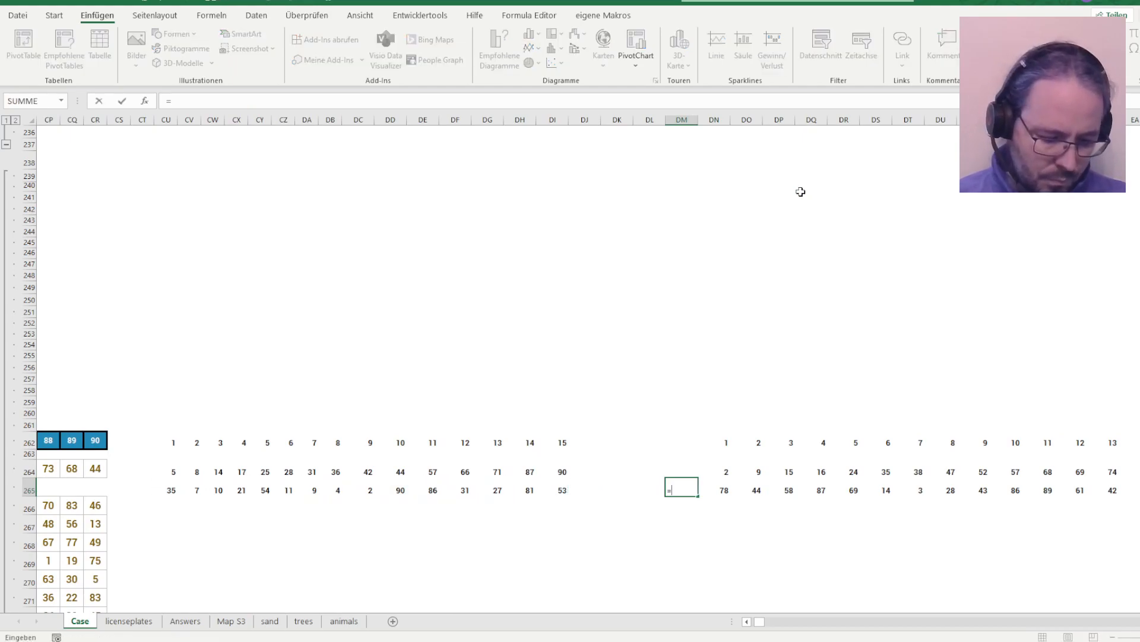
pyautogui.write('M')
pyautogui.write('(')
pyautogui.press('Right')
pyautogui.hotkey('ctrl', 'shift', 'Right')
pyautogui.press('Return')
# Enter =MAX(CU265:DI265) in CT265 to get Player 1's last needed draw position
pyautogui.press('Left')
pyautogui.press('Up')
pyautogui.hotkey('ctrl', 'Left')
pyautogui.hotkey('ctrl', 'Left')
pyautogui.press('Left')
pyautogui.write('=MAX(')
pyautogui.press('Right')
pyautogui.hotkey('ctrl', 'shift', 'Right')
pyautogui.press('Return')
# Enter =MIN(CT265;DM265) in CS265 to find the earlier of the two players' winning draws
pyautogui.press('Left')
pyautogui.press('Up')
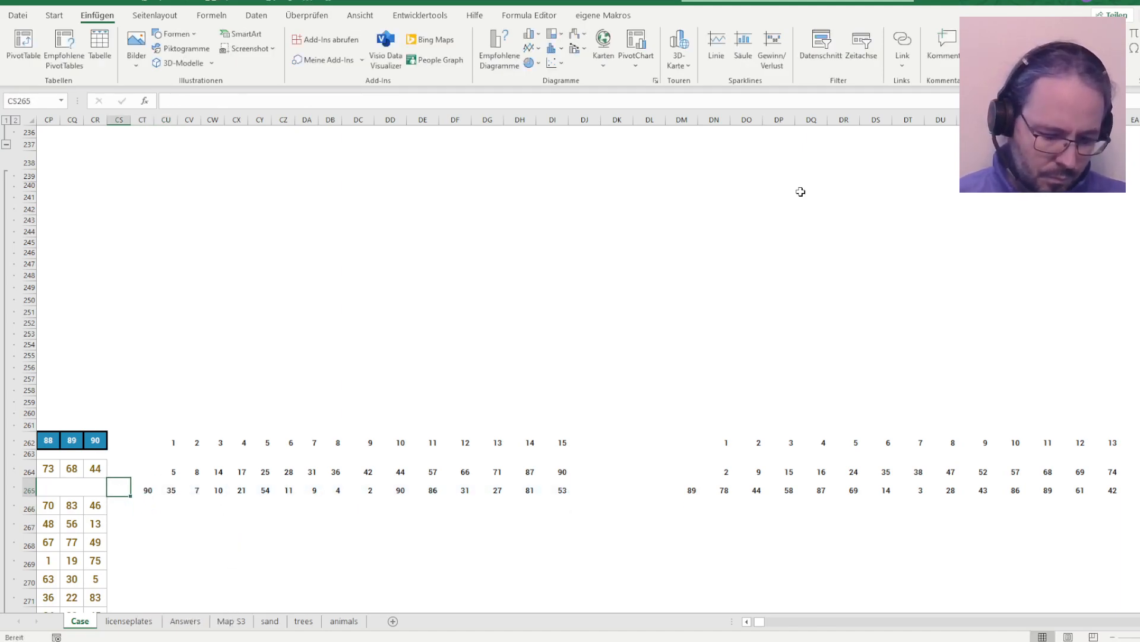
pyautogui.write('=MIN(')
pyautogui.press('Right')
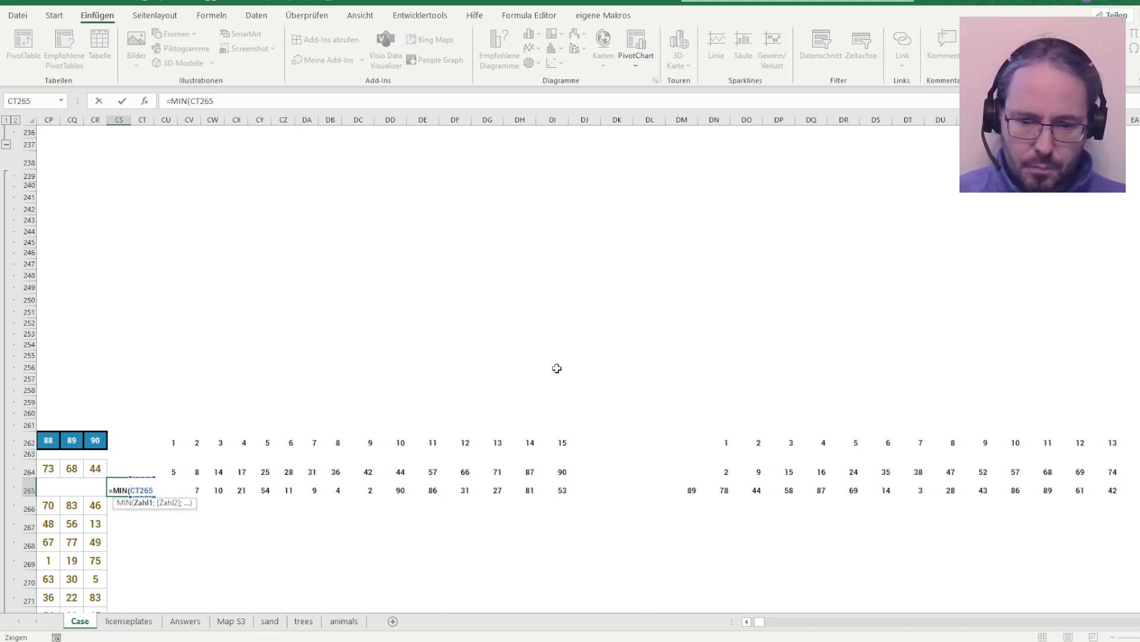
pyautogui.write(';')
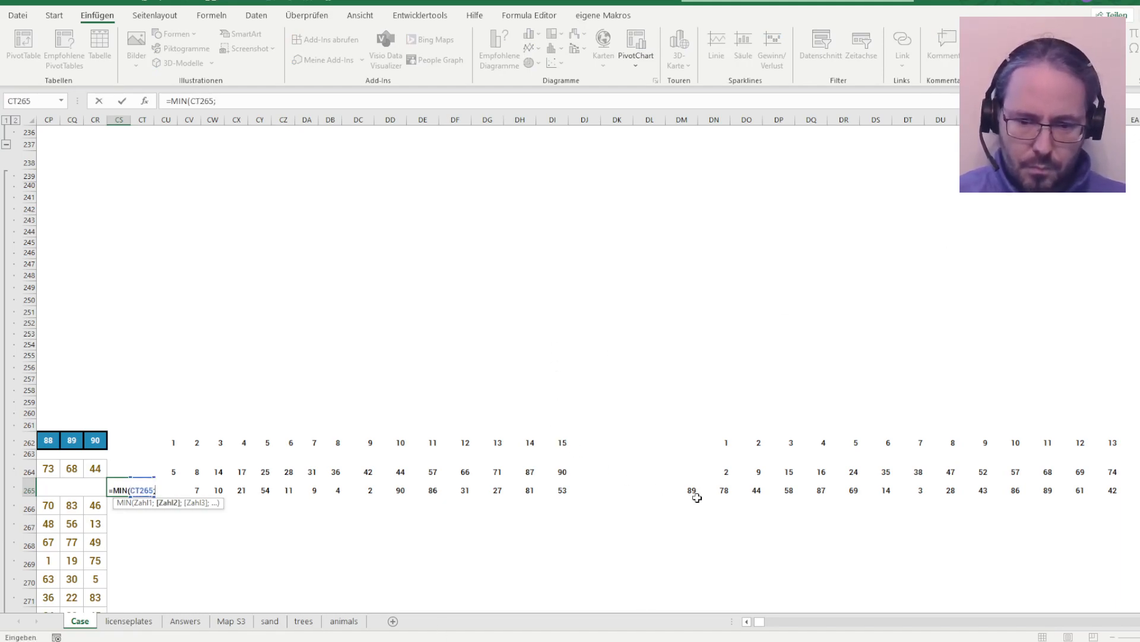
pyautogui.click(692, 492)
pyautogui.press('Return')
pyautogui.press('Up')
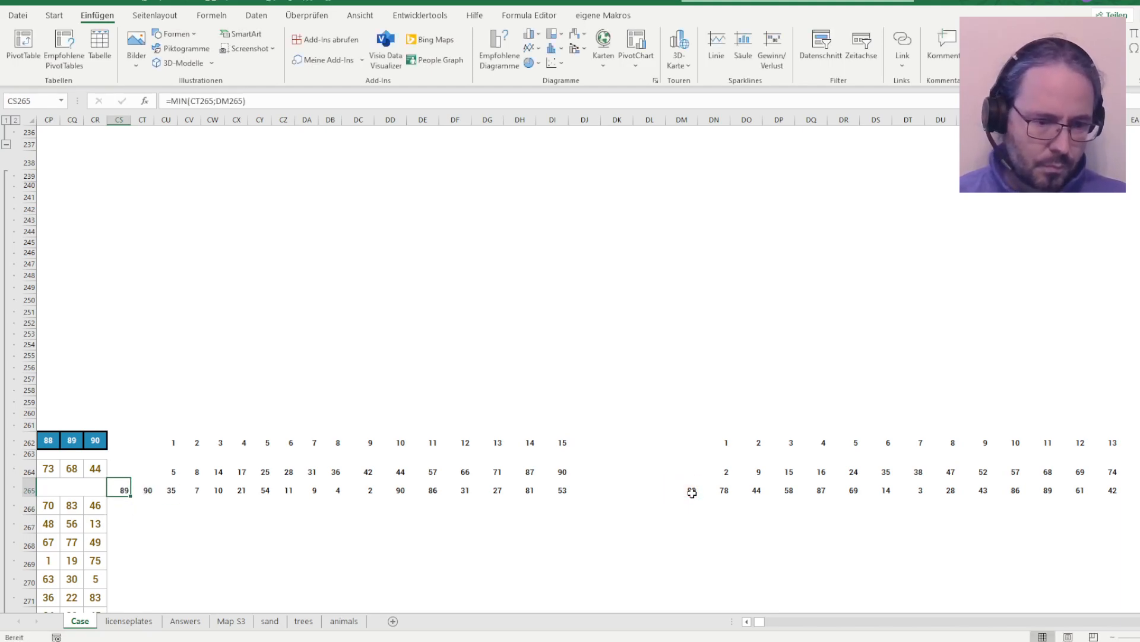
# Copy the row 265 formulas from CS265 through EB265 down to rows 266 to 285
pyautogui.hotkey('ctrl', 'shift', 'Right')
pyautogui.hotkey('ctrl', 'shift', 'Right')
pyautogui.hotkey('ctrl', 'shift', 'Right')
pyautogui.hotkey('ctrl', 'c')
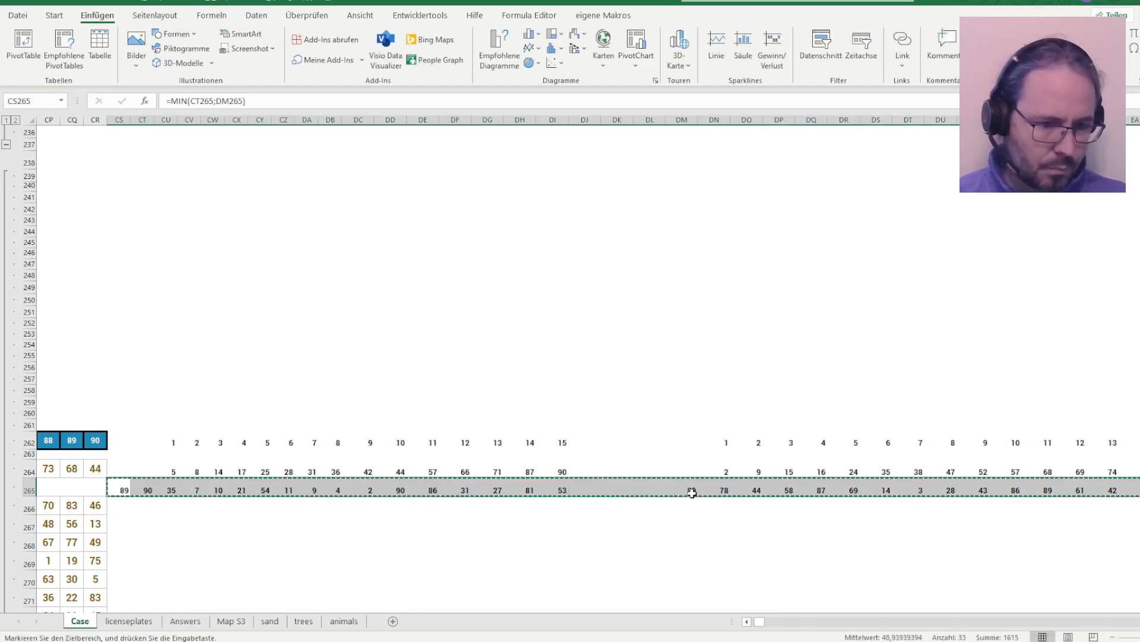
pyautogui.press('Down')
pyautogui.press('Left')
pyautogui.hotkey('ctrl', 'Down')
pyautogui.press('Right')
pyautogui.hotkey('ctrl', 'shift', 'Up')
pyautogui.hotkey('ctrl', 'v')
# Check the cell references of the copied MAX formula in CT266 and the XVERWEIS formulas in DI266 and DN266
pyautogui.press('Right')
pyautogui.press('Down')
pyautogui.hotkey('ctrl', 'Up')
pyautogui.hotkey('ctrl', 'Up')
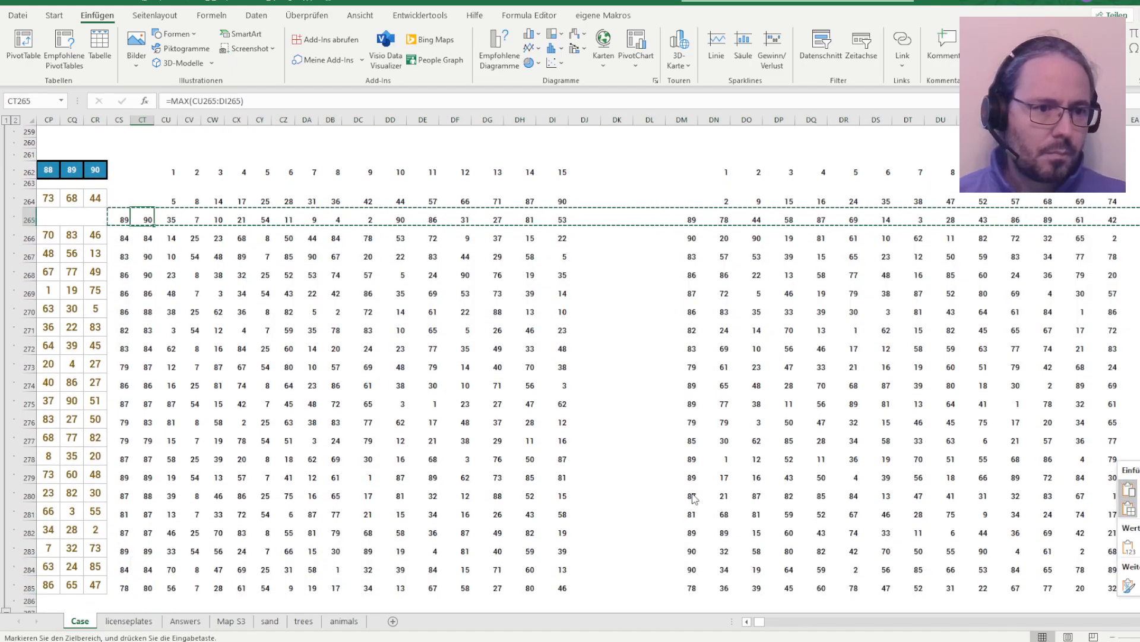
pyautogui.press('Down')
pyautogui.press('F2')
pyautogui.press('Escape')
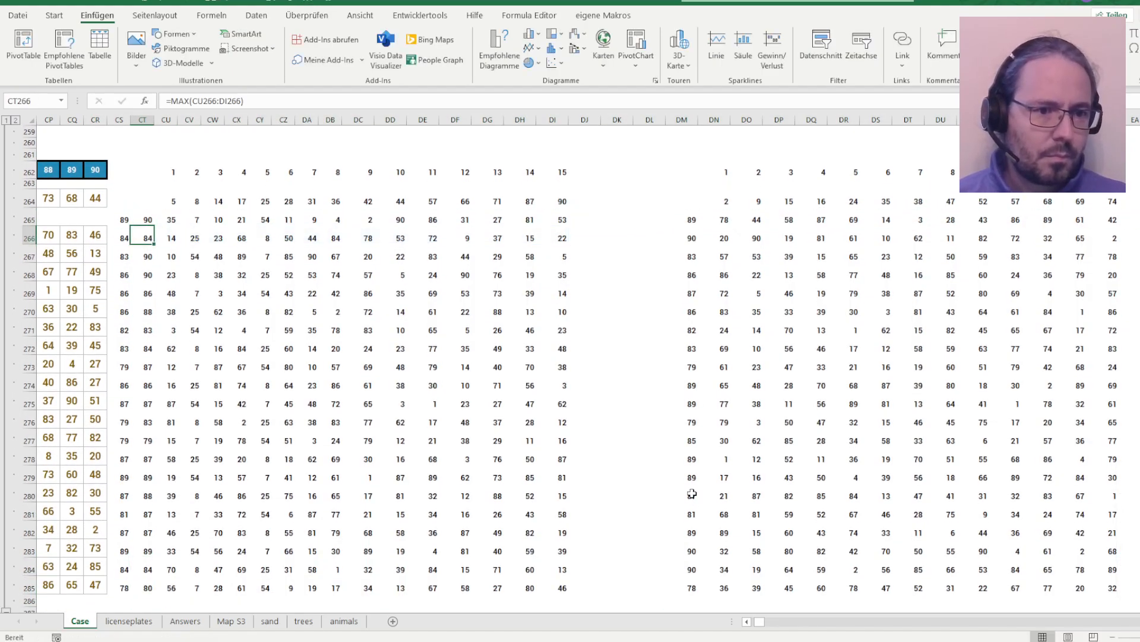
pyautogui.press('Right')
pyautogui.hotkey('ctrl', 'Right')
pyautogui.press('F2')
pyautogui.press('Escape')
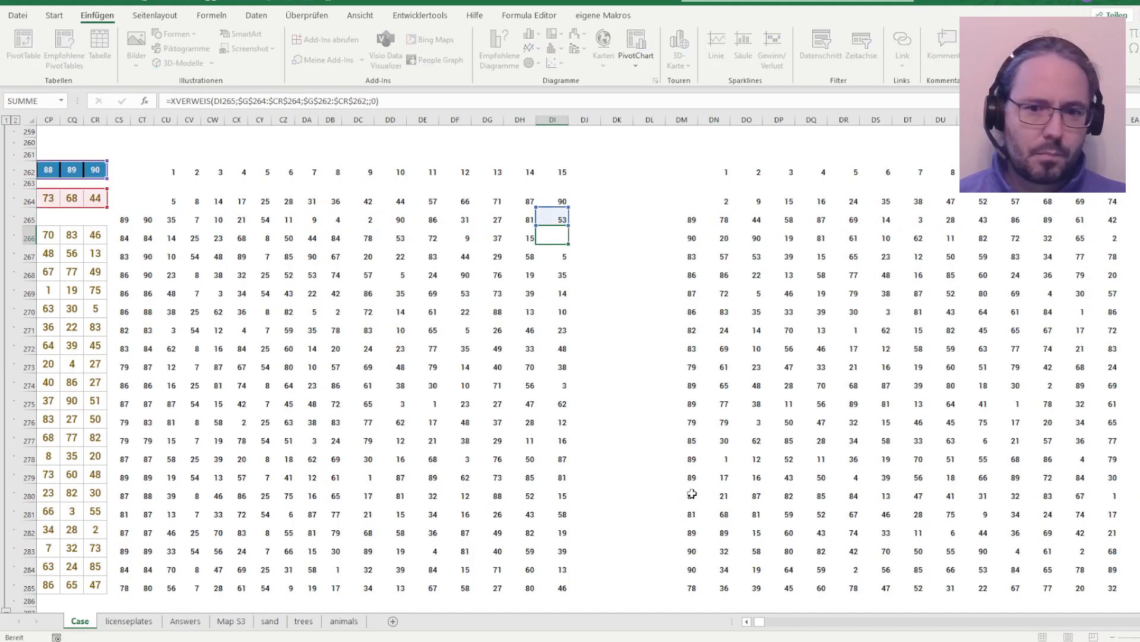
pyautogui.press('Right')
pyautogui.press('Right')
pyautogui.press('Right')
pyautogui.press('Right')
pyautogui.press('Right')
pyautogui.press('F2')
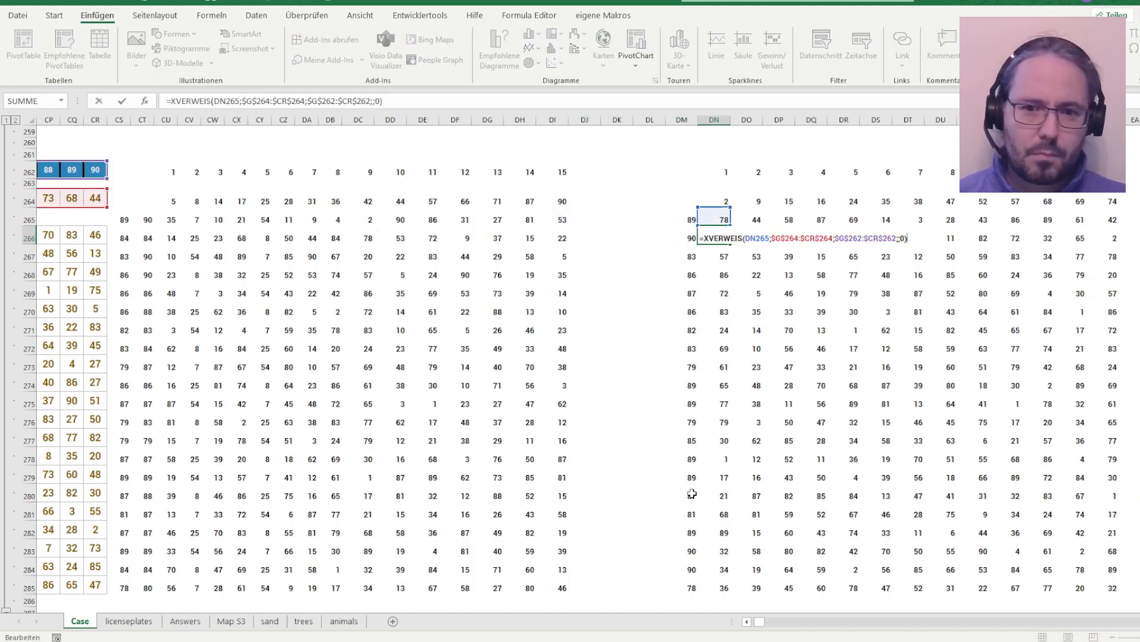
pyautogui.press('Escape')
# Compare the references of Player 1's XVERWEIS formulas in CU265, CU266 and CU267
pyautogui.press('Left')
pyautogui.press('Left')
pyautogui.press('Left')
pyautogui.press('Left')
pyautogui.press('Left')
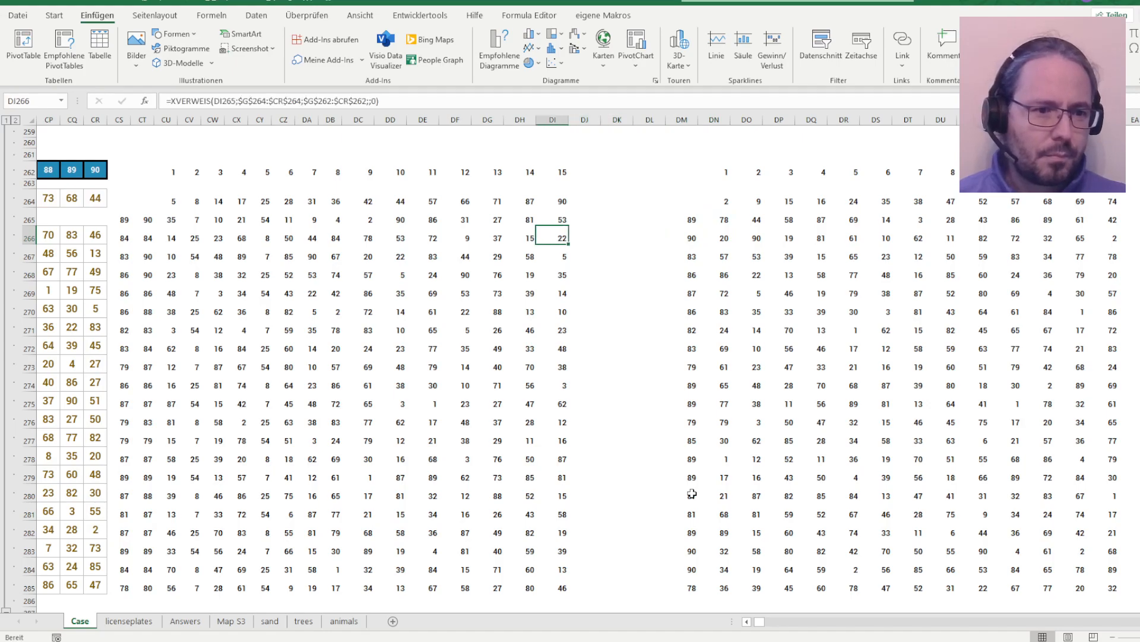
pyautogui.hotkey('ctrl', 'Left')
pyautogui.press('Up')
pyautogui.hotkey('ctrl', 'Right')
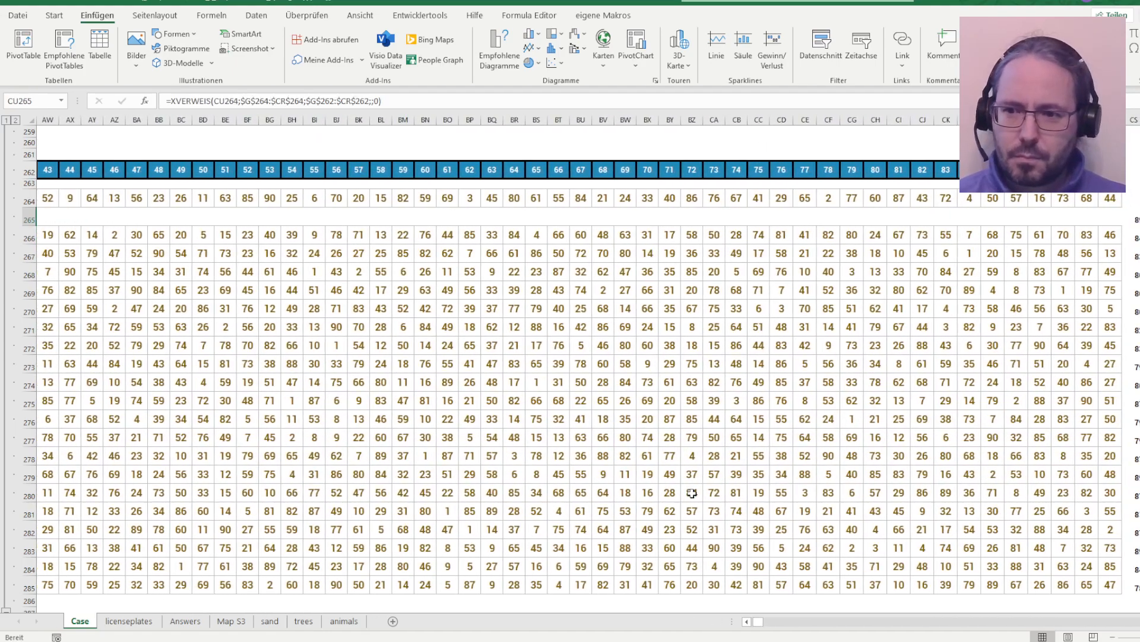
pyautogui.press('Left')
pyautogui.press('Left')
pyautogui.press('Left')
pyautogui.press('Left')
pyautogui.press('Left')
pyautogui.press('Left')
pyautogui.press('Left')
pyautogui.press('Left')
pyautogui.press('Left')
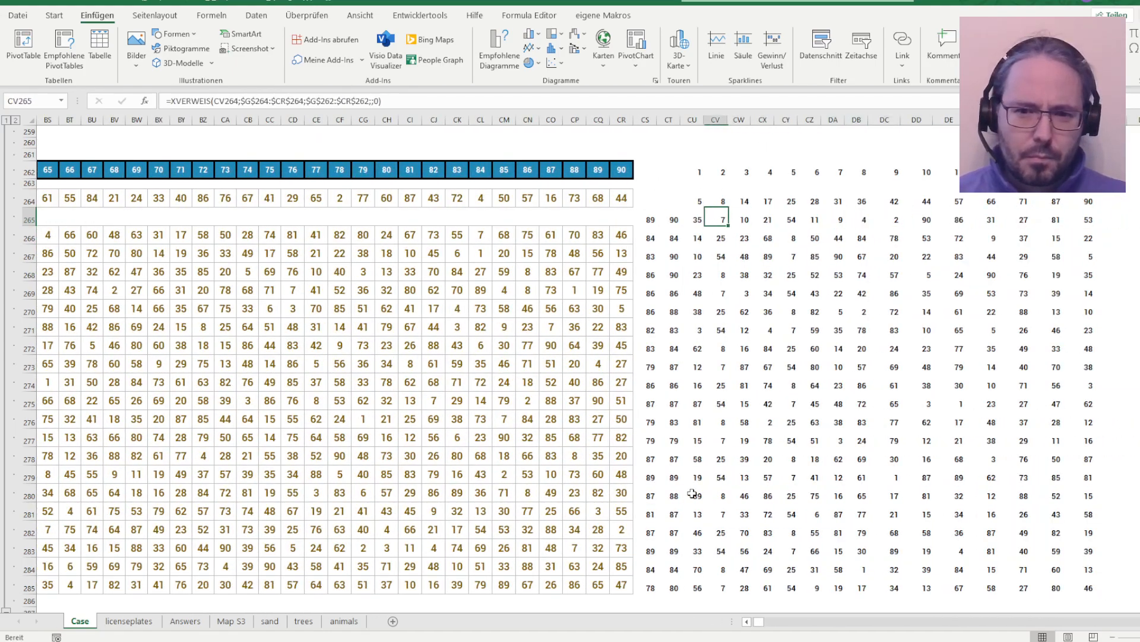
pyautogui.press('Down')
pyautogui.press('F2')
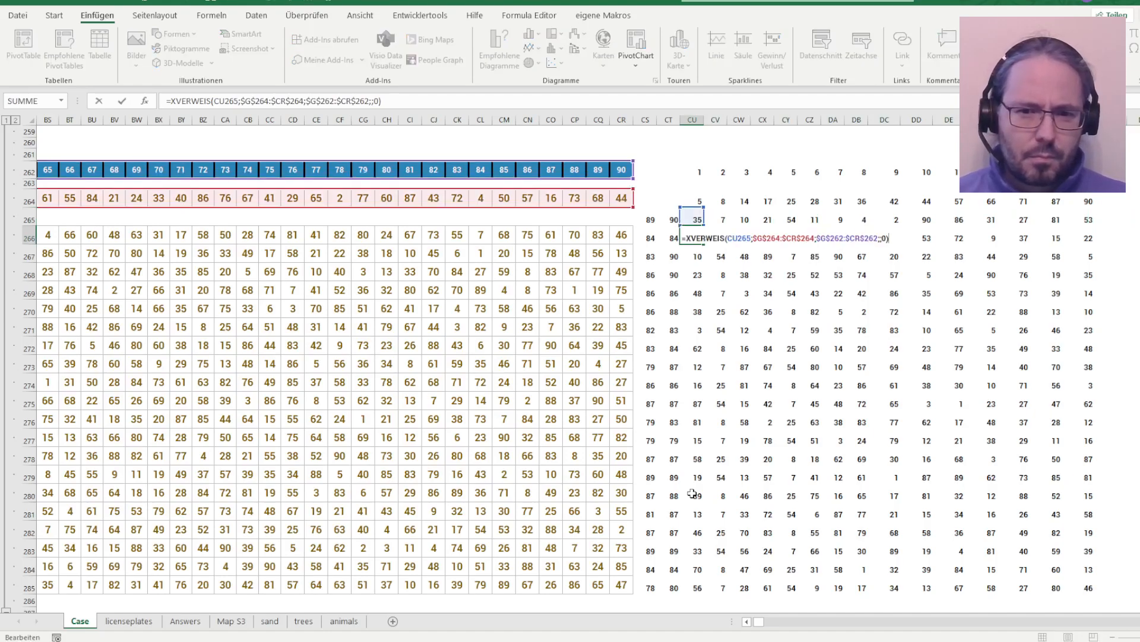
pyautogui.press('Escape')
pyautogui.press('Up')
pyautogui.press('Down')
pyautogui.press('Down')
pyautogui.press('F2')
pyautogui.press('Escape')
pyautogui.press('Up')
# Change the search criterion of the XVERWEIS formula in CU266 to CU$264, with the row fixed
pyautogui.press('F2')
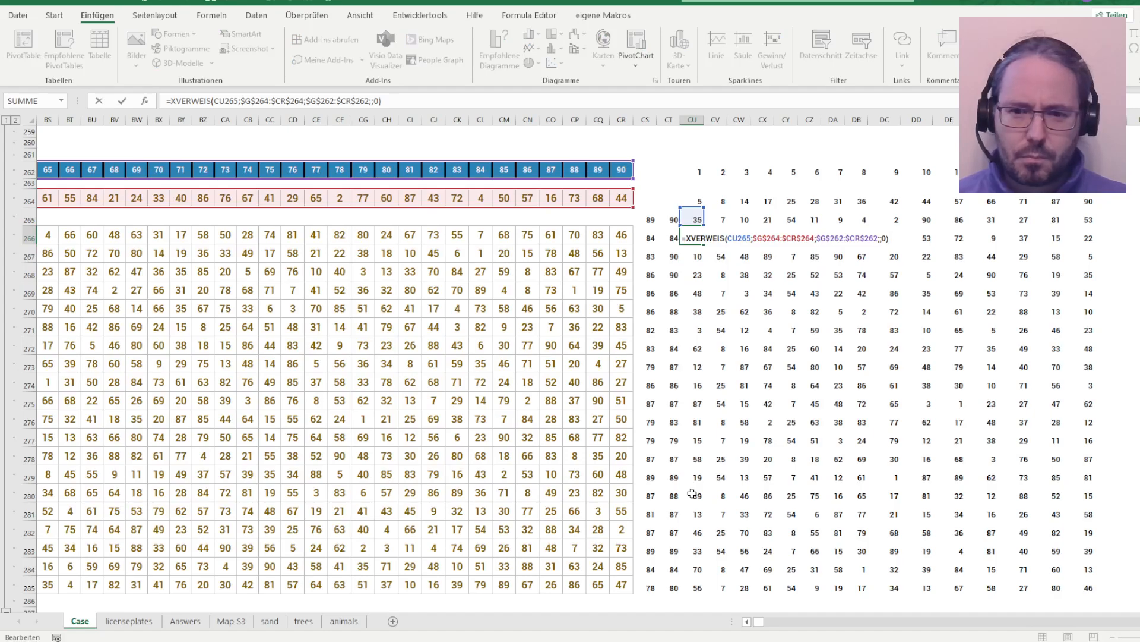
pyautogui.click(874, 239)
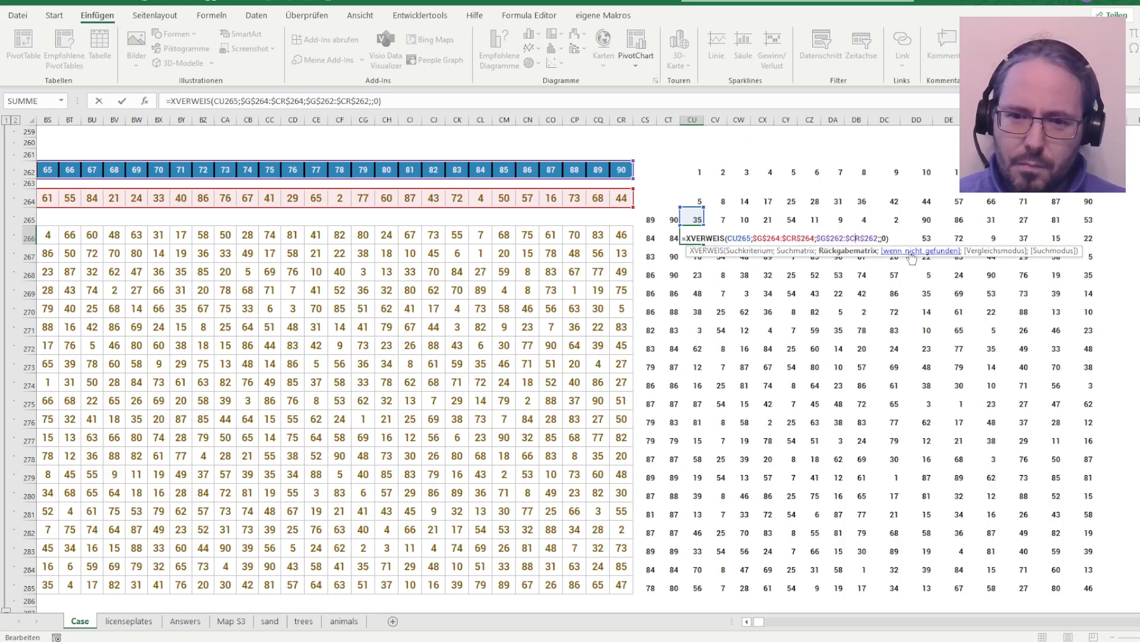
pyautogui.press('Left')
pyautogui.press('Left')
pyautogui.press('Left')
pyautogui.press('Left')
pyautogui.press('Left')
pyautogui.press('Left')
pyautogui.press('Left')
pyautogui.press('Left')
pyautogui.press('Left')
pyautogui.press('Left')
pyautogui.press('Left')
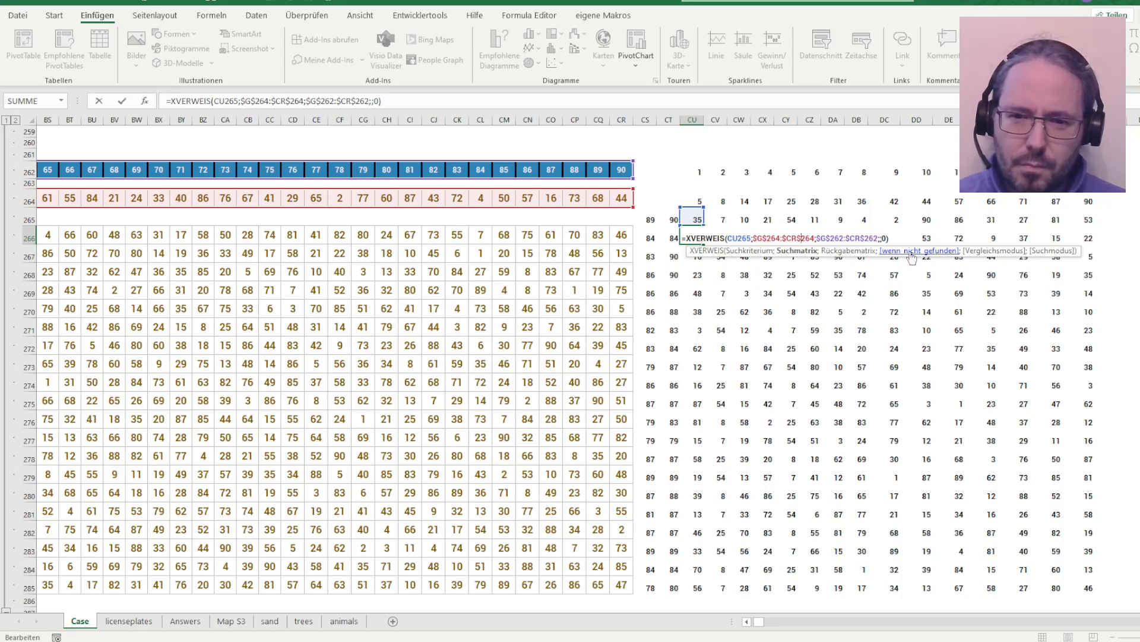
pyautogui.press('Left')
pyautogui.press('Left')
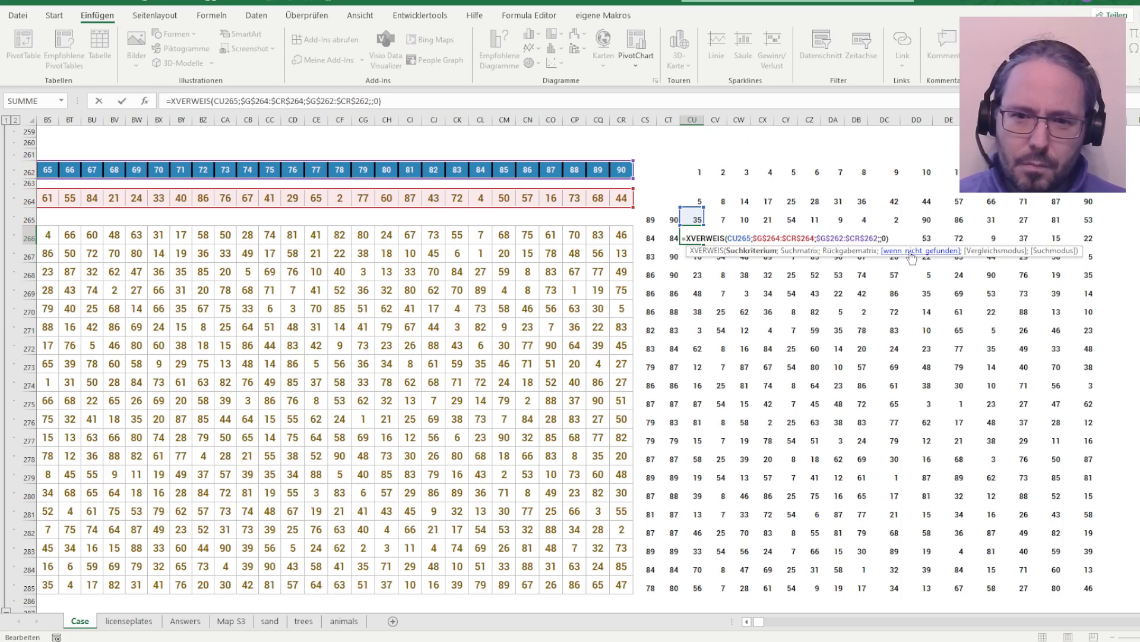
pyautogui.write('$26')
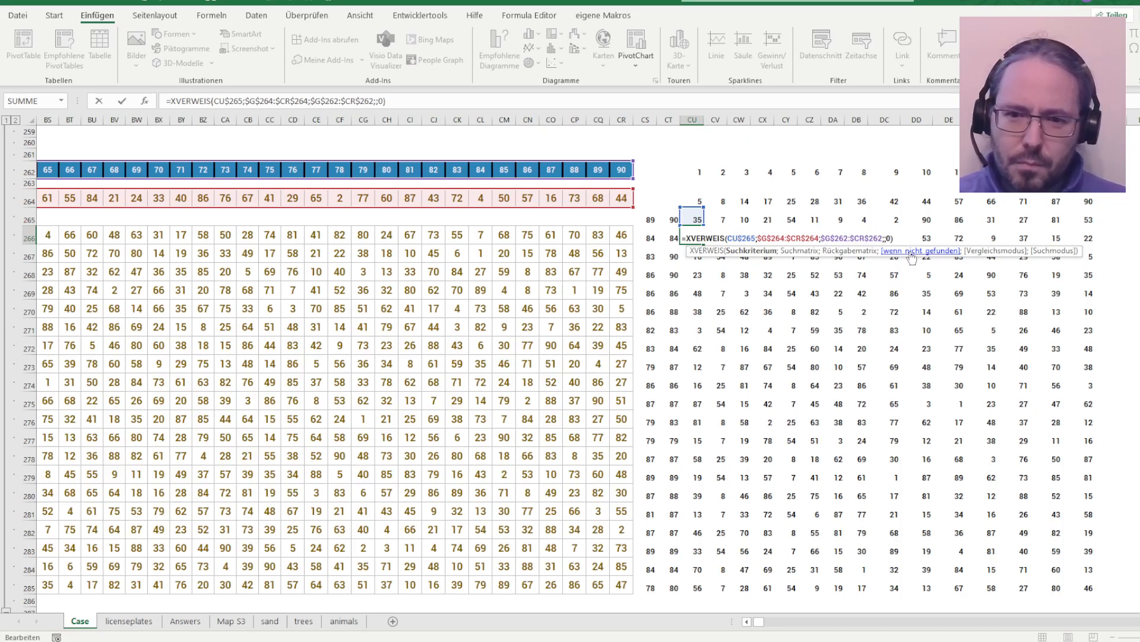
pyautogui.write('4')
pyautogui.press('Return')
# Copy the corrected XVERWEIS formula from CU266 across and down to fill CU266:DI285
pyautogui.press('Up')
pyautogui.hotkey('ctrl', 'c')
pyautogui.hotkey('ctrl', 'shift', 'Right')
pyautogui.hotkey('ctrl', 'shift', 'Down')
pyautogui.hotkey('ctrl', 'v')
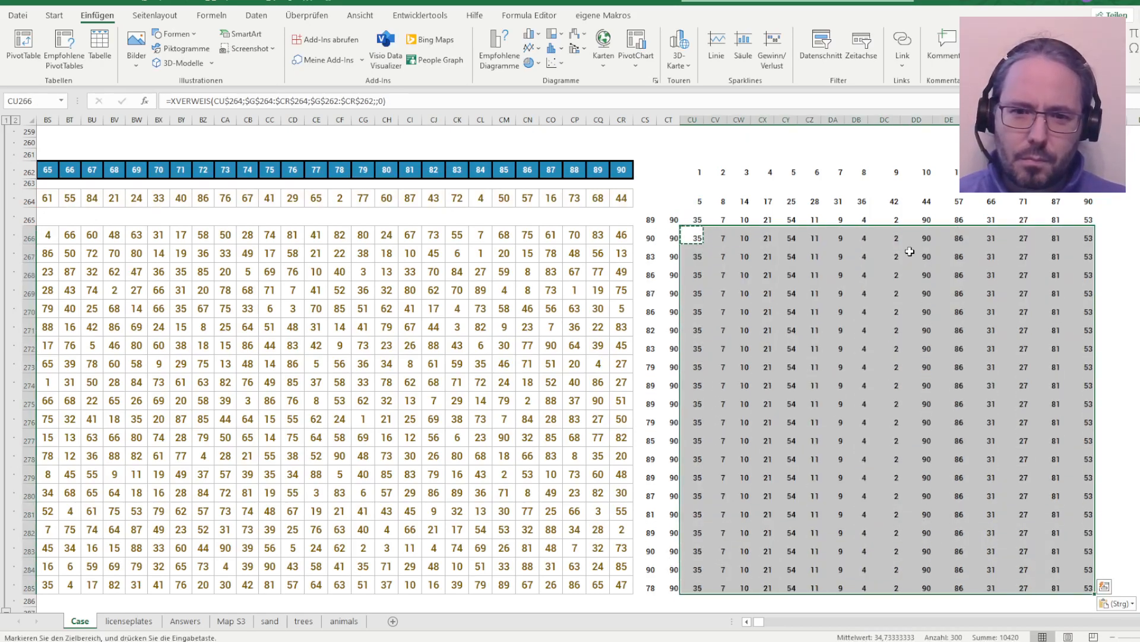
pyautogui.press('Right')
pyautogui.press('Left')
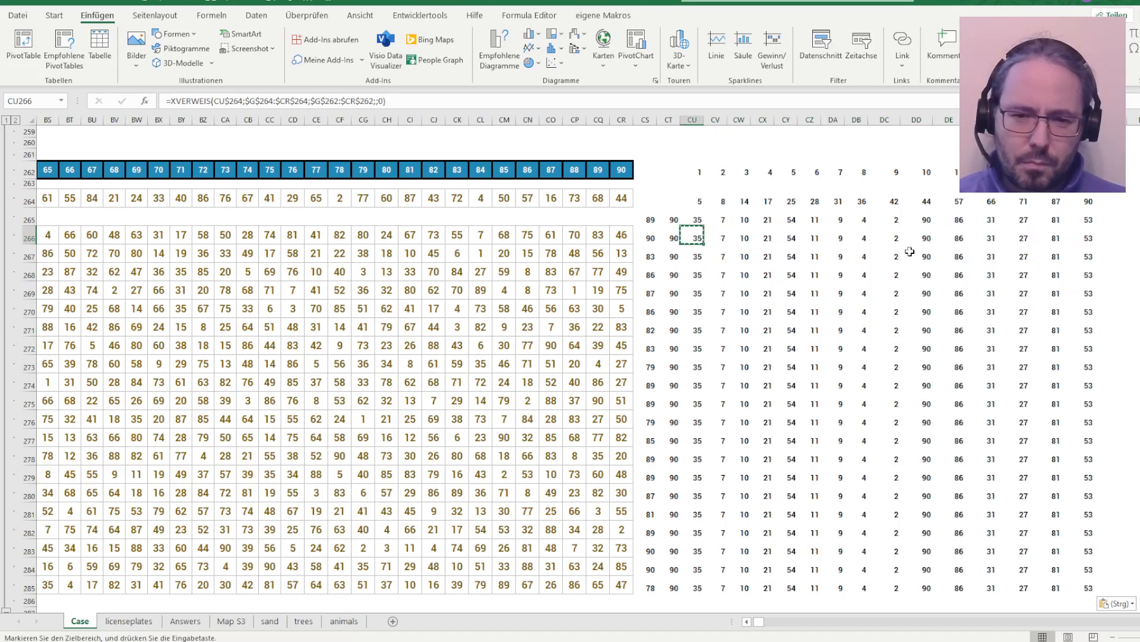
# Change the search range of the XVERWEIS formula in CU266 to $G266:$CR266, leaving its rows relative
pyautogui.press('F2')
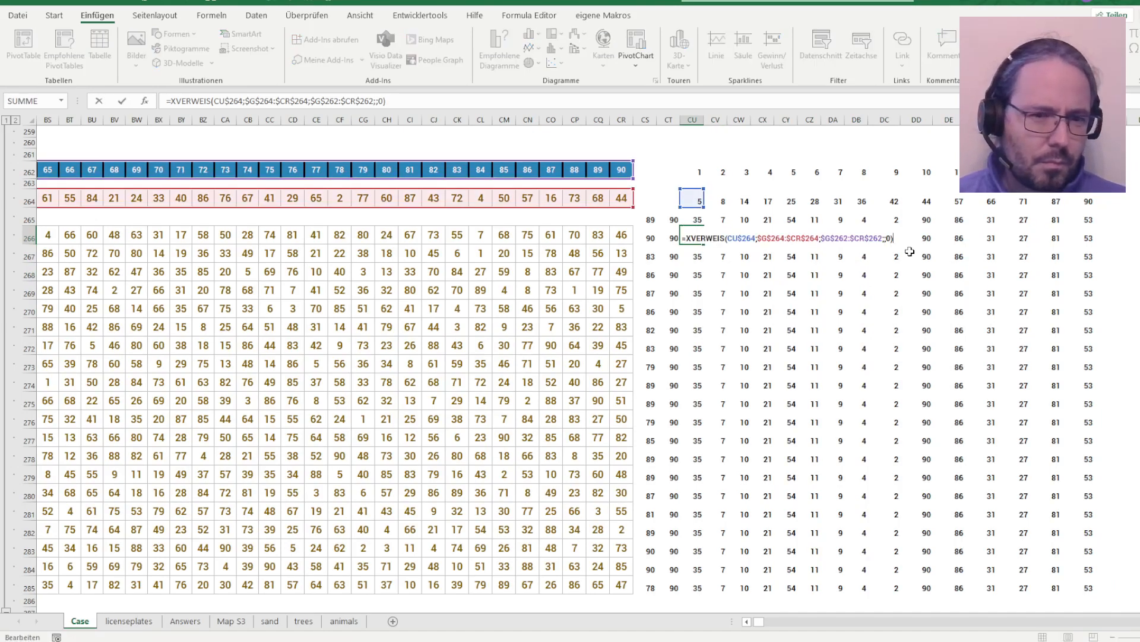
pyautogui.press('Left')
pyautogui.press('Left')
pyautogui.press('Left')
pyautogui.press('Left')
pyautogui.press('Left')
pyautogui.press('Left')
pyautogui.press('Left')
pyautogui.press('Left')
pyautogui.press('Left')
pyautogui.press('Left')
pyautogui.press('Left')
pyautogui.press('Left')
pyautogui.press('Left')
pyautogui.press('Left')
pyautogui.press('Left')
pyautogui.press('Left')
pyautogui.press('Left')
pyautogui.press('Left')
pyautogui.press('Left')
pyautogui.press('Left')
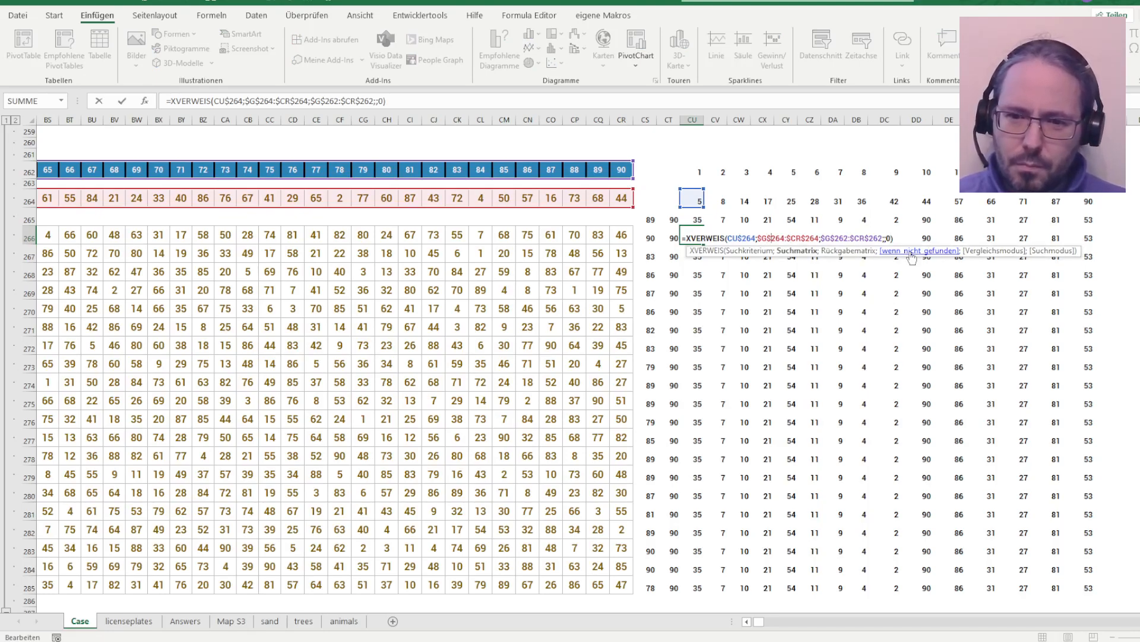
pyautogui.press('BackSpace')
pyautogui.write('6')
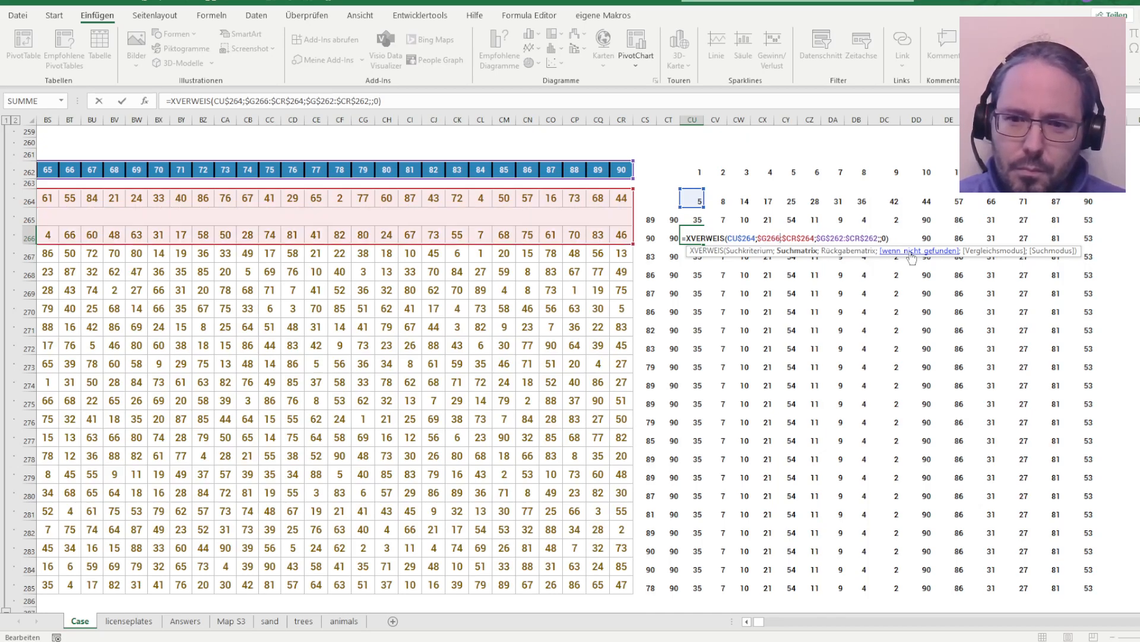
pyautogui.press('BackSpace')
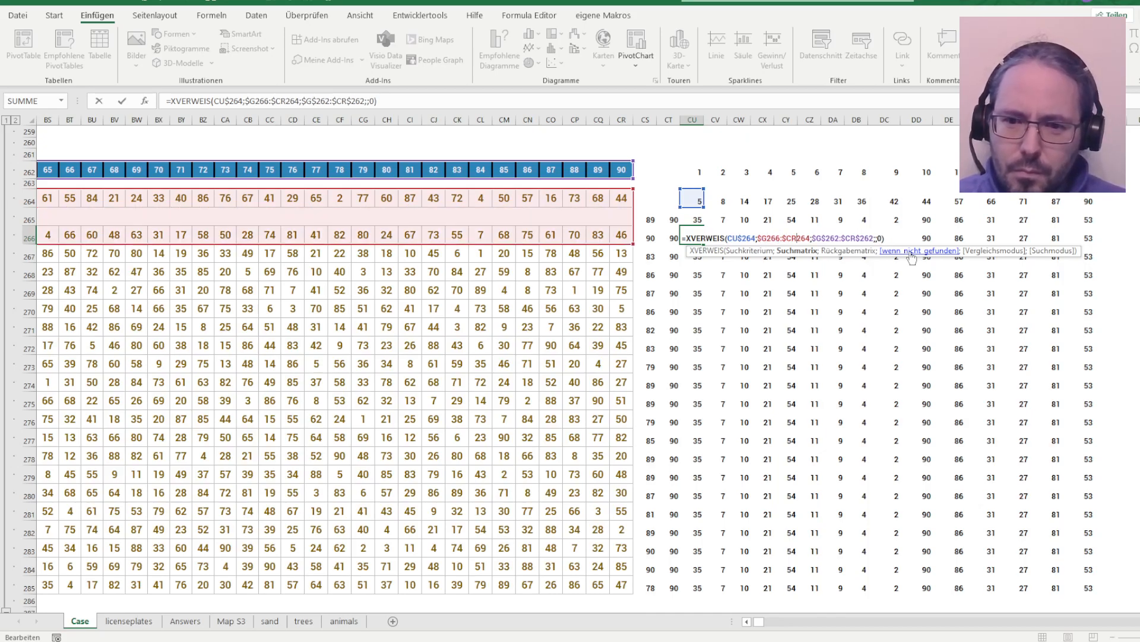
pyautogui.press('Delete')
pyautogui.write('6')
pyautogui.hotkey('ctrl', 'Return')
# Copy the revised XVERWEIS formula from CU266 across and down to fill CU266:DI285
pyautogui.hotkey('ctrl', 'c')
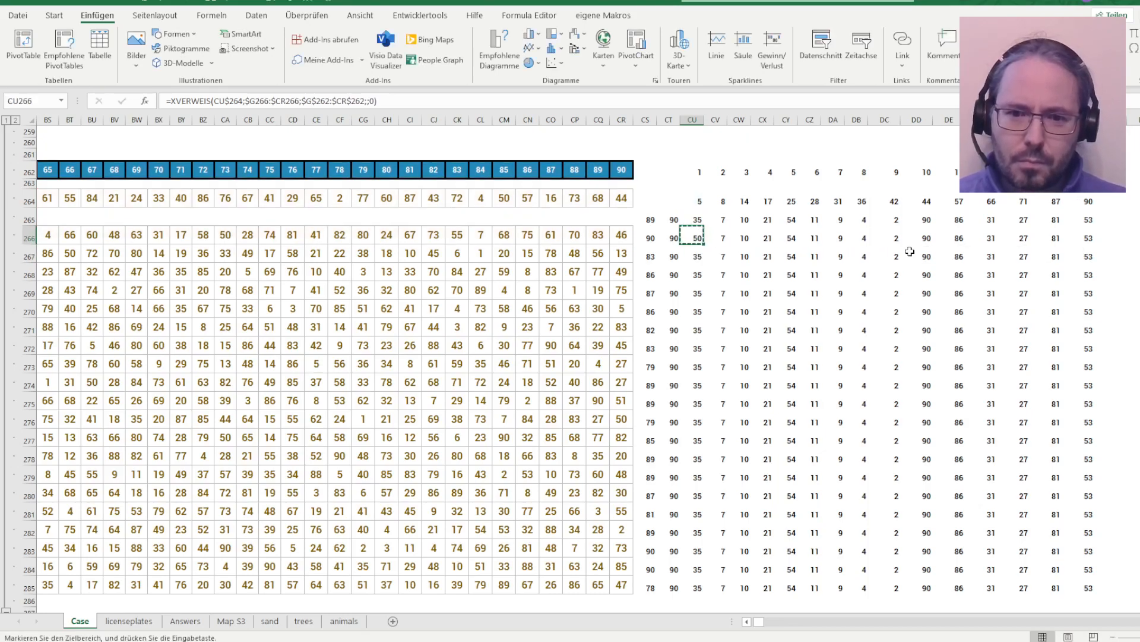
pyautogui.press('Right')
pyautogui.hotkey('ctrl', 'shift', 'Right')
pyautogui.hotkey('ctrl', 'shift', 'Down')
pyautogui.hotkey('ctrl', 'v')
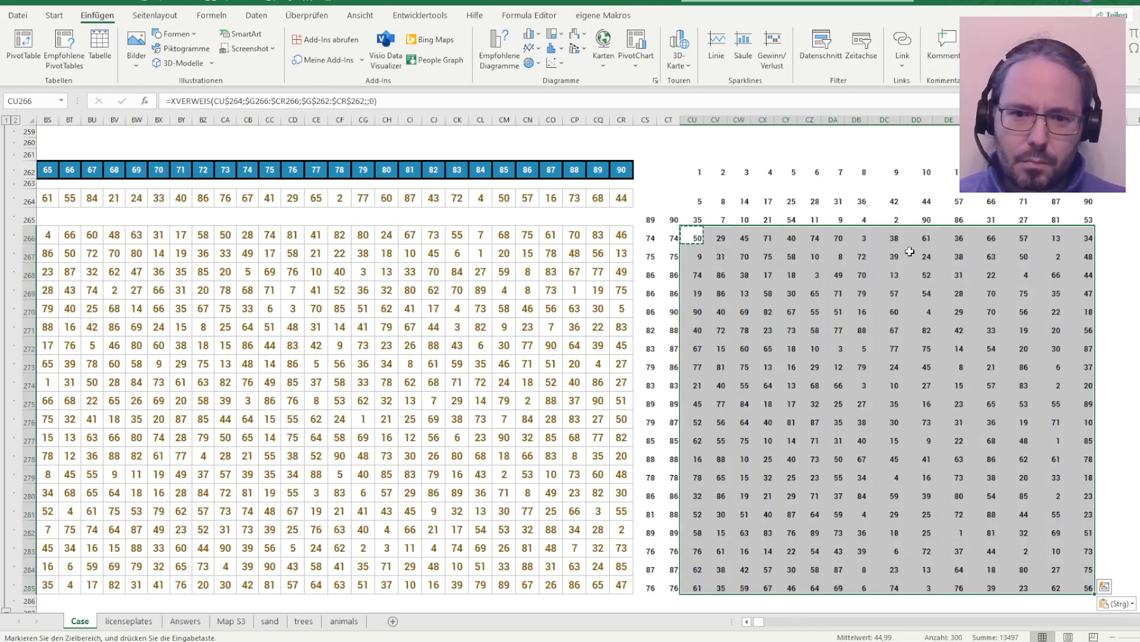
# Copy Player 1's XVERWEIS formula from CU266 to DN266 for Player 2 and check its cell references
pyautogui.press('Left')
pyautogui.hotkey('ctrl', 'c')
pyautogui.hotkey('ctrl', 'Right')
pyautogui.hotkey('ctrl', 'Right')
pyautogui.press('Right')
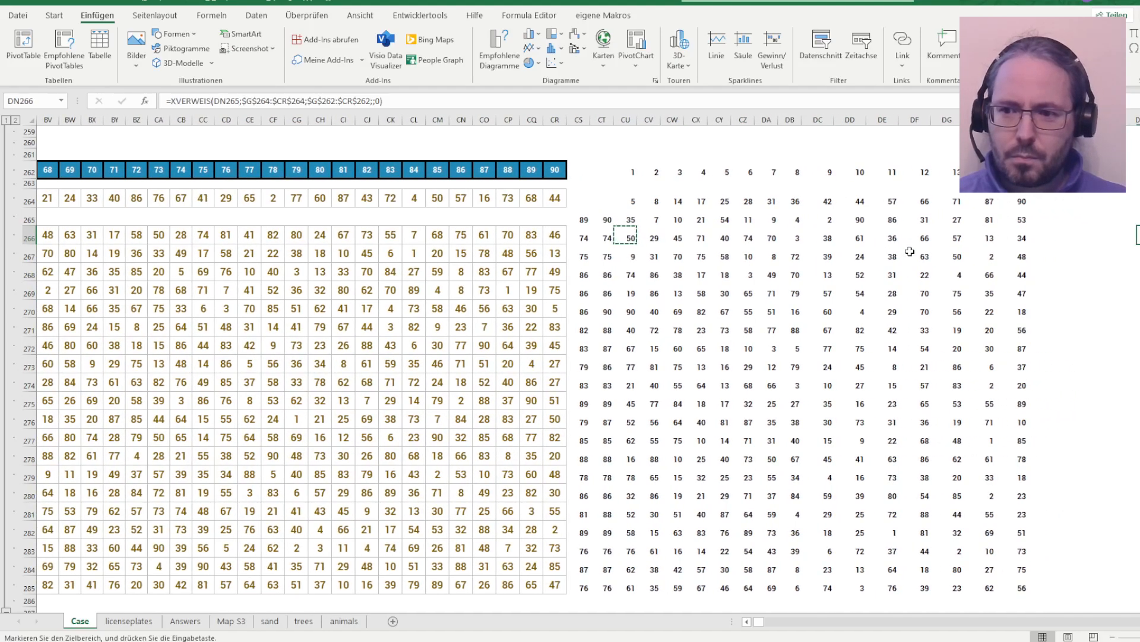
pyautogui.hotkey('ctrl', 'v')
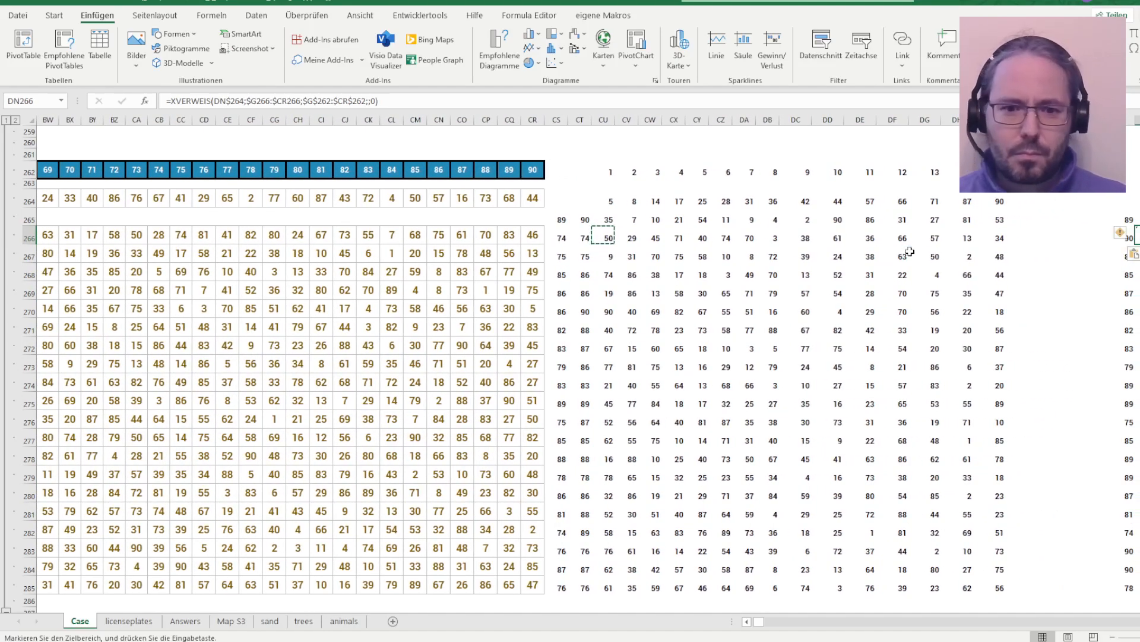
pyautogui.press('F2')
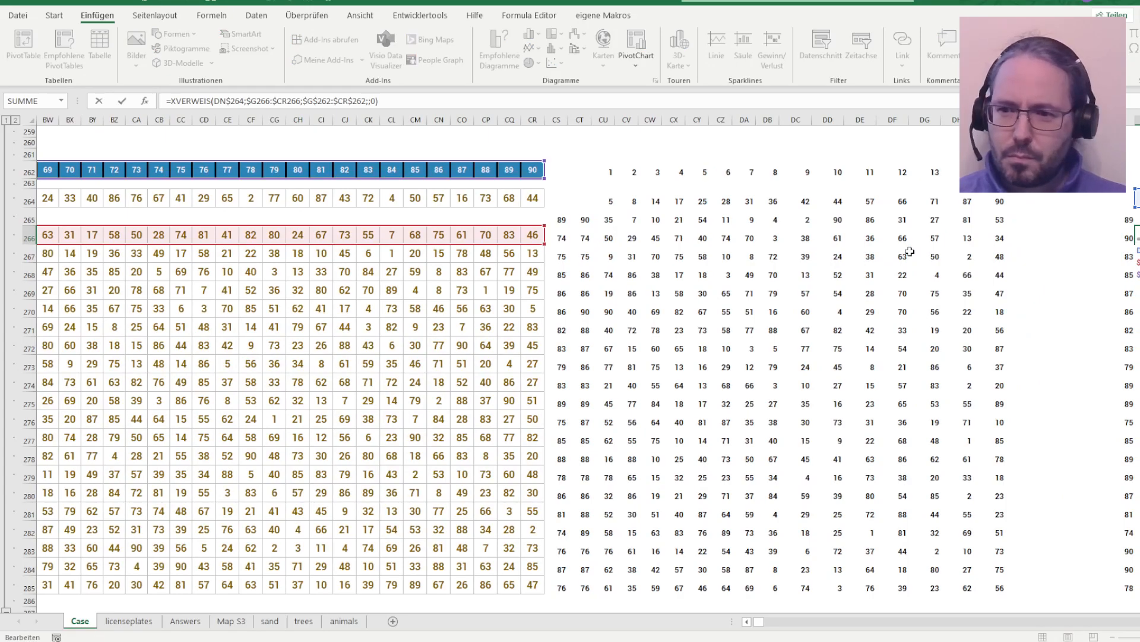
pyautogui.press('Escape')
# Fill Player 2's XVERWEIS block with the formula from DN266, across all 15 number columns and down to row 285
pyautogui.hotkey('ctrl', 'c')
pyautogui.hotkey('ctrl', 'shift', 'Right')
pyautogui.hotkey('ctrl', 'shift', 'Down')
pyautogui.hotkey('ctrl', 'v')
# Link the answer cell E266 to the game's result in CS266 with the formula =CS266
pyautogui.press('Left')
pyautogui.press('Left')
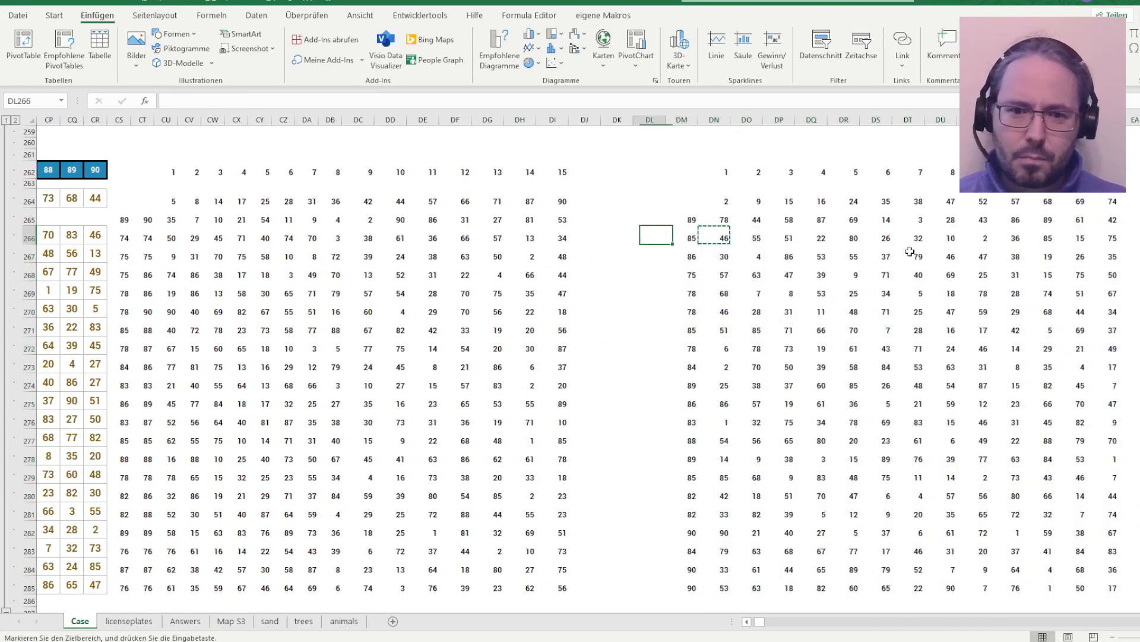
pyautogui.hotkey('ctrl', 'Left')
pyautogui.hotkey('ctrl', 'Left')
pyautogui.hotkey('ctrl', 'Left')
pyautogui.hotkey('ctrl', 'Left')
pyautogui.hotkey('ctrl', 'Left')
pyautogui.hotkey('ctrl', 'Left')
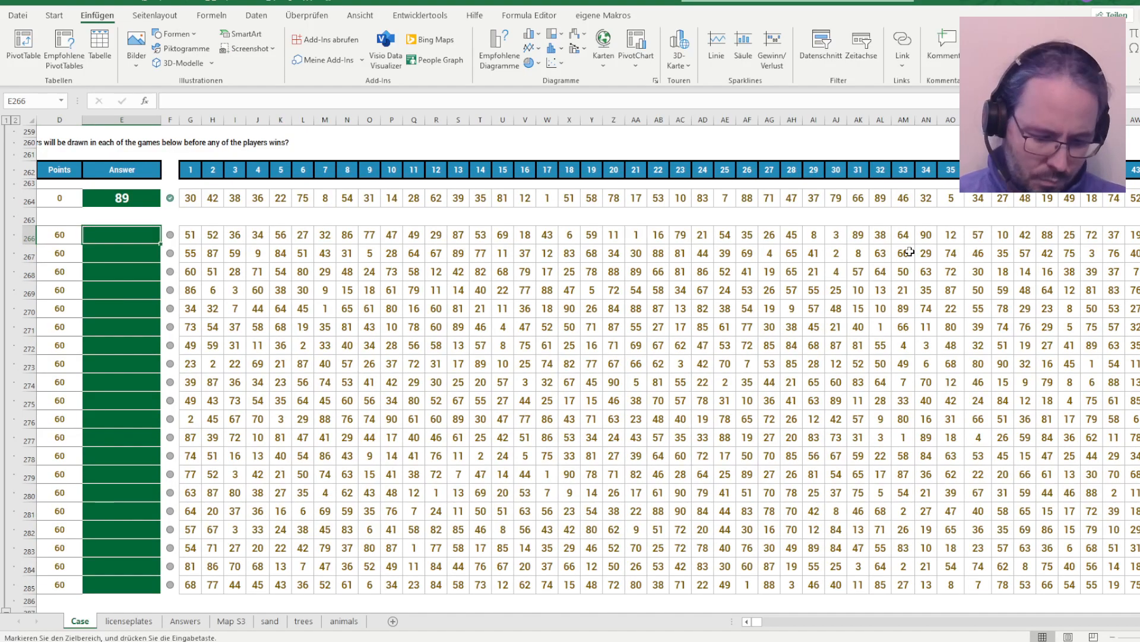
pyautogui.write('=')
pyautogui.hotkey('ctrl', 'Right')
pyautogui.hotkey('ctrl', 'Right')
pyautogui.press('Left')
pyautogui.press('Left')
pyautogui.press('Left')
pyautogui.press('Left')
pyautogui.press('Left')
pyautogui.press('Left')
pyautogui.press('Left')
pyautogui.press('Left')
pyautogui.press('Left')
pyautogui.press('Left')
pyautogui.press('Left')
pyautogui.press('Left')
pyautogui.press('Left')
pyautogui.press('Left')
pyautogui.press('Left')
pyautogui.press('Left')
pyautogui.hotkey('ctrl', 'Return')
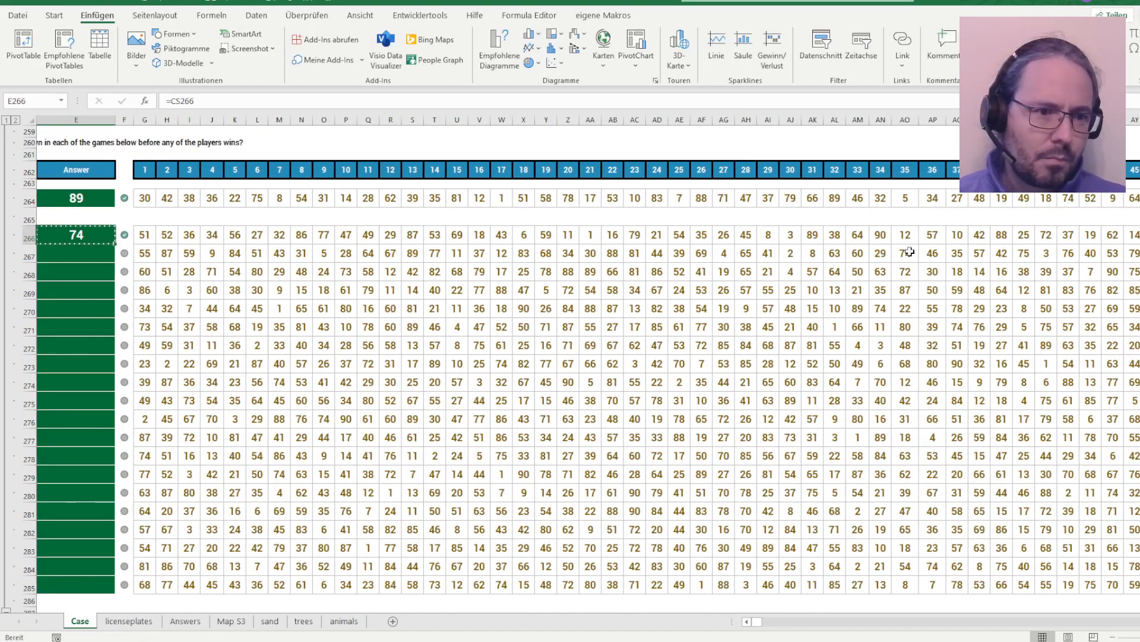
# Copy the answer formula from E266 down to E267:E285 for the remaining games
pyautogui.hotkey('ctrl', 'c')
pyautogui.press('Down')
pyautogui.hotkey('shift', 'Down')
pyautogui.hotkey('shift', 'Down')
pyautogui.hotkey('shift', 'Down')
pyautogui.hotkey('shift', 'Down')
pyautogui.hotkey('shift', 'Down')
pyautogui.hotkey('shift', 'Down')
pyautogui.hotkey('shift', 'Down')
pyautogui.hotkey('shift', 'Down')
pyautogui.hotkey('shift', 'Down')
pyautogui.hotkey('shift', 'Down')
pyautogui.hotkey('shift', 'Down')
pyautogui.hotkey('shift', 'Down')
pyautogui.hotkey('shift', 'Down')
pyautogui.hotkey('shift', 'Down')
pyautogui.hotkey('shift', 'Down')
pyautogui.hotkey('shift', 'Down')
pyautogui.hotkey('shift', 'Down')
pyautogui.hotkey('shift', 'Down')
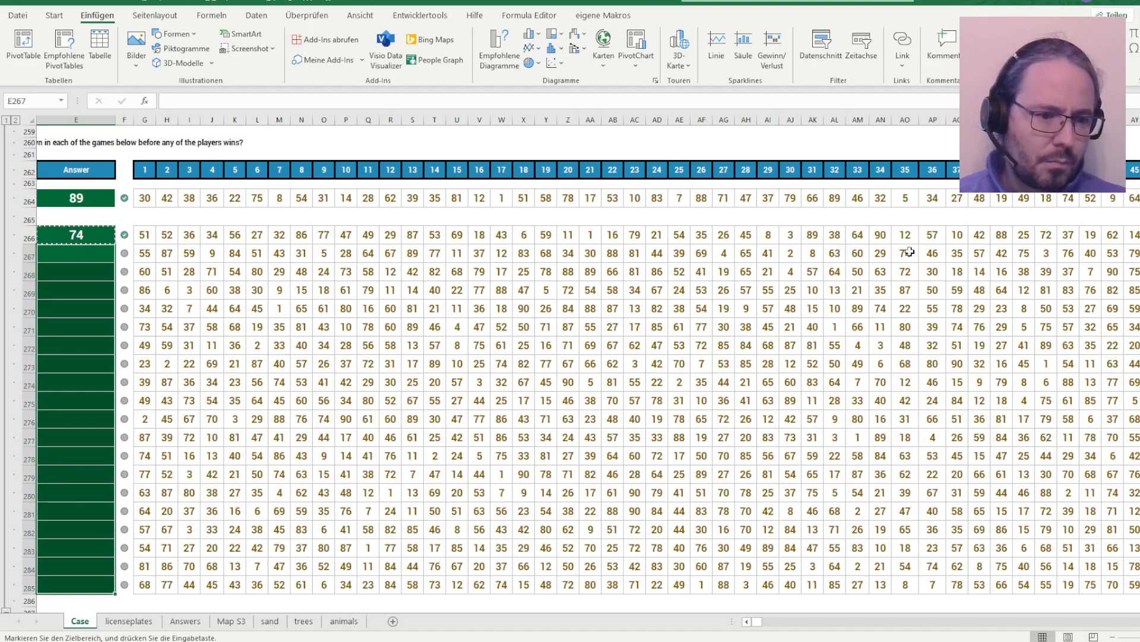
pyautogui.hotkey('ctrl', 'v')
pyautogui.press('Down')
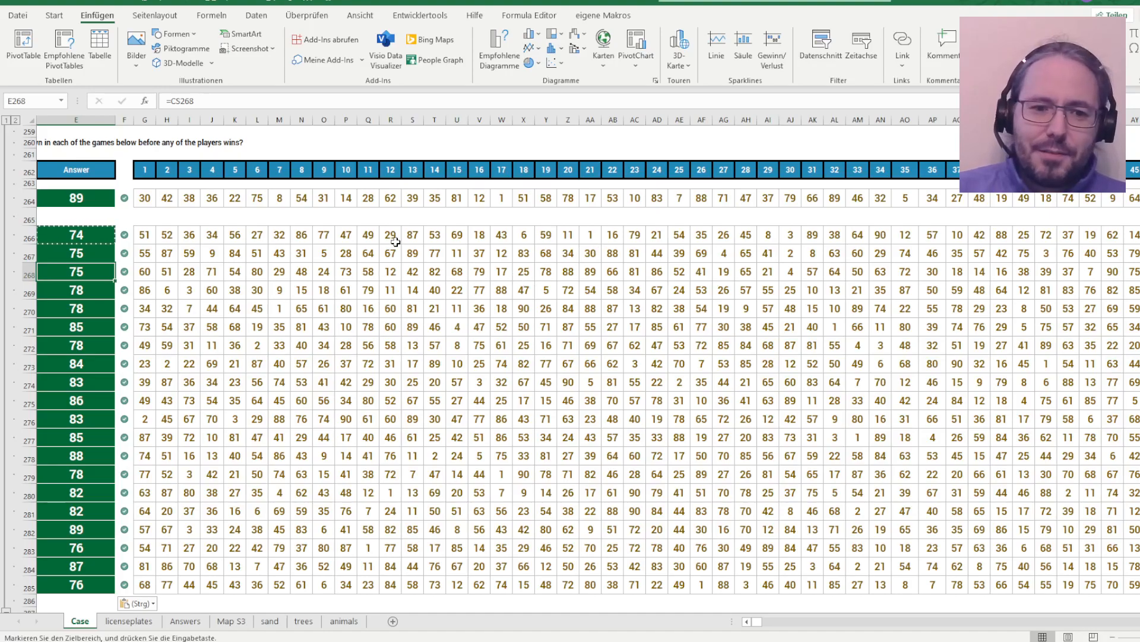
# Review the case's two bingo tickets and highlight all of Player 1's ticket numbers
pyautogui.scroll(1, 396, 242)
pyautogui.scroll(6, 395, 241)
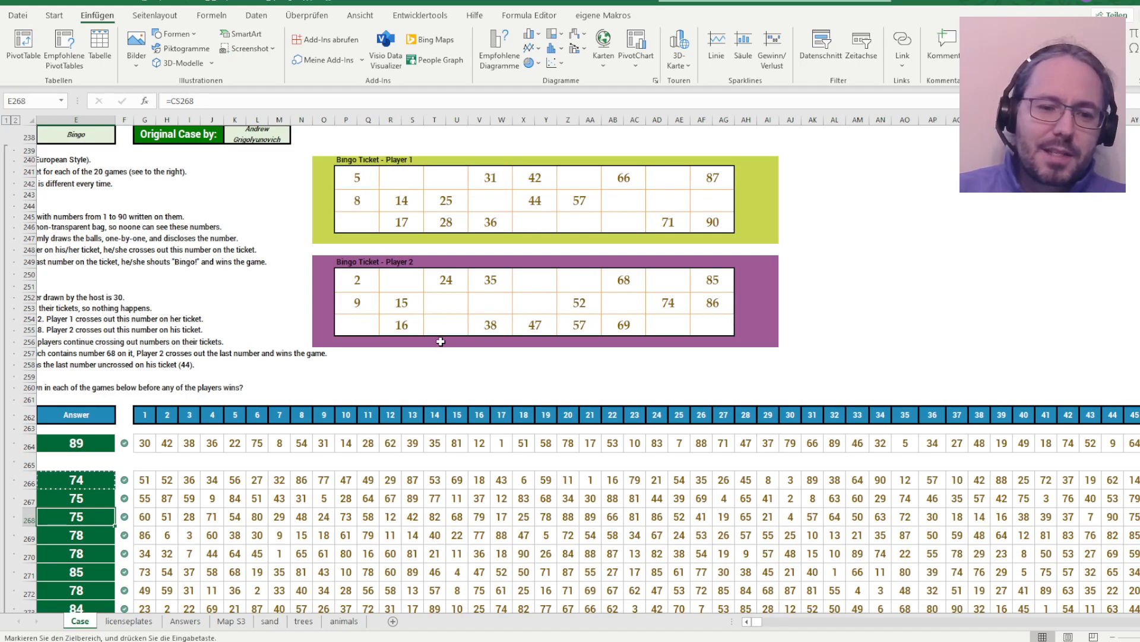
pyautogui.moveTo(360, 177); pyautogui.dragTo(710, 225)
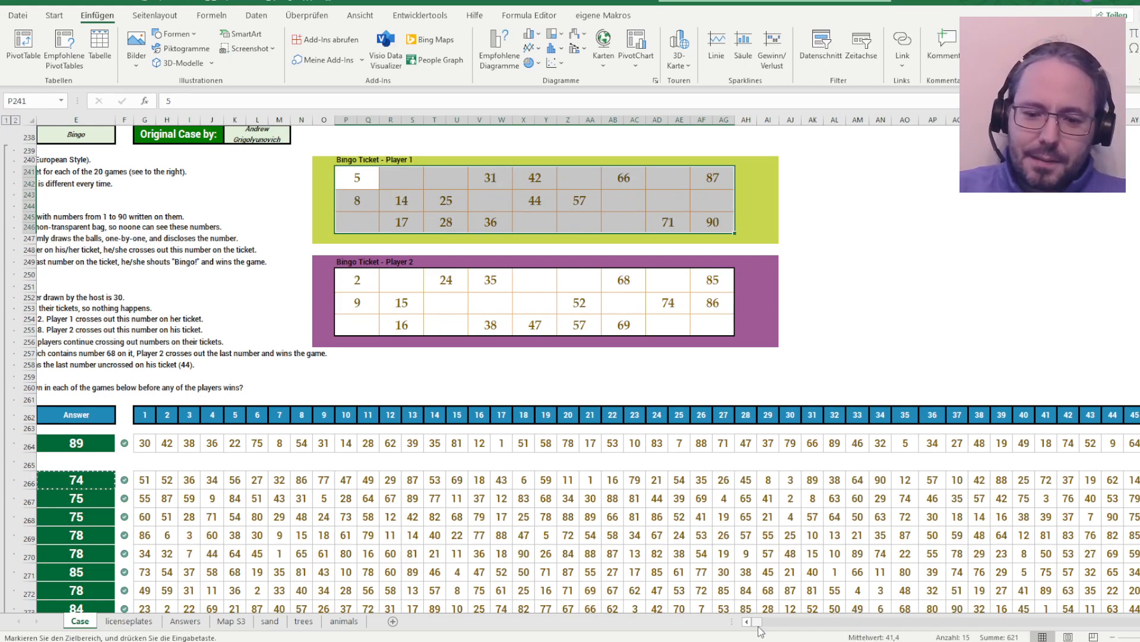
# Highlight the helper numbering 1 to 15 in CU262:DI262 above Player 1's ticket numbers
pyautogui.moveTo(758, 623)
pyautogui.mouseDown()
pyautogui.moveTo(777, 625)
pyautogui.moveTo(754, 621)
pyautogui.mouseUp()
pyautogui.click(813, 415)
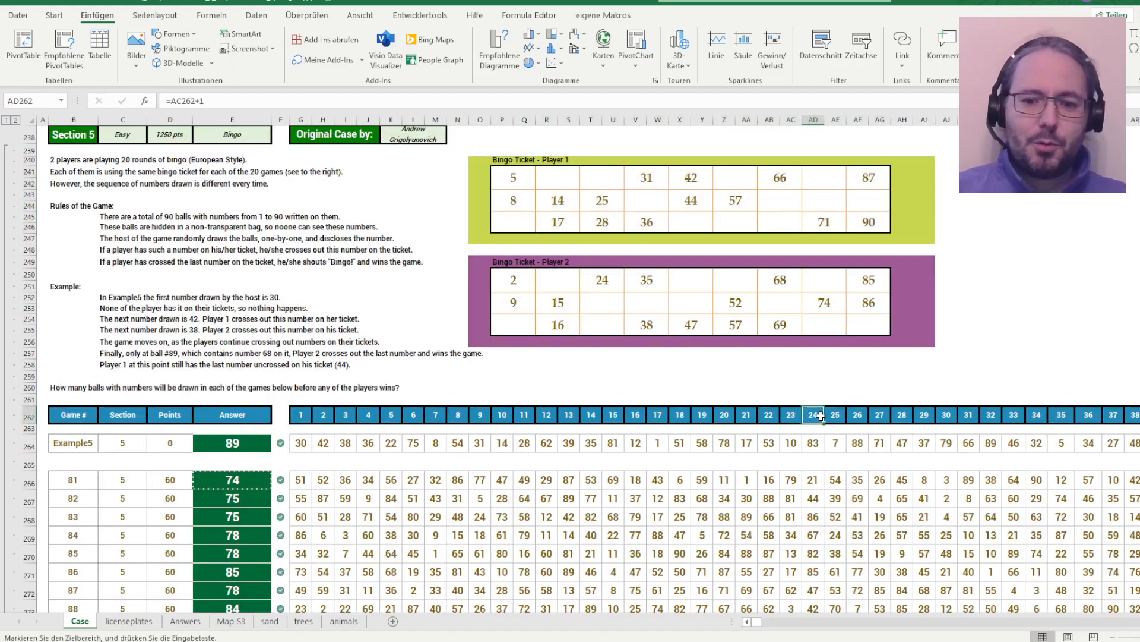
pyautogui.hotkey('ctrl', 'Right')
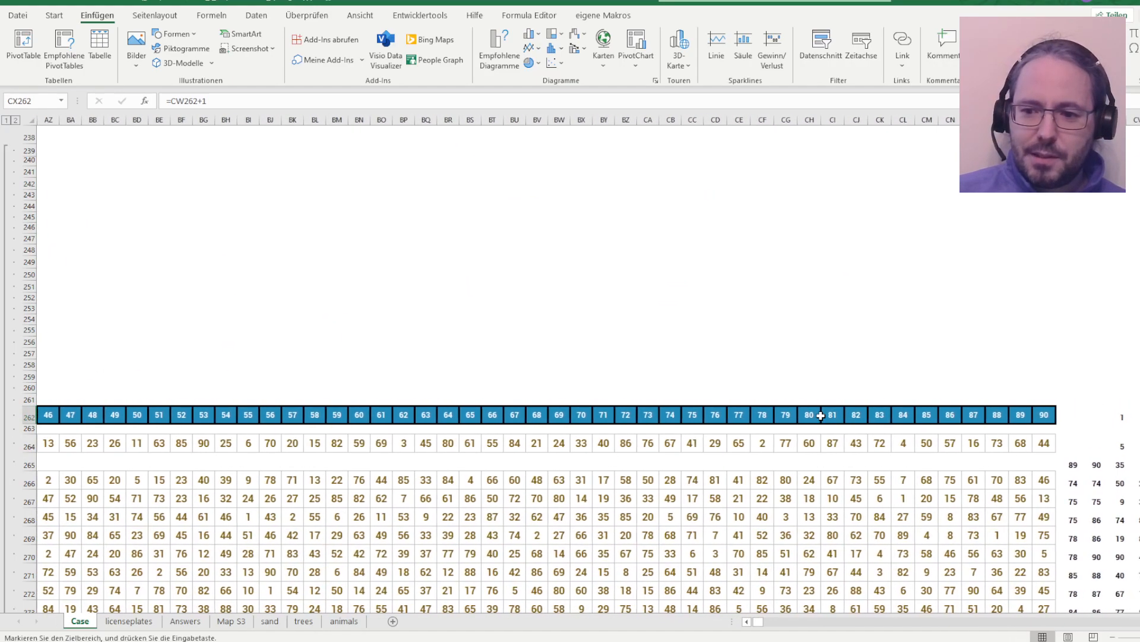
pyautogui.press('Right')
pyautogui.press('Right')
pyautogui.press('Left')
pyautogui.press('Left')
pyautogui.press('Left')
pyautogui.press('Left')
pyautogui.press('Left')
pyautogui.press('Left')
pyautogui.press('Left')
pyautogui.press('Left')
pyautogui.press('Left')
pyautogui.press('Left')
pyautogui.press('Left')
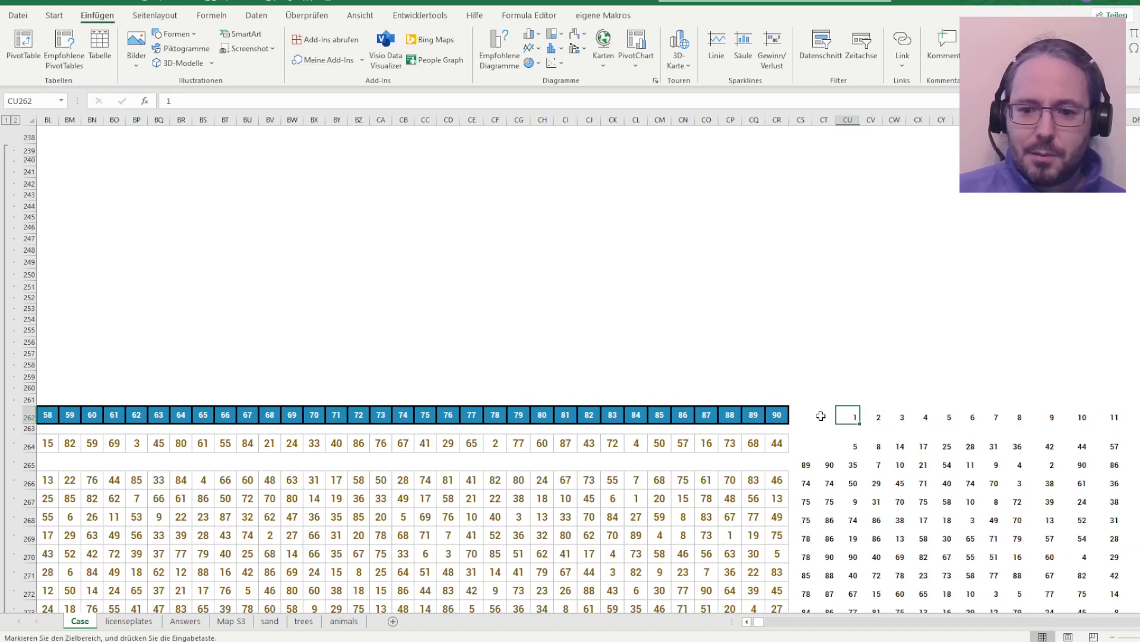
pyautogui.hotkey('shift', 'Right')
pyautogui.hotkey('shift', 'Right')
pyautogui.hotkey('shift', 'Right')
pyautogui.hotkey('shift', 'Right')
pyautogui.hotkey('shift', 'Right')
pyautogui.hotkey('shift', 'Right')
pyautogui.hotkey('shift', 'Right')
pyautogui.hotkey('shift', 'Right')
pyautogui.hotkey('shift', 'Right')
pyautogui.hotkey('shift', 'Right')
pyautogui.hotkey('shift', 'Right')
pyautogui.hotkey('shift', 'Right')
pyautogui.hotkey('shift', 'Right')
pyautogui.hotkey('shift', 'Right')
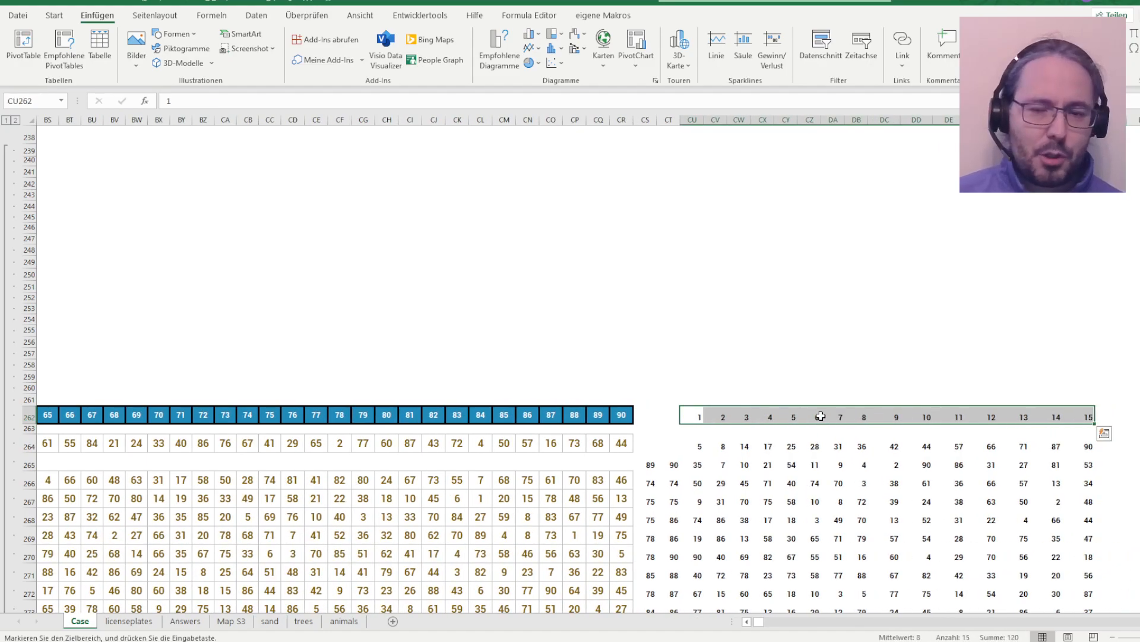
# Examine the KKLEINSTE formula in CU264 that lists Player 1's ticket numbers in ascending order
pyautogui.press('Left')
pyautogui.press('Right')
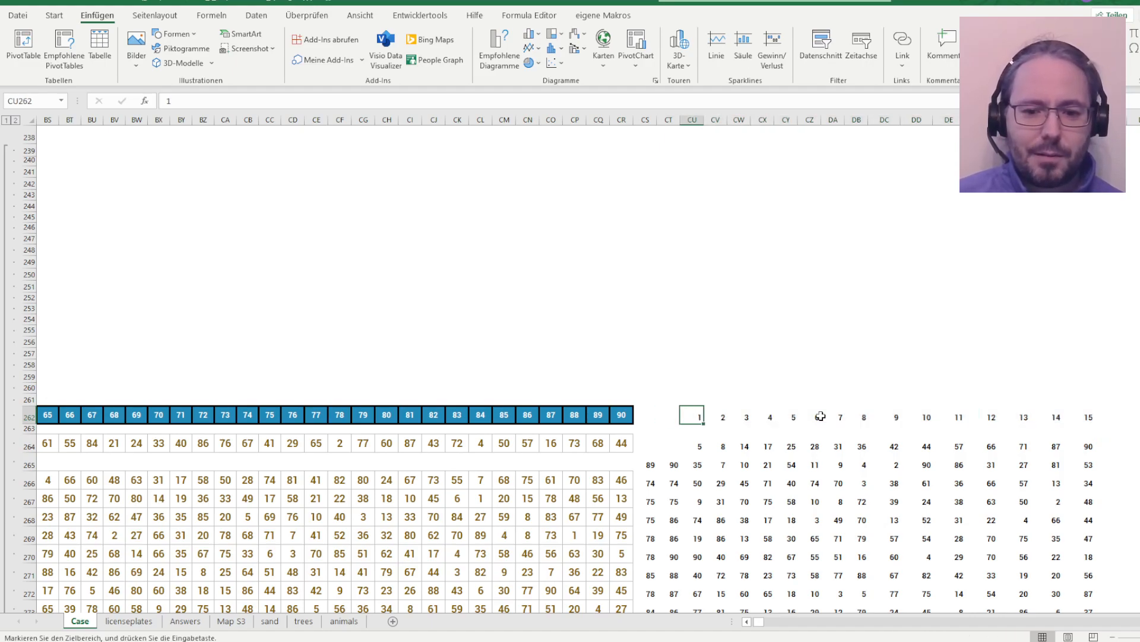
pyautogui.press('Right')
pyautogui.press('Right')
pyautogui.press('Right')
pyautogui.press('Left')
pyautogui.press('Left')
pyautogui.press('Left')
pyautogui.press('Down')
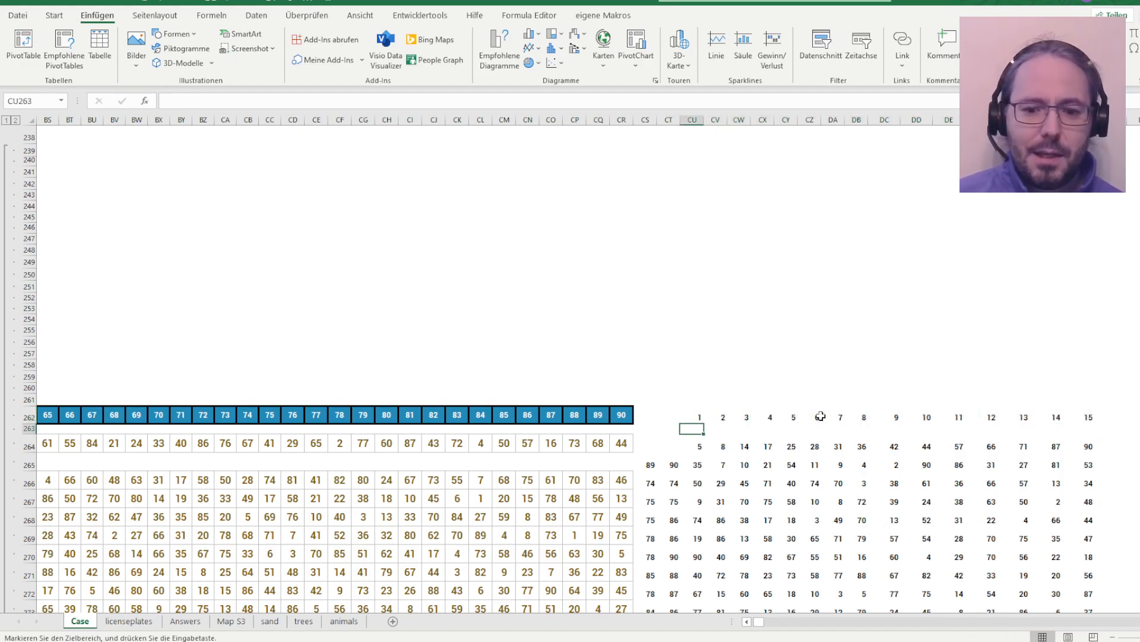
pyautogui.press('Down')
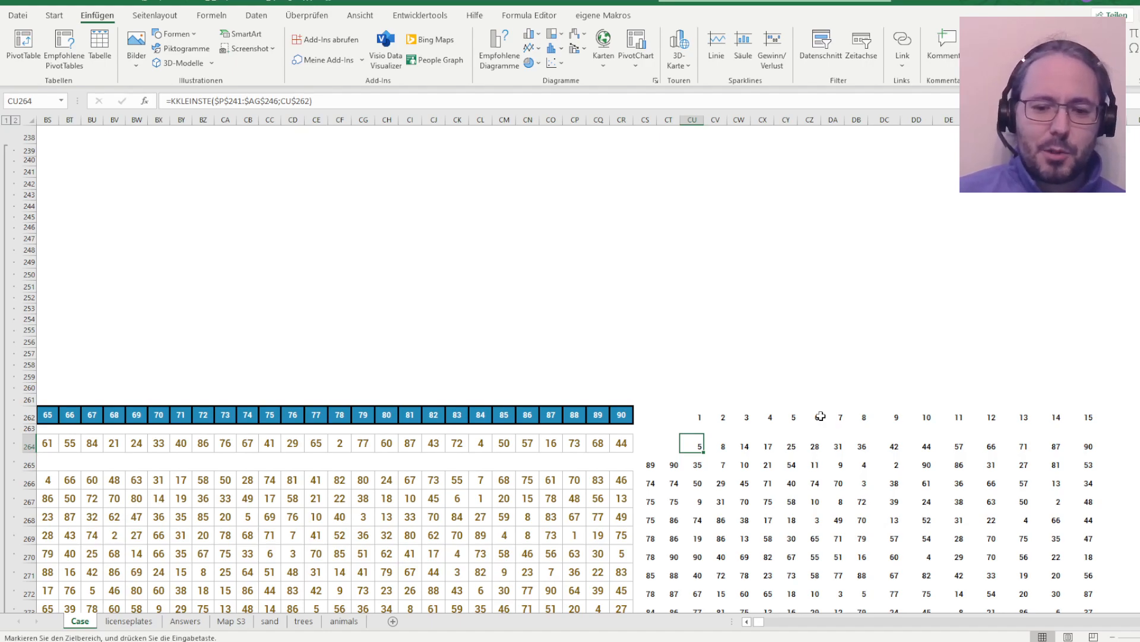
pyautogui.moveTo(695, 443); pyautogui.dragTo(779, 452)
pyautogui.click(669, 330)
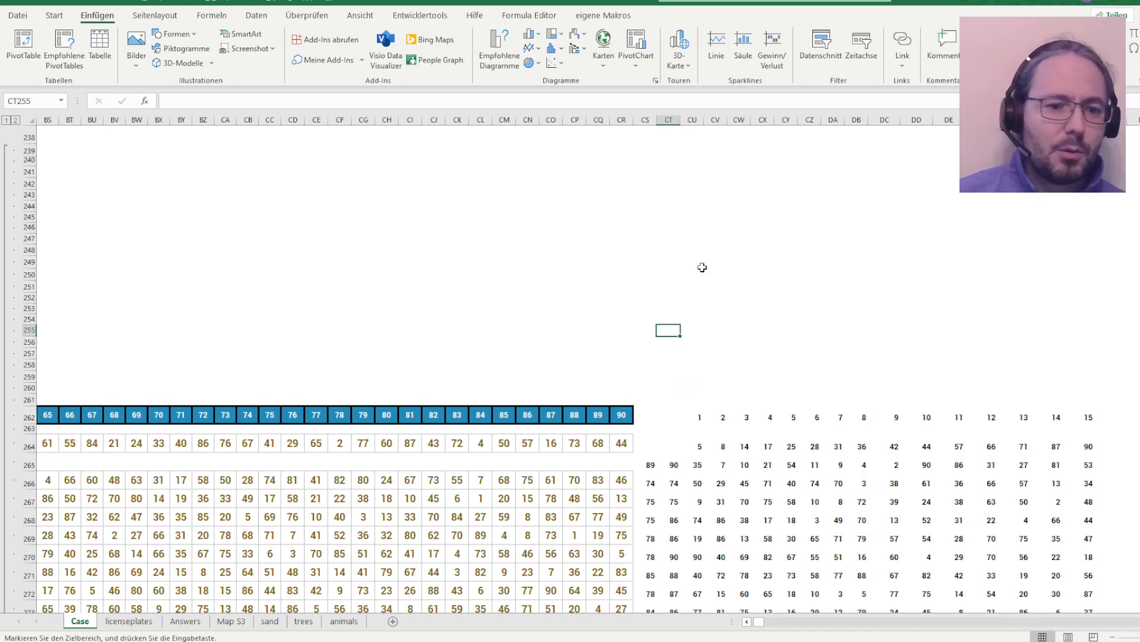
# Compare both players' tickets with the sorted helper rows and inspect Player 2's KKLEINSTE formula in DN264
pyautogui.hotkey('ctrl', 'Left')
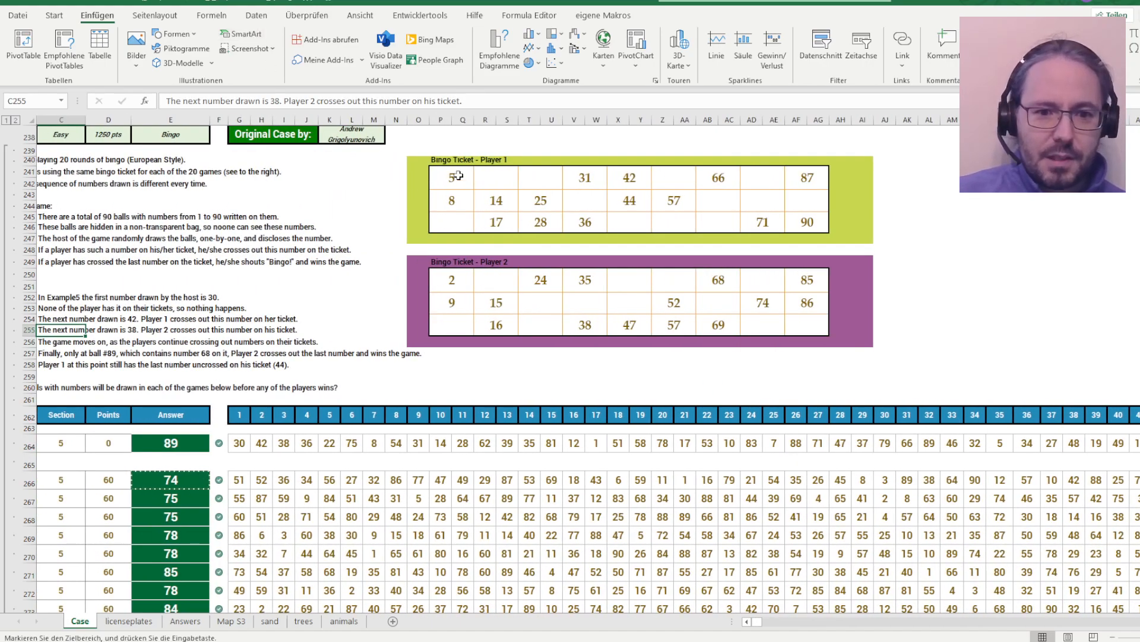
pyautogui.click(496, 200)
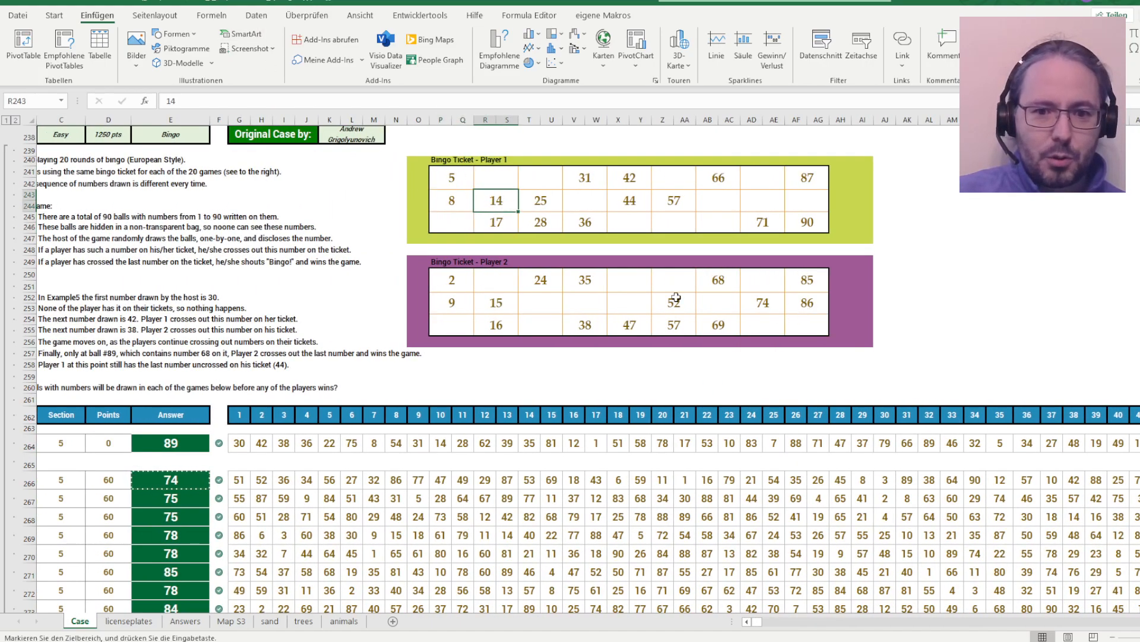
pyautogui.click(467, 281)
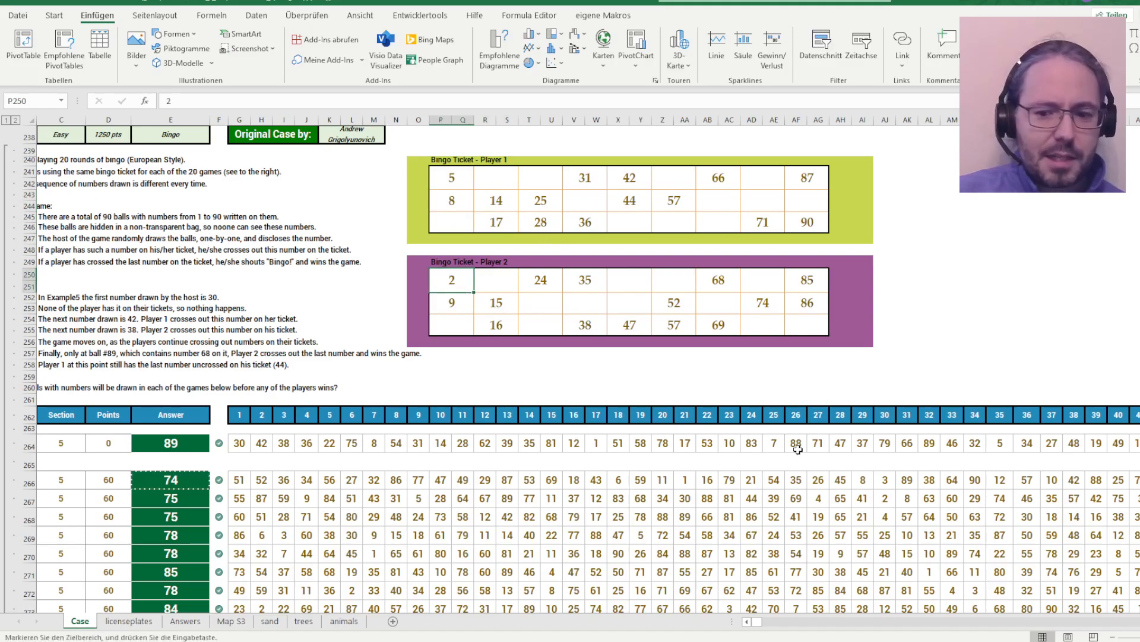
pyautogui.click(1034, 410)
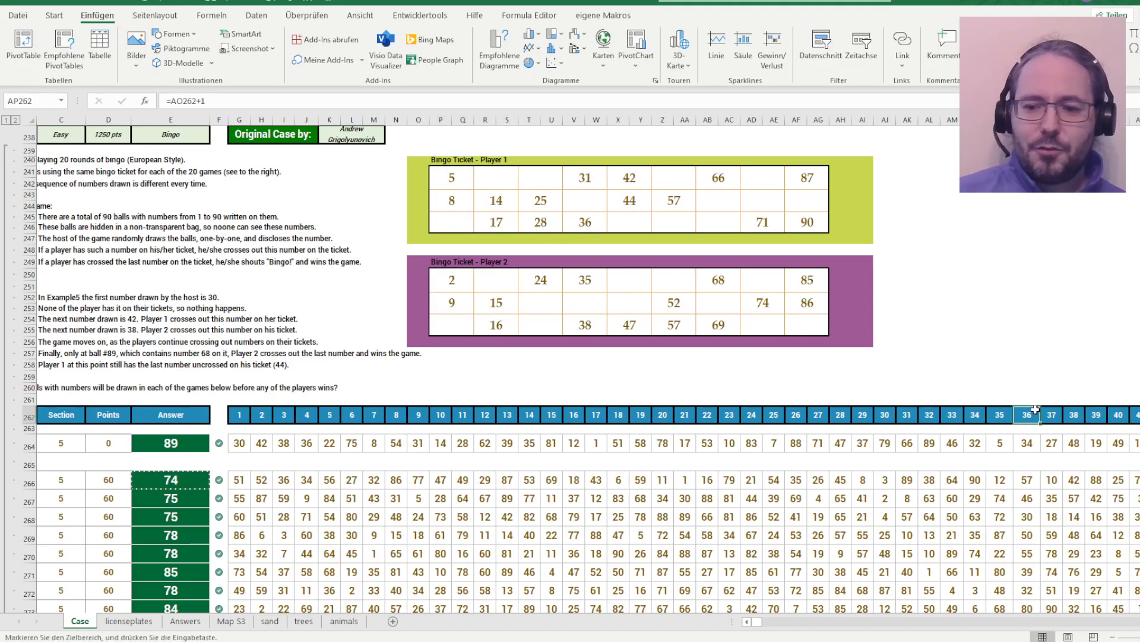
pyautogui.hotkey('ctrl', 'Right')
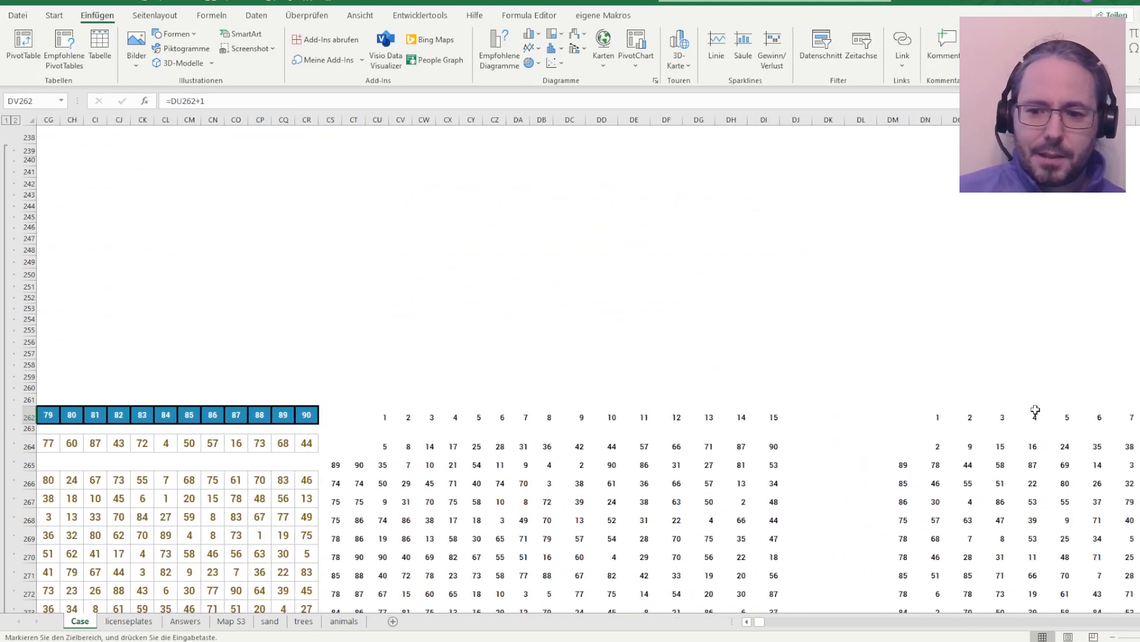
pyautogui.click(930, 446)
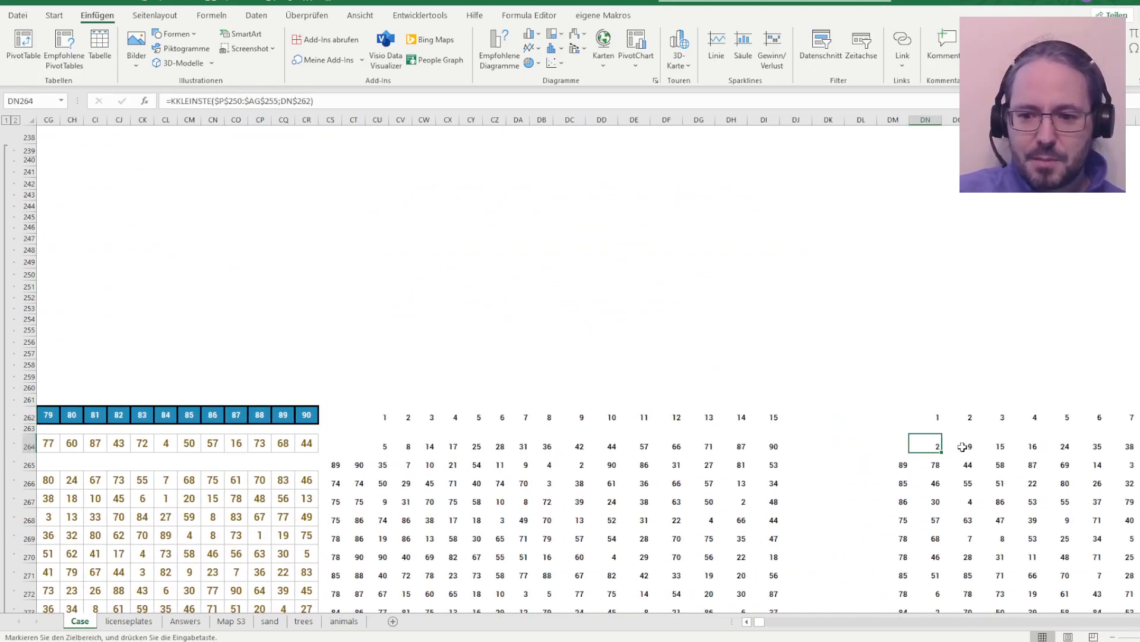
# Review the XVERWEIS formula in CU265 and the draw numbers in row 262 that it returns
pyautogui.click(385, 468)
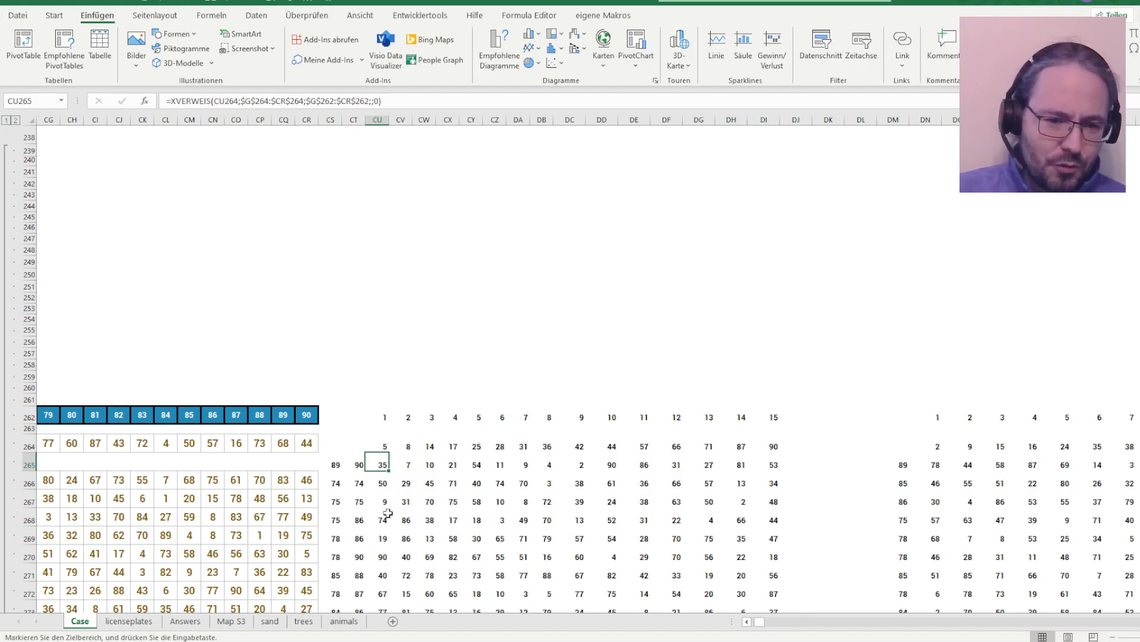
pyautogui.press('F2')
pyautogui.press('Escape')
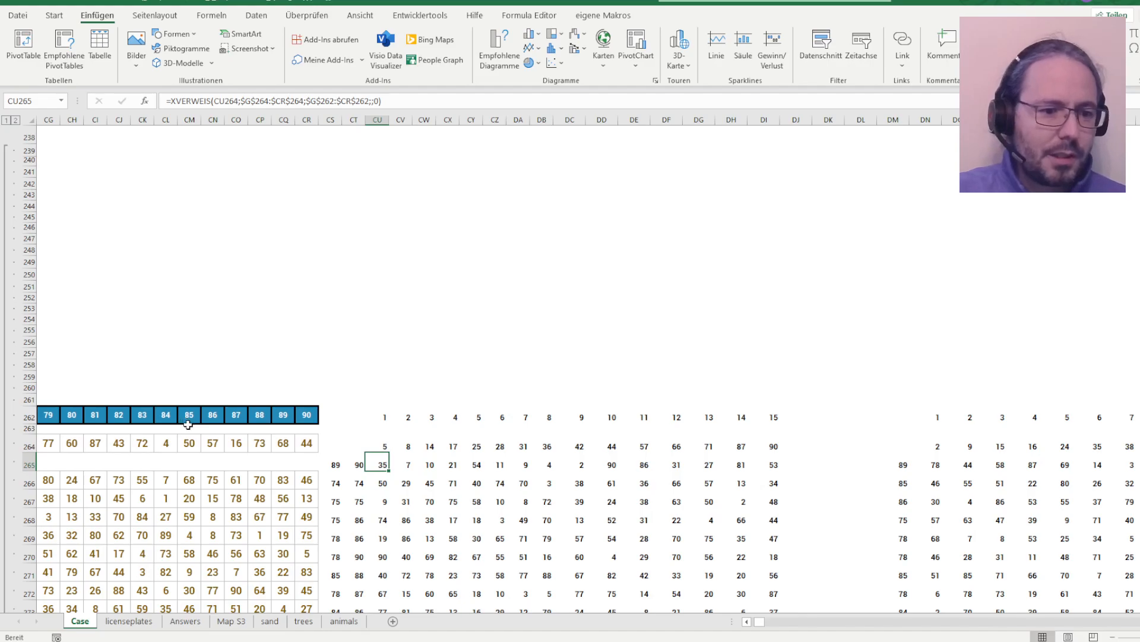
pyautogui.click(211, 416)
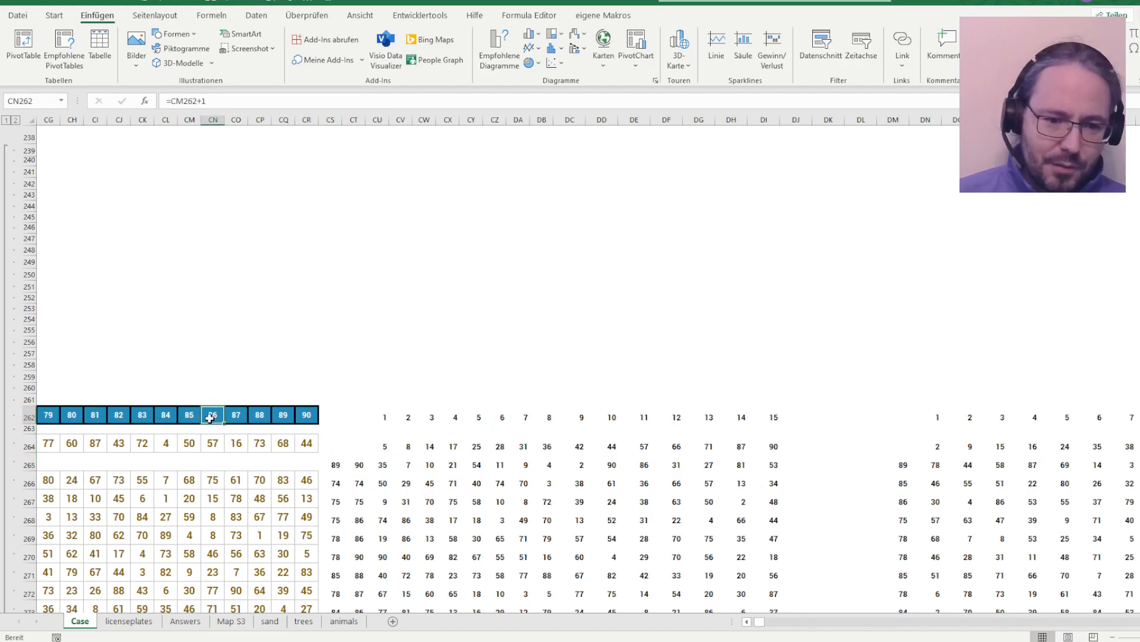
# Trace ticket number 5 along Example5's draw sequence in row 264 to its draw number in row 262, and compare with Player 1's ticket
pyautogui.press('Left')
pyautogui.press('Left')
pyautogui.press('Left')
pyautogui.press('Left')
pyautogui.press('Left')
pyautogui.press('Left')
pyautogui.press('Left')
pyautogui.press('Left')
pyautogui.press('Left')
pyautogui.press('Left')
pyautogui.press('Left')
pyautogui.press('Left')
pyautogui.press('Left')
pyautogui.press('Left')
pyautogui.press('Left')
pyautogui.press('Left')
pyautogui.press('Left')
pyautogui.press('Left')
pyautogui.press('Left')
pyautogui.press('Left')
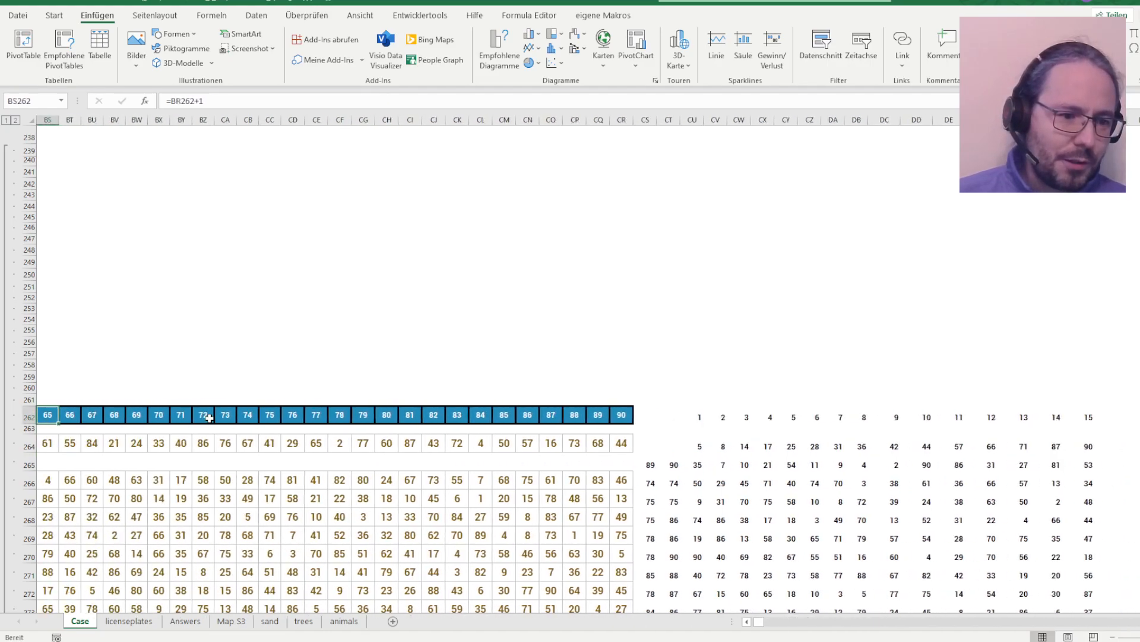
pyautogui.press('Left')
pyautogui.press('Left')
pyautogui.press('Left')
pyautogui.press('Left')
pyautogui.press('Left')
pyautogui.press('Left')
pyautogui.press('Left')
pyautogui.press('Left')
pyautogui.press('Left')
pyautogui.press('Left')
pyautogui.press('Left')
pyautogui.press('Left')
pyautogui.press('Left')
pyautogui.press('Left')
pyautogui.press('Left')
pyautogui.press('Left')
pyautogui.press('Down')
pyautogui.press('Down')
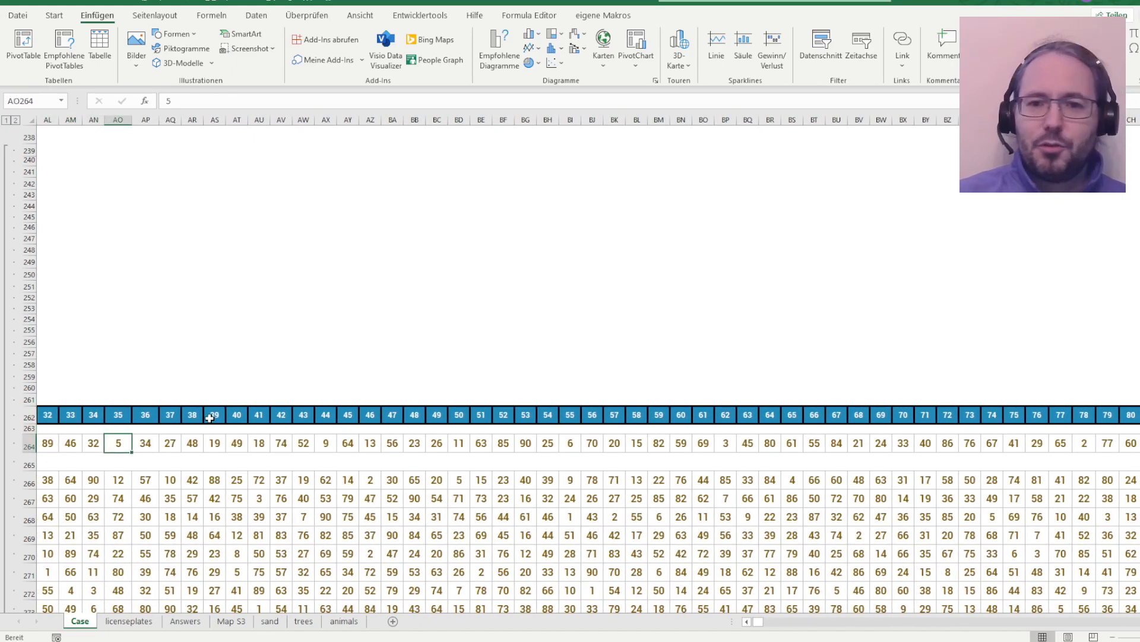
pyautogui.moveTo(762, 623); pyautogui.dragTo(758, 621)
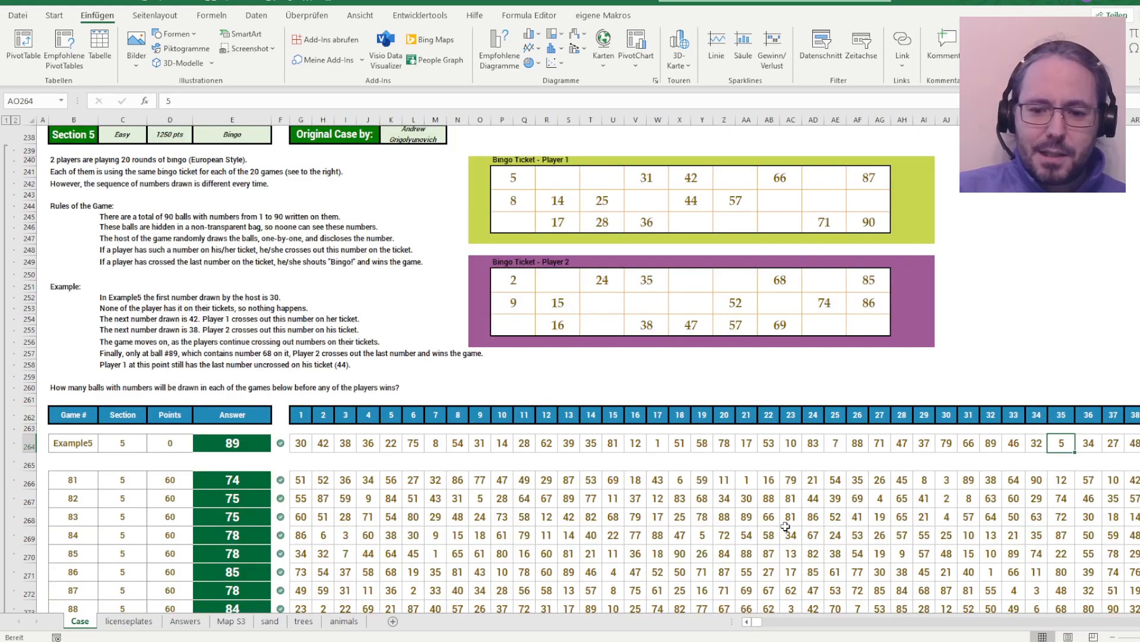
# Return to Player 1's helper columns and inspect the XVERWEIS formula in CU265 and the MAX formula in CT265
pyautogui.hotkey('ctrl', 'Right')
pyautogui.press('Right')
pyautogui.press('Right')
pyautogui.press('Right')
pyautogui.press('Right')
pyautogui.press('Right')
pyautogui.press('Right')
pyautogui.press('Right')
pyautogui.press('Right')
pyautogui.press('Right')
pyautogui.press('Right')
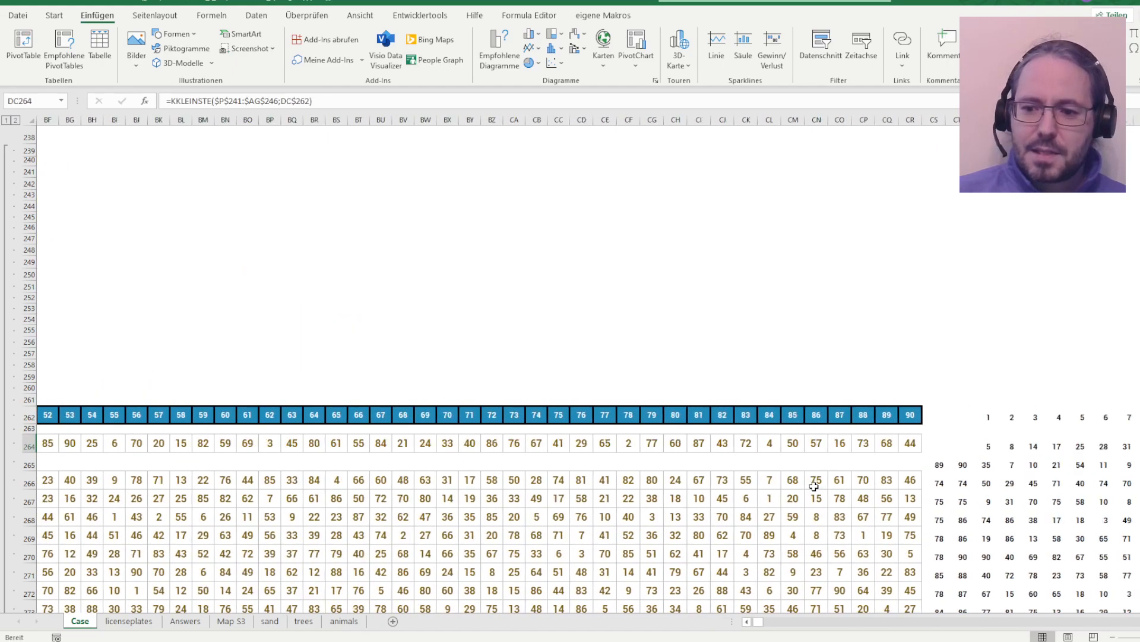
pyautogui.press('Right')
pyautogui.press('Right')
pyautogui.press('Right')
pyautogui.press('Right')
pyautogui.press('Right')
pyautogui.press('Right')
pyautogui.press('Right')
pyautogui.press('Right')
pyautogui.press('Right')
pyautogui.press('Right')
pyautogui.press('Right')
pyautogui.press('Right')
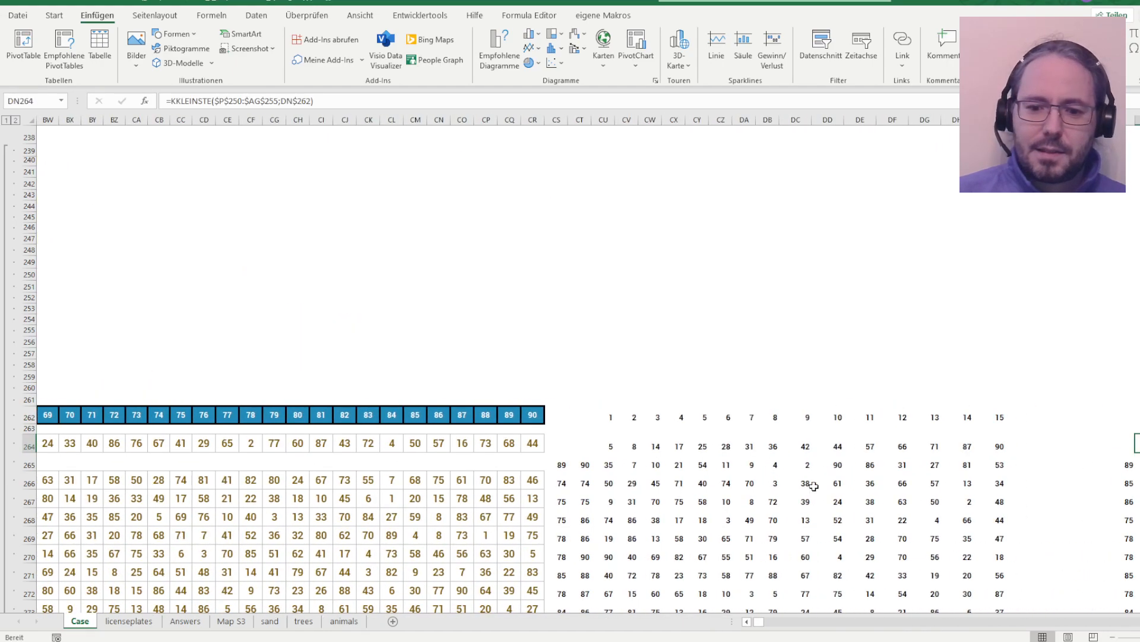
pyautogui.click(610, 461)
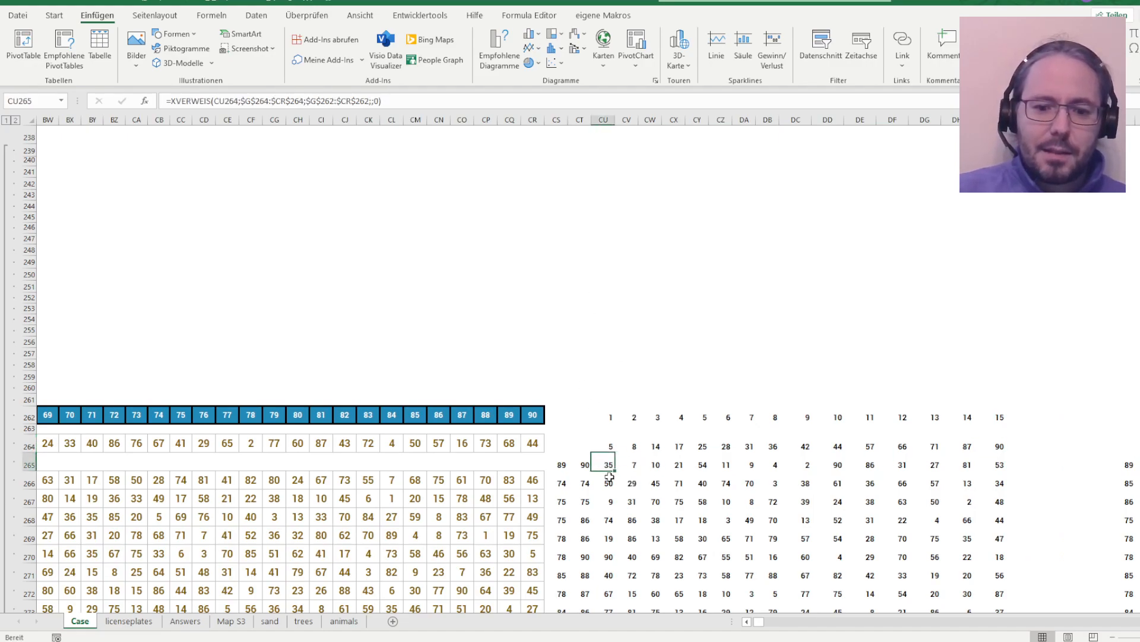
pyautogui.click(587, 461)
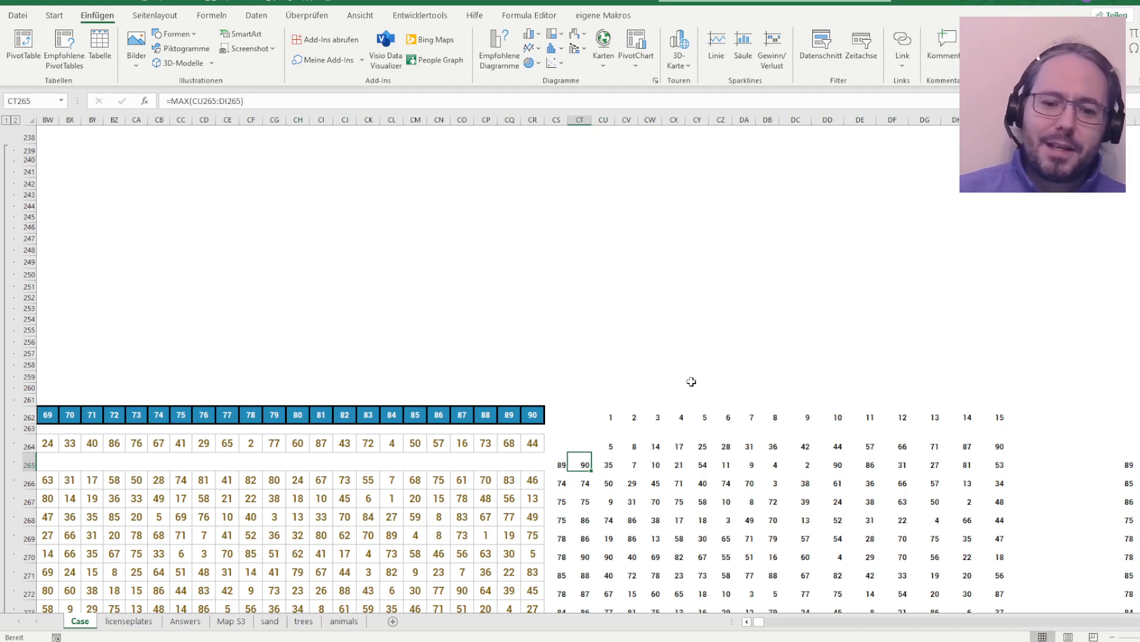
# Trace Player 1's ticket number 44 from DD264 to its draw in CR264 and CR262, and check the XVERWEIS formula in DD265
pyautogui.click(610, 444)
pyautogui.click(989, 446)
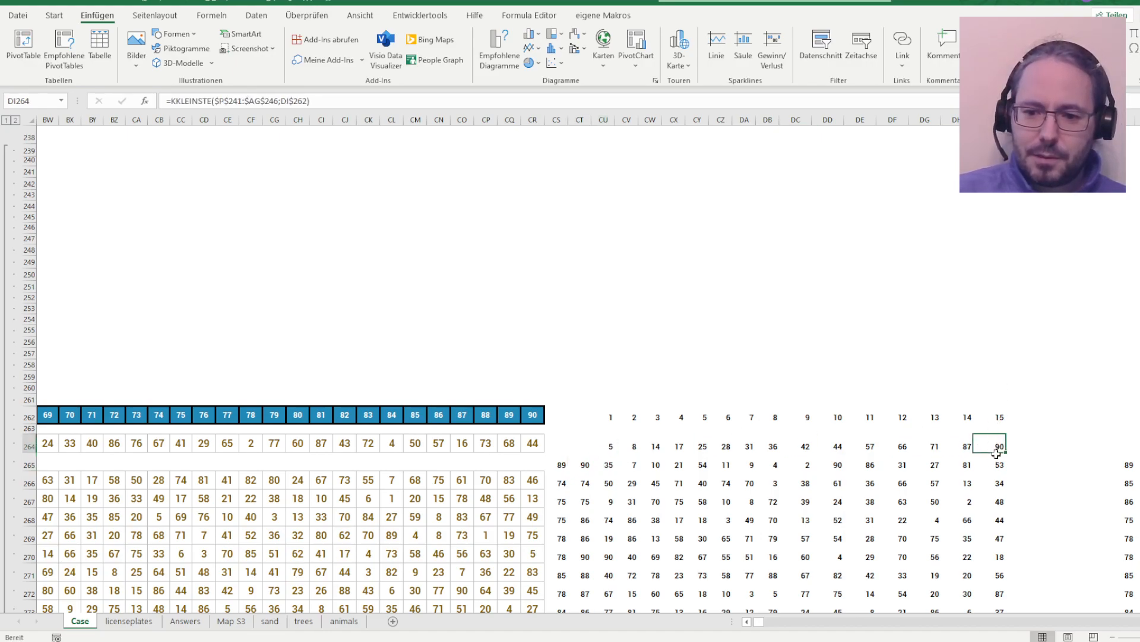
pyautogui.click(838, 446)
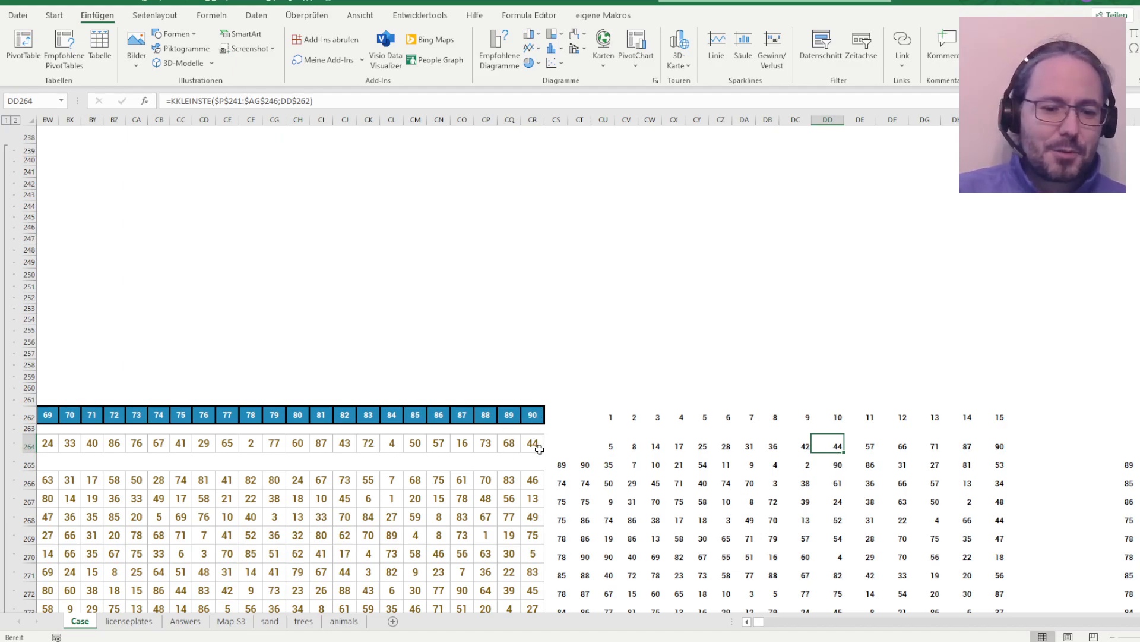
pyautogui.click(534, 415)
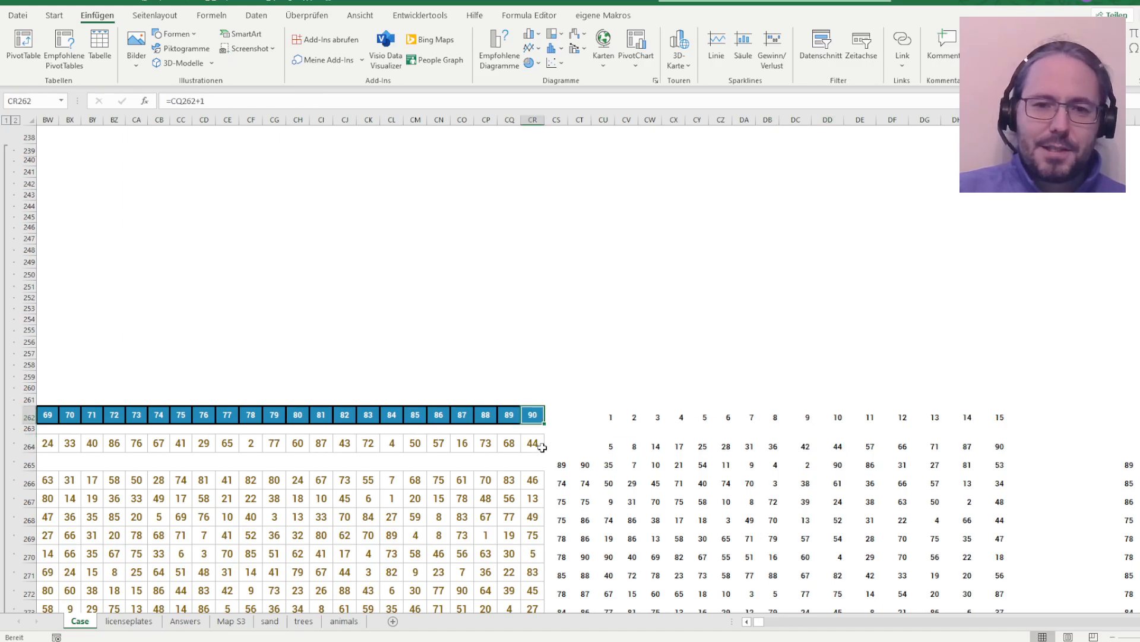
pyautogui.click(540, 446)
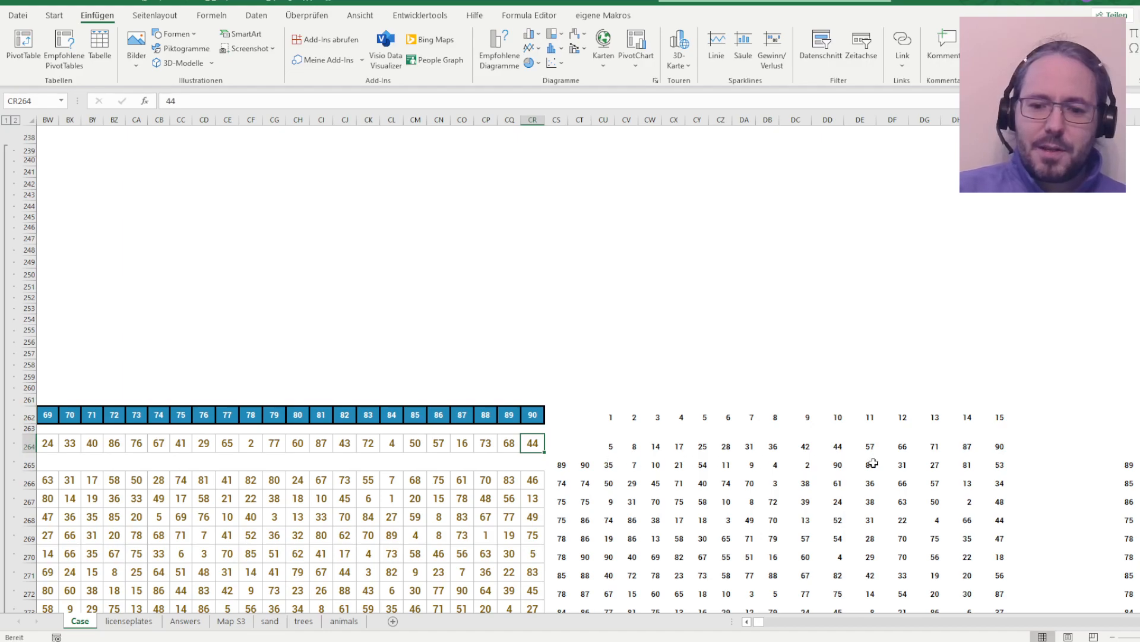
pyautogui.click(836, 464)
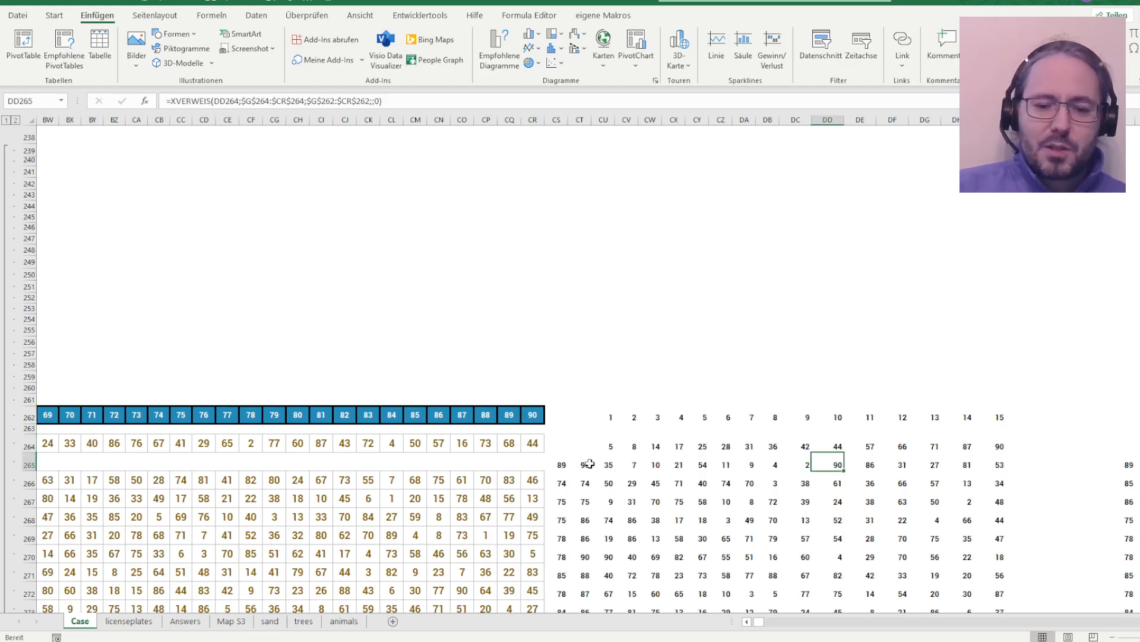
# Highlight Player 1's draw numbers in CU265:DI265 and compare the MAX formulas for both players in CT265 and DM265
pyautogui.moveTo(609, 465); pyautogui.dragTo(1003, 468)
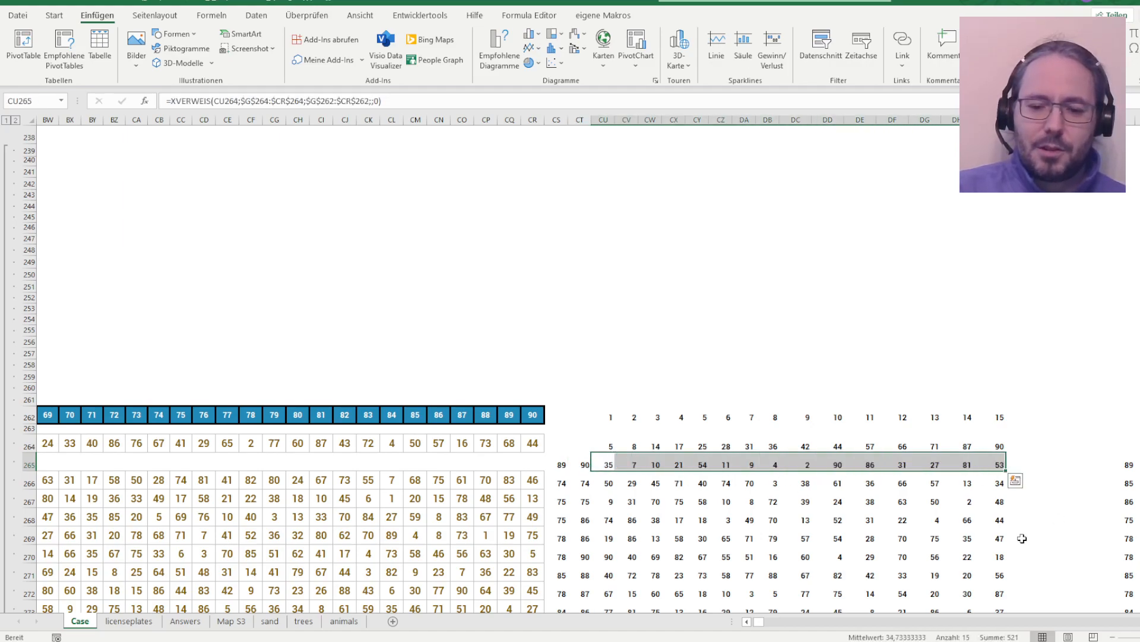
pyautogui.click(586, 467)
pyautogui.hotkey('ctrl', 'Right')
pyautogui.hotkey('ctrl', 'Right')
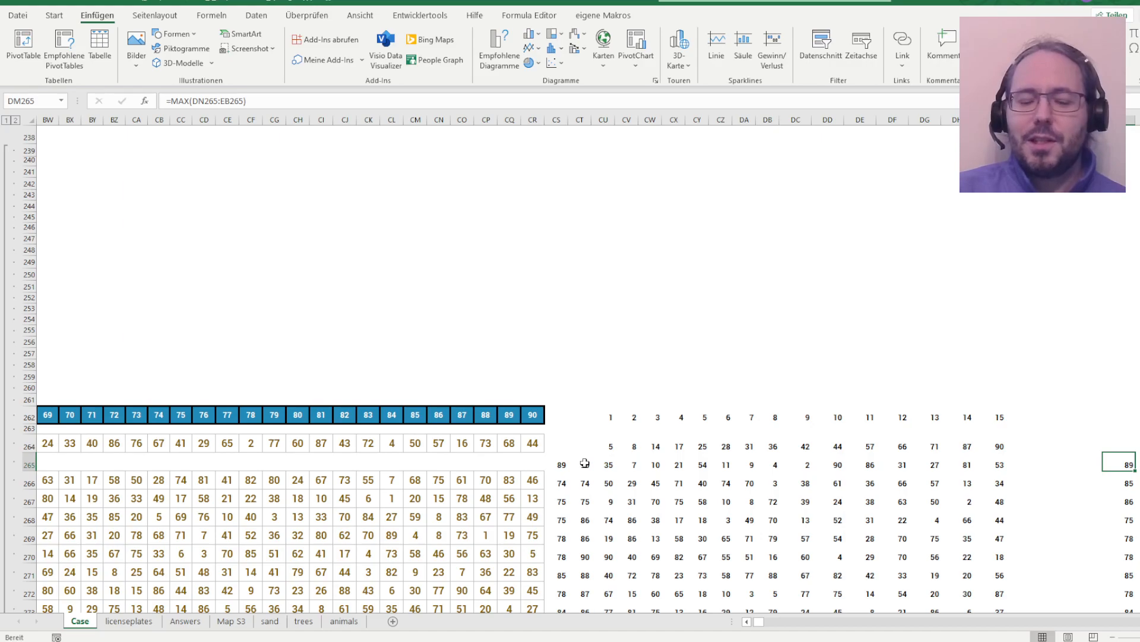
# Inspect the MIN formula in CS265 that compares the two players' completion draws
pyautogui.click(556, 464)
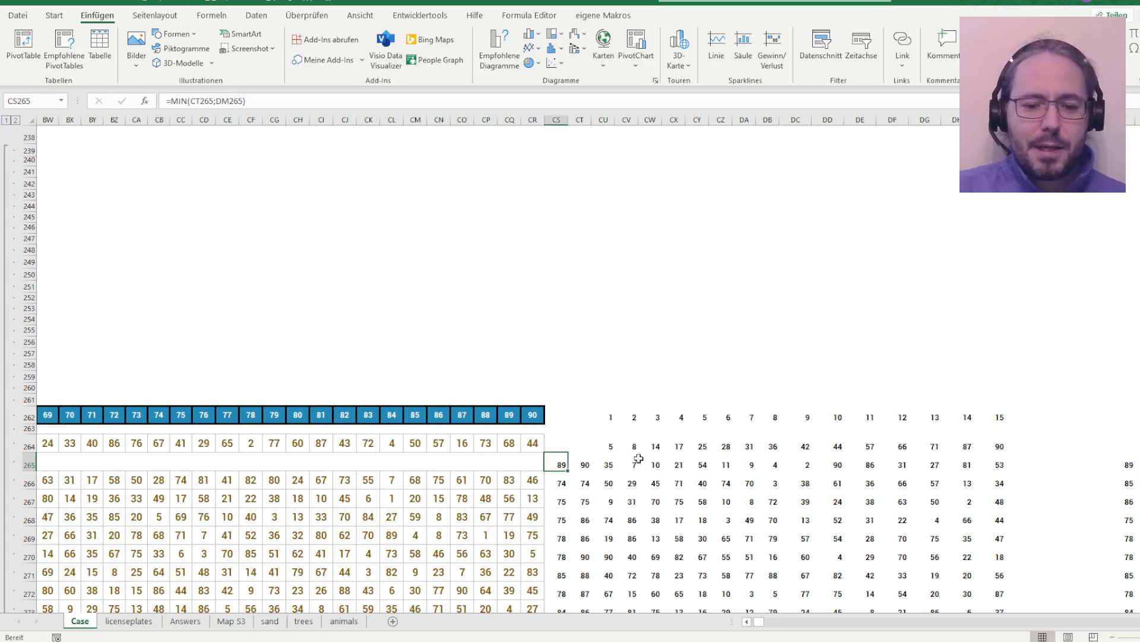
pyautogui.press('F2')
pyautogui.hotkey('ctrl', 'Return')
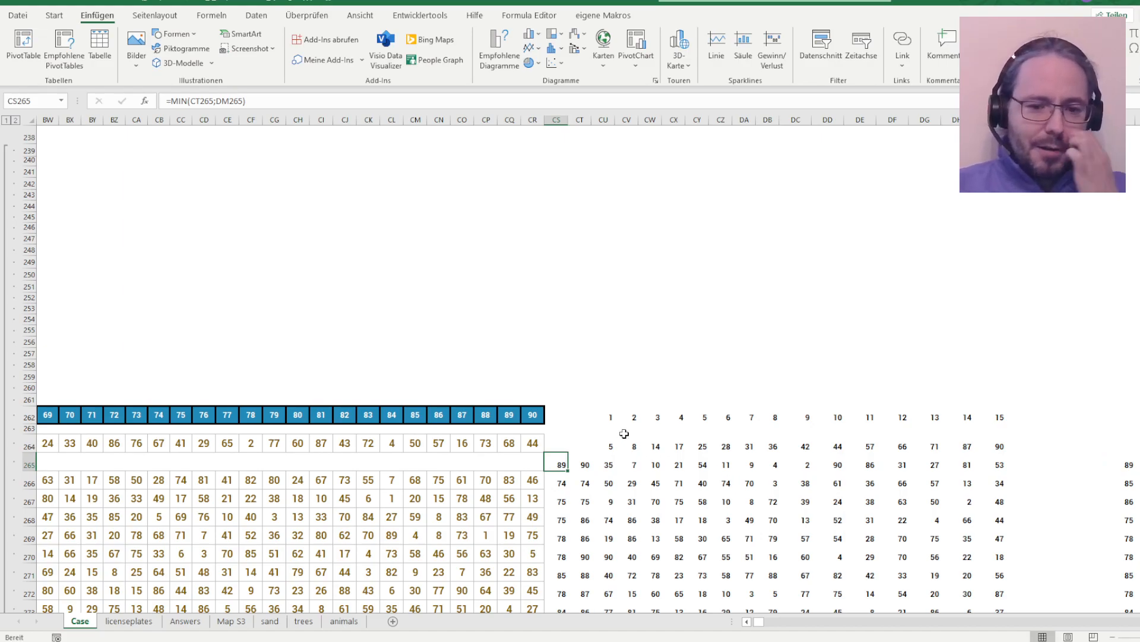
# Examine the KKLEINSTE formula in CU264, including its ticket range $P$241:$AG$246 and its reference to the helper number in CU262
pyautogui.click(607, 415)
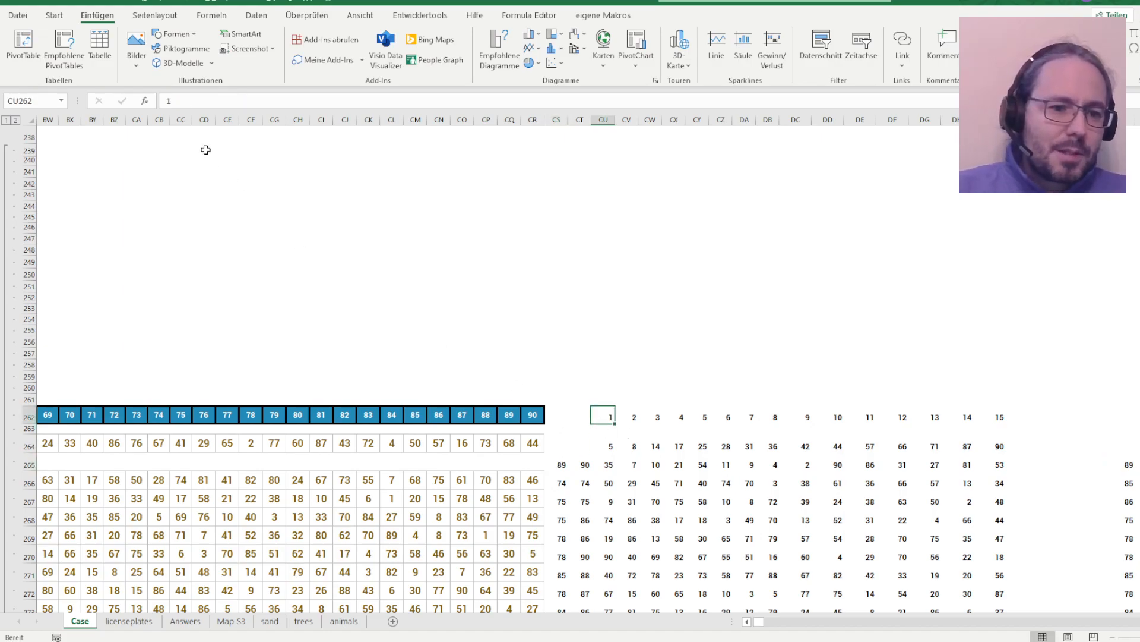
pyautogui.click(610, 442)
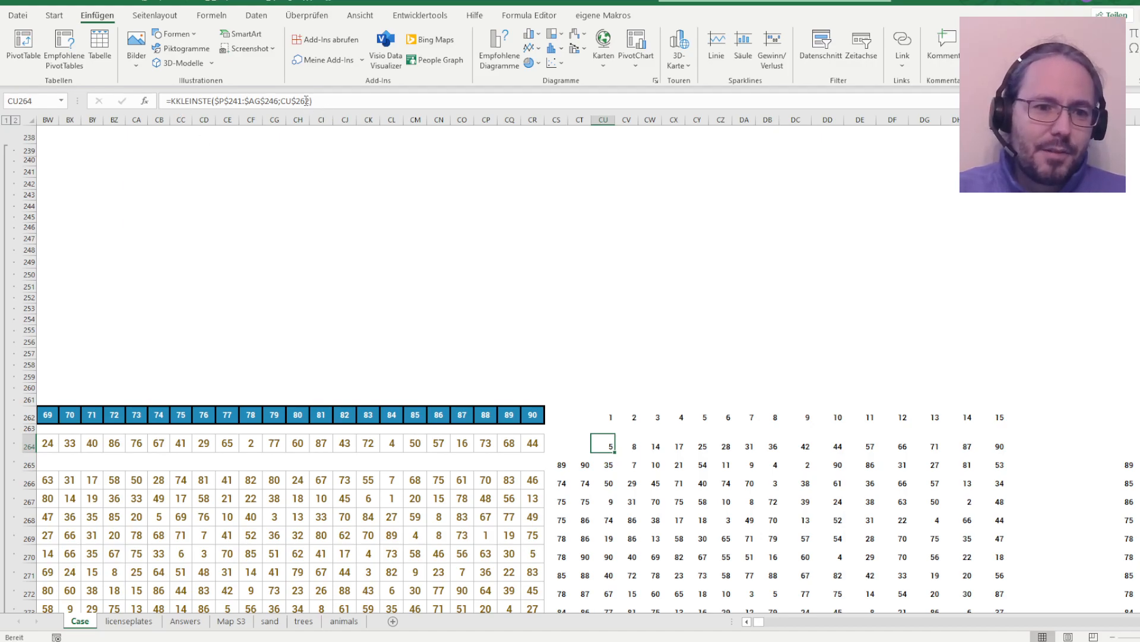
pyautogui.press('F2')
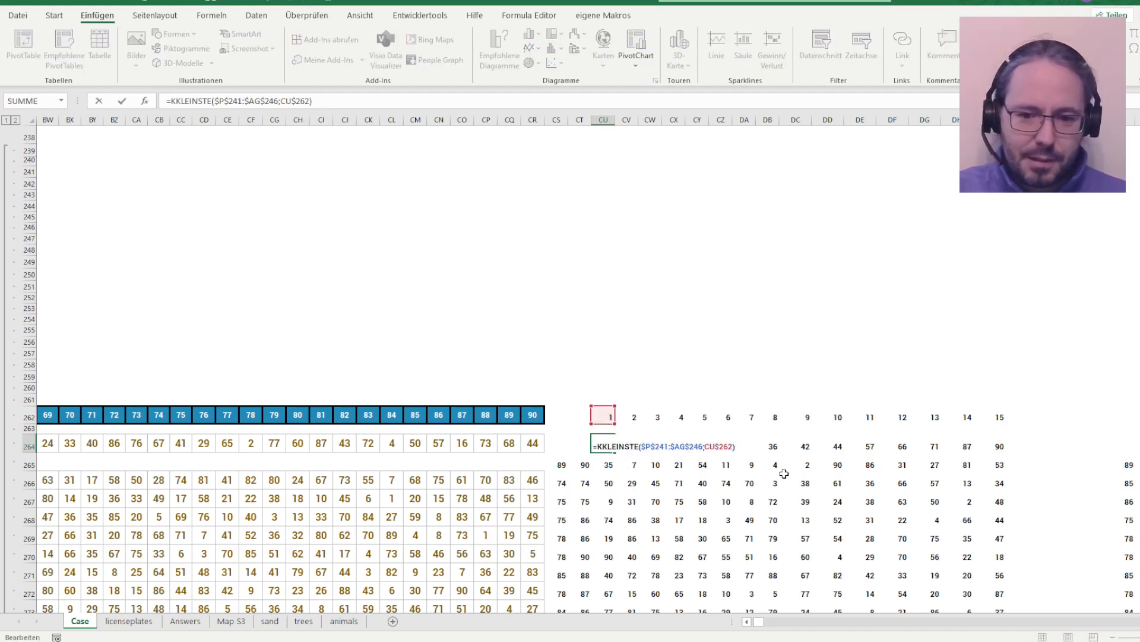
pyautogui.click(283, 98)
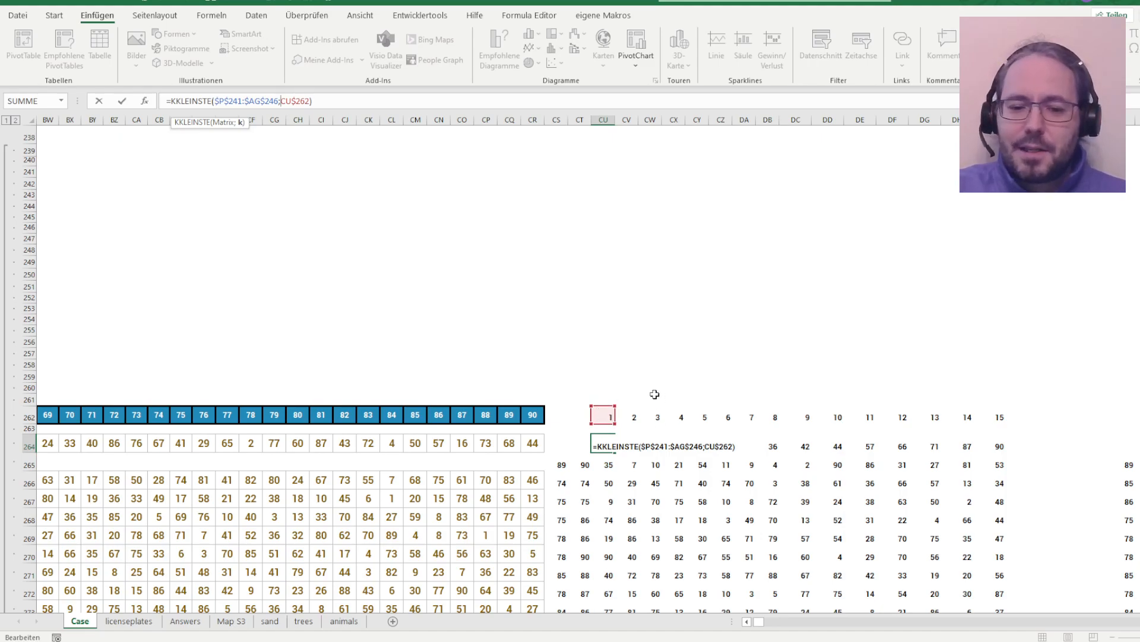
pyautogui.hotkey('ctrl', 'Return')
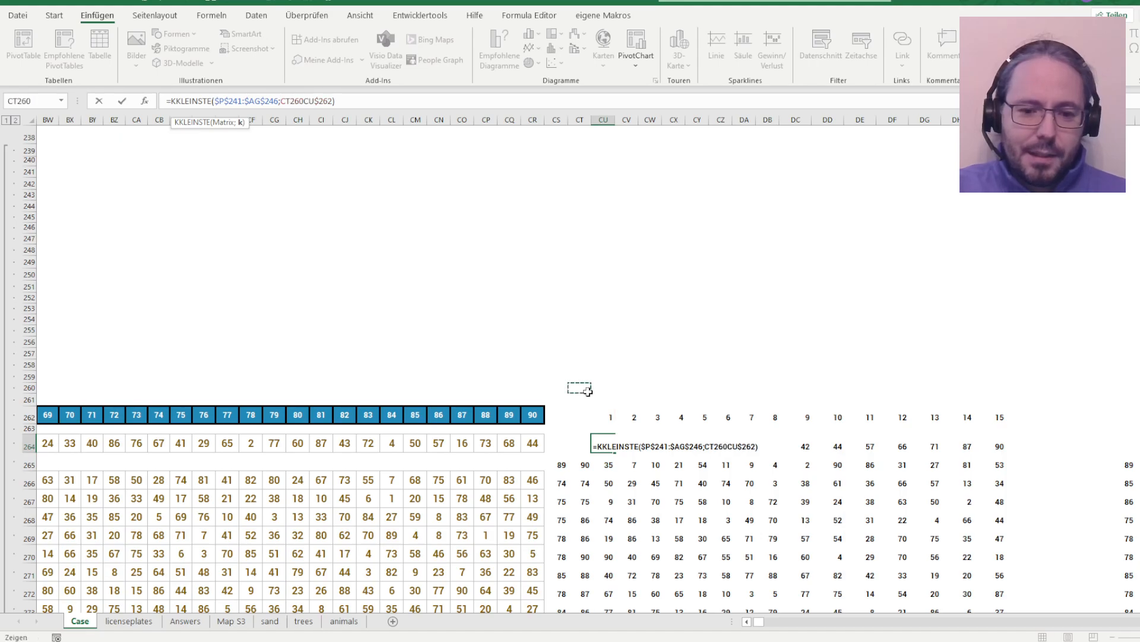
# Review the XVERWEIS formula in CU265 with its ranges, and the MAX and MIN formulas in CT265 and CS265
pyautogui.click(607, 465)
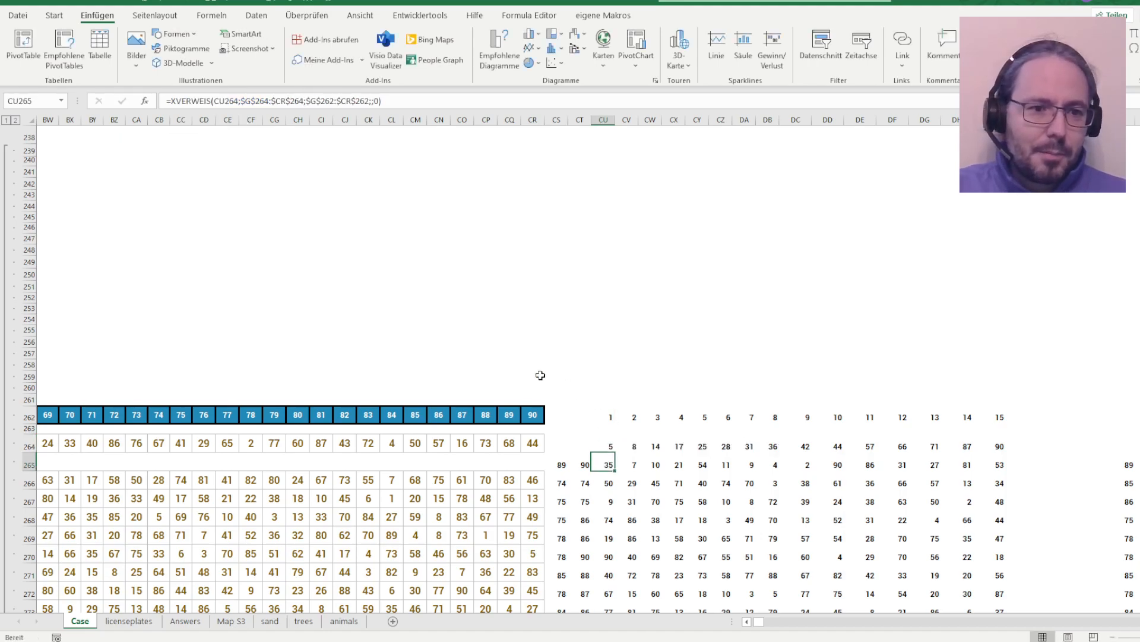
pyautogui.doubleClick(609, 462)
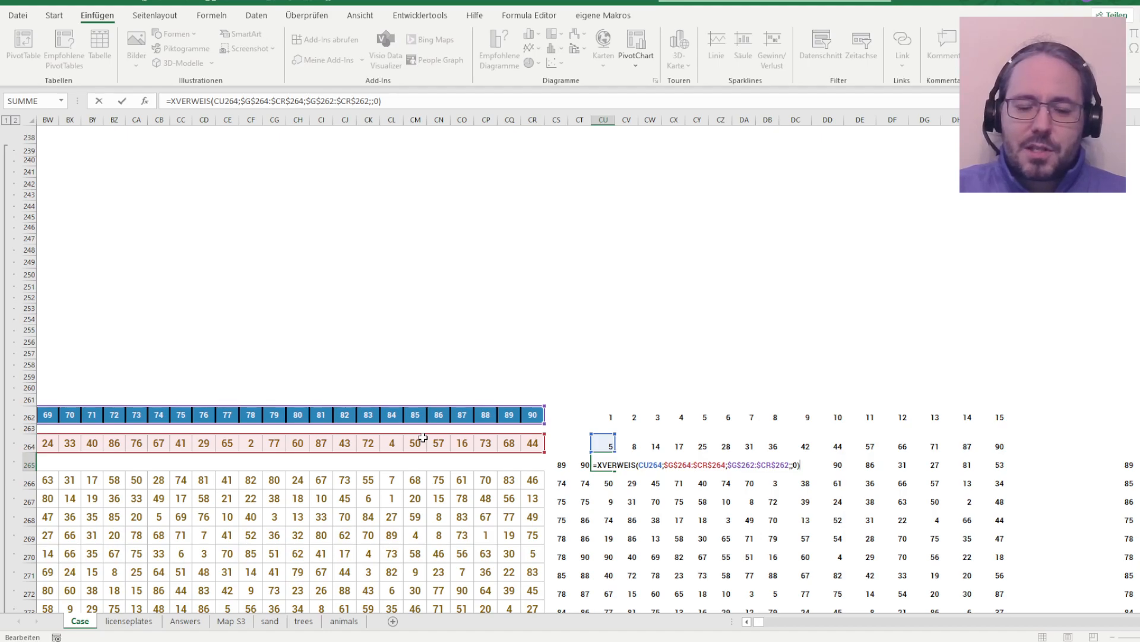
pyautogui.click(579, 466)
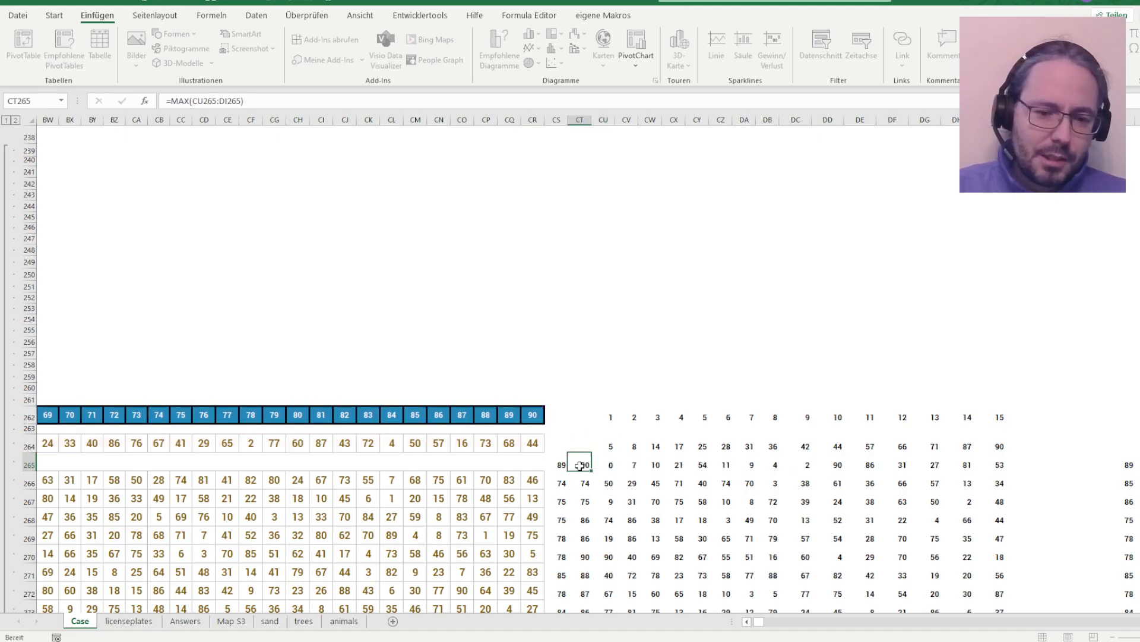
pyautogui.doubleClick(580, 466)
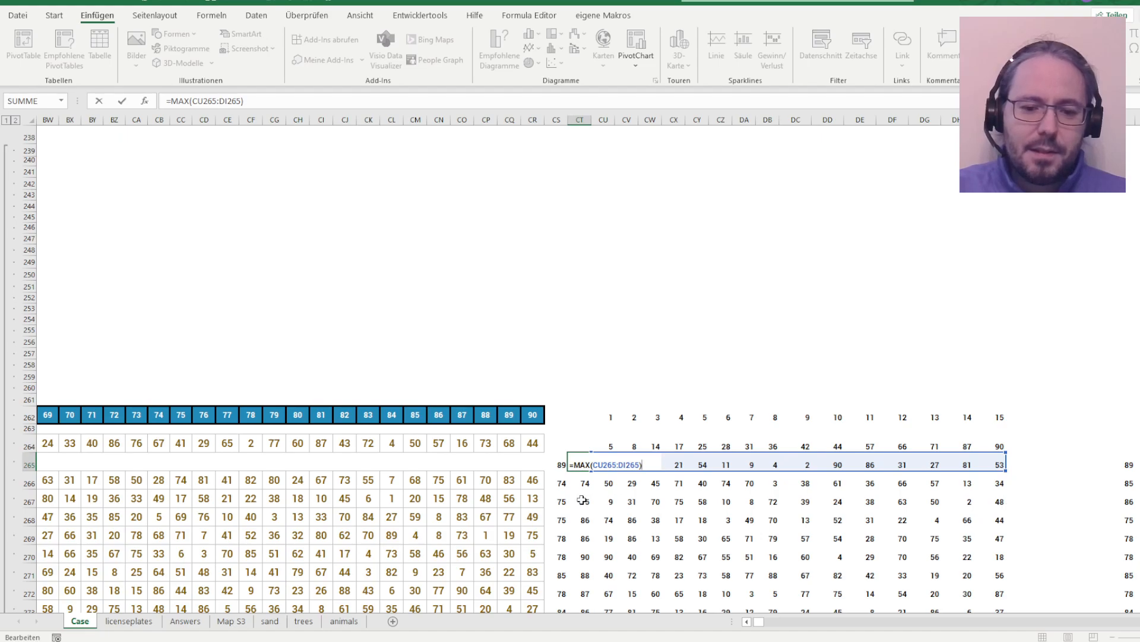
pyautogui.click(559, 467)
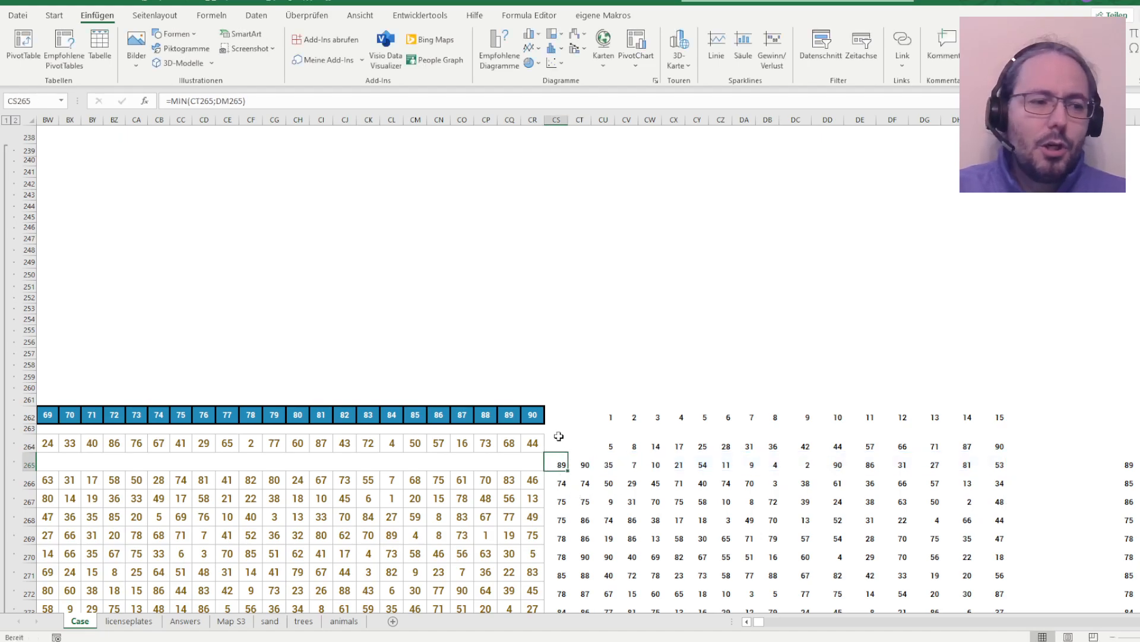